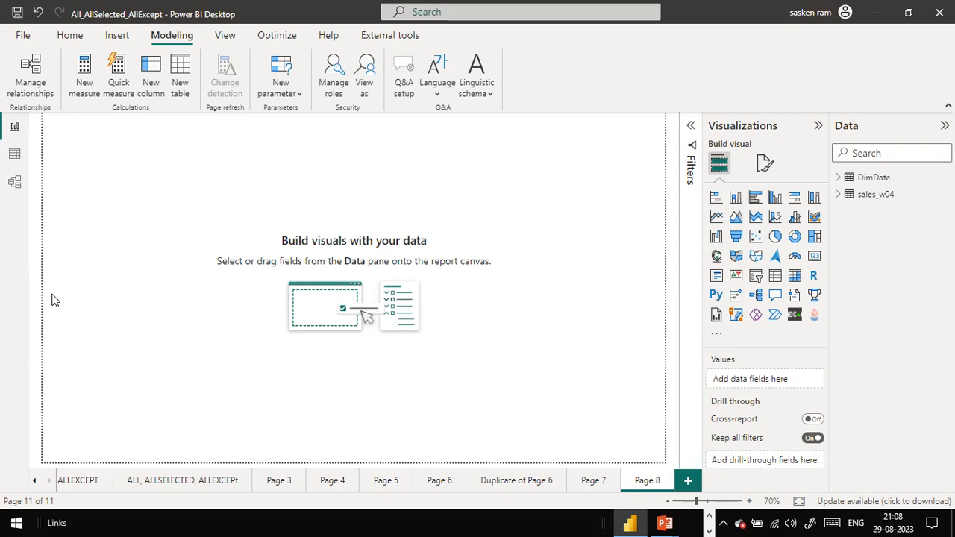
# Create a new measure in the DimDate table and name it Calc Table Measure.
pyautogui.click(84, 75)
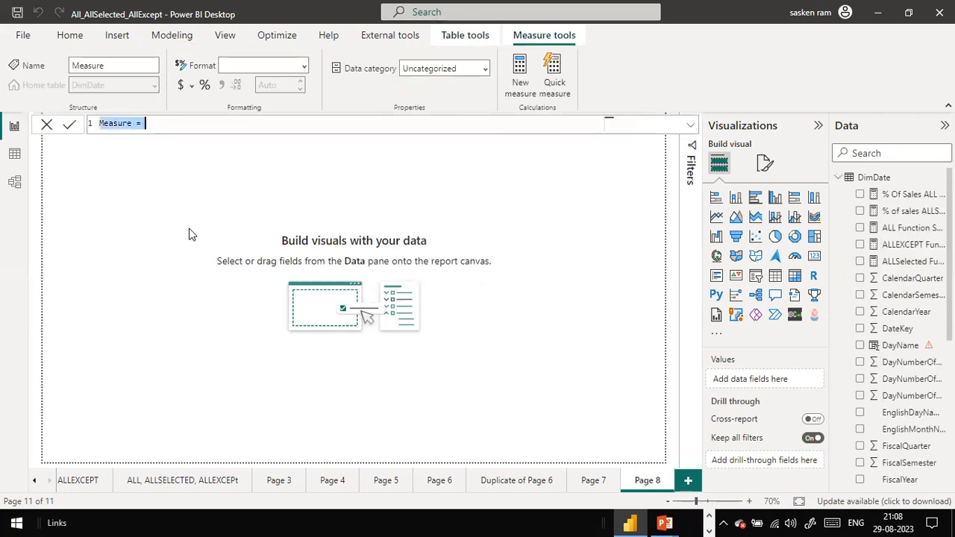
pyautogui.press('Home')
pyautogui.write('Calc ')
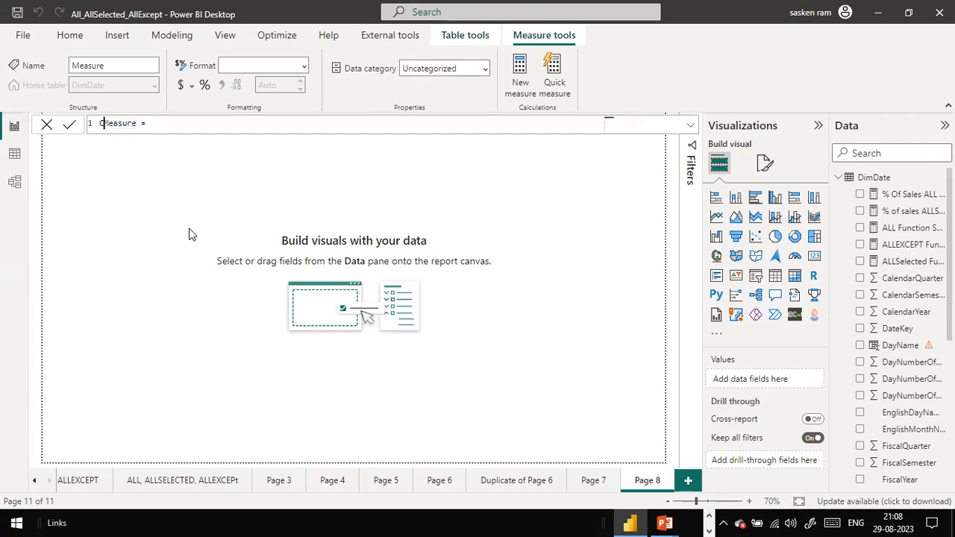
pyautogui.write('Table')
pyautogui.press('End')
# Start the measure's formula with the CALCULATETABLE function, using sales_w04 as its table argument.
pyautogui.write('cal')
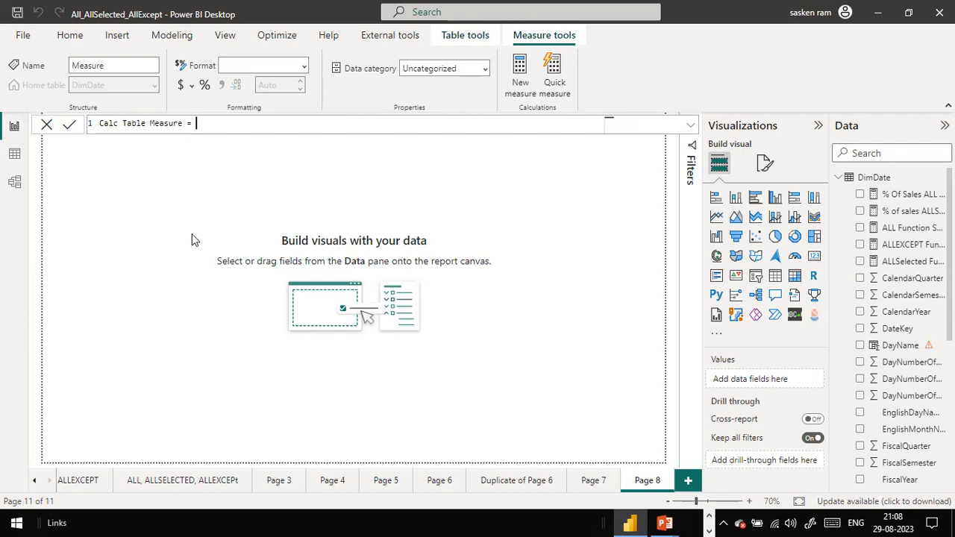
pyautogui.press('Down')
pyautogui.press('Tab')
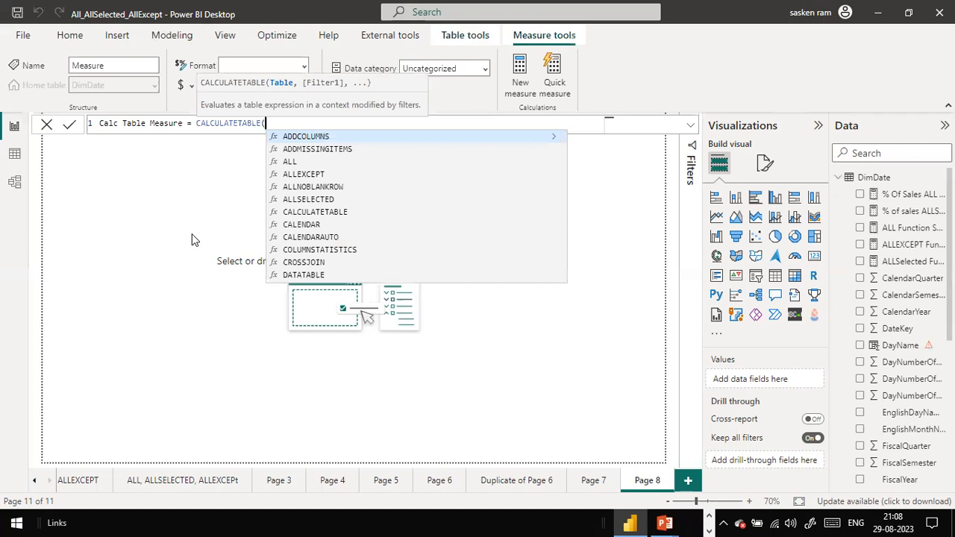
pyautogui.write('sales')
pyautogui.press('Tab')
pyautogui.write(',')
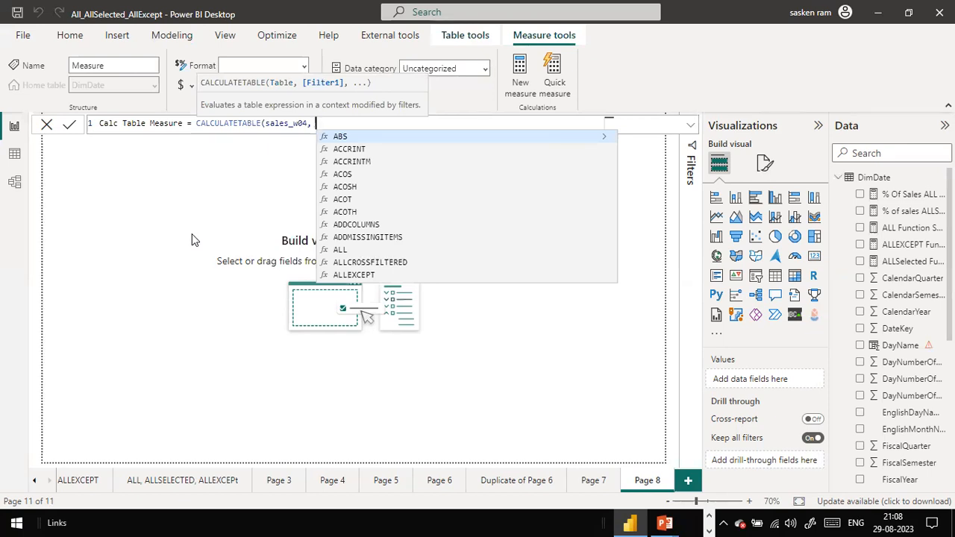
# Complete the formula with the filter sales_w04[Country] = "United States" and commit the measure.
pyautogui.write(' count')
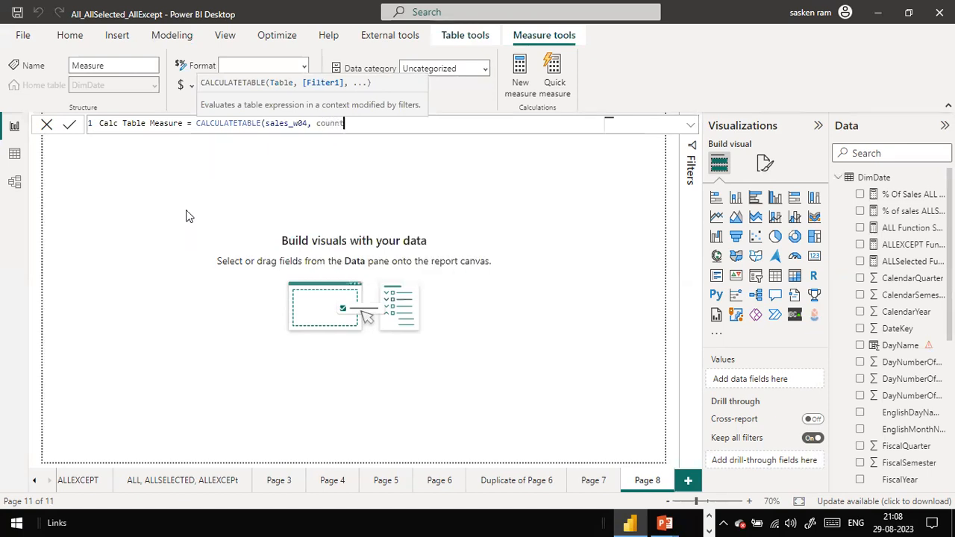
pyautogui.write('ry')
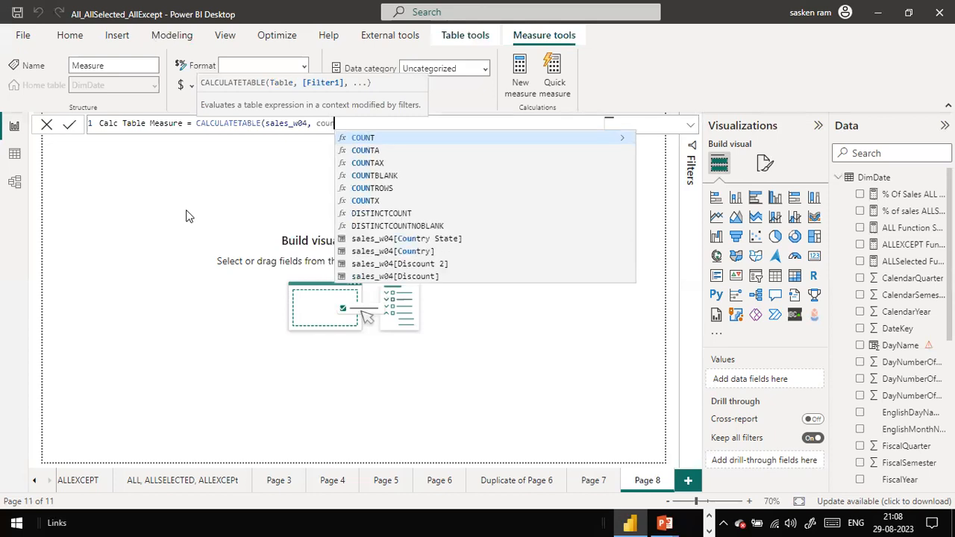
pyautogui.press('Up')
pyautogui.press('Down')
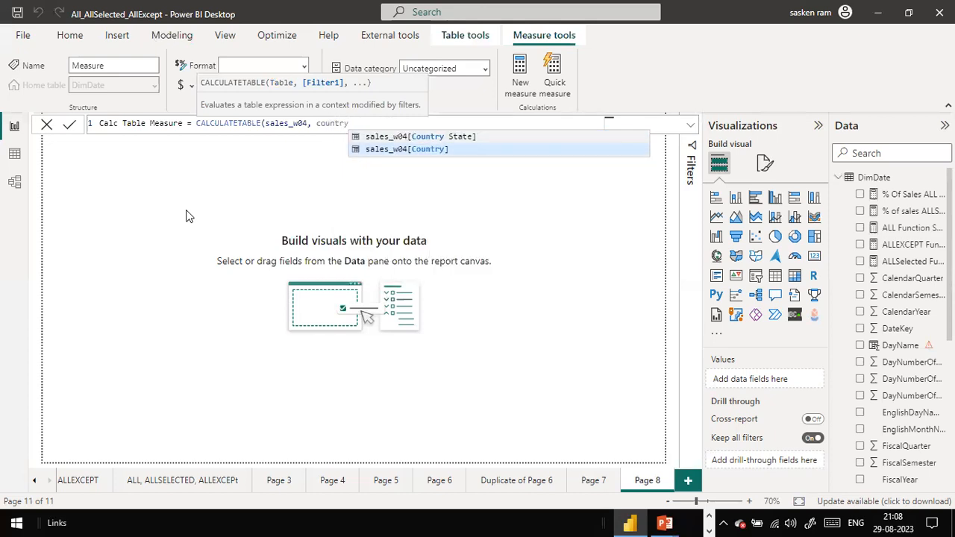
pyautogui.press('Tab')
pyautogui.write('= "')
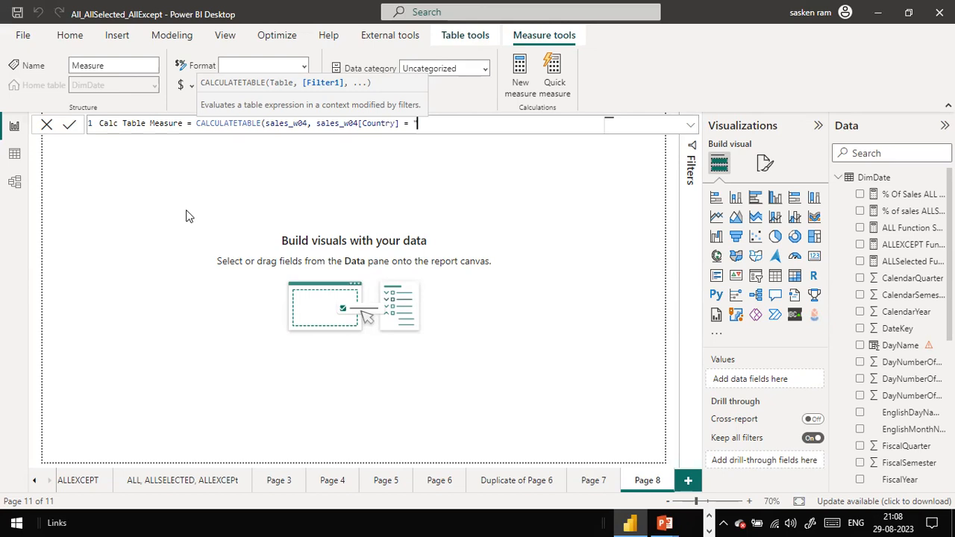
pyautogui.write('United States")')
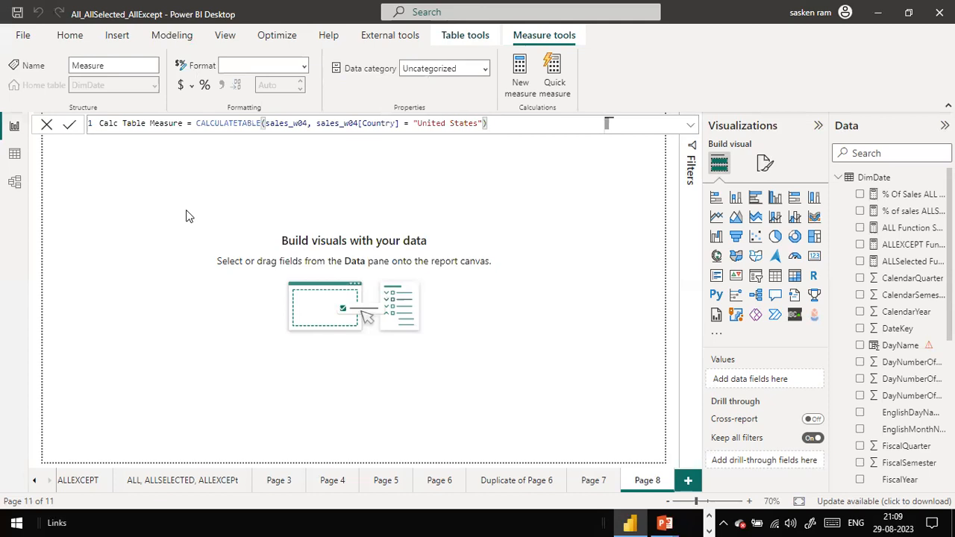
pyautogui.press('Return')
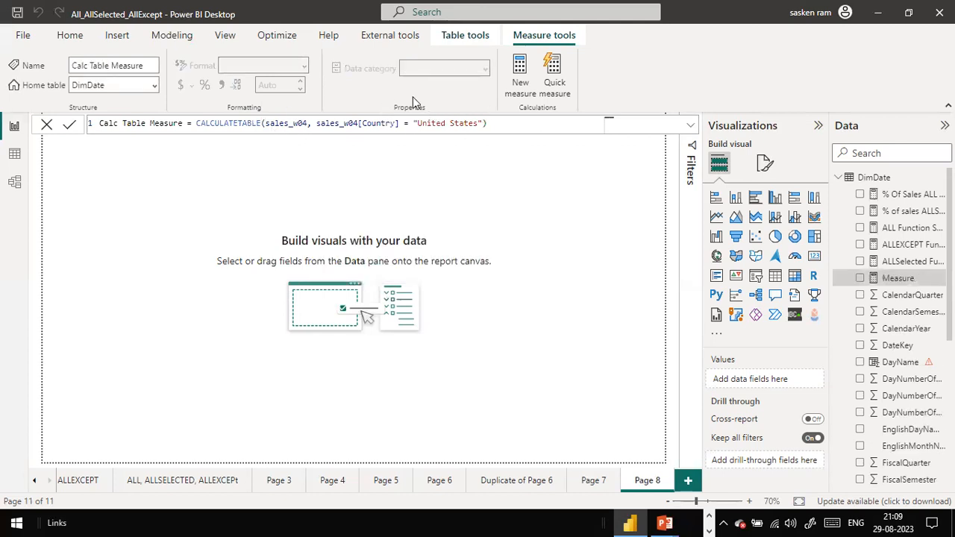
pyautogui.click(505, 127)
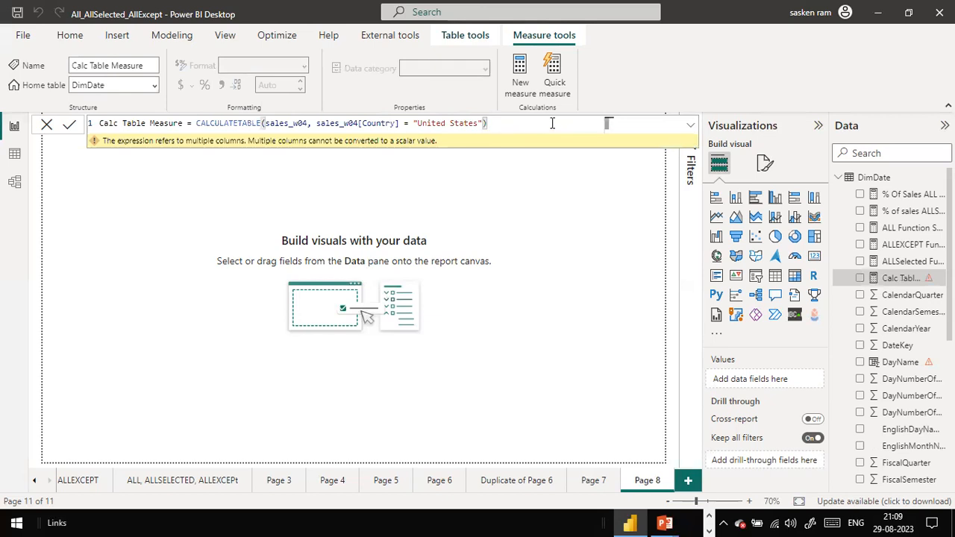
pyautogui.click(267, 125)
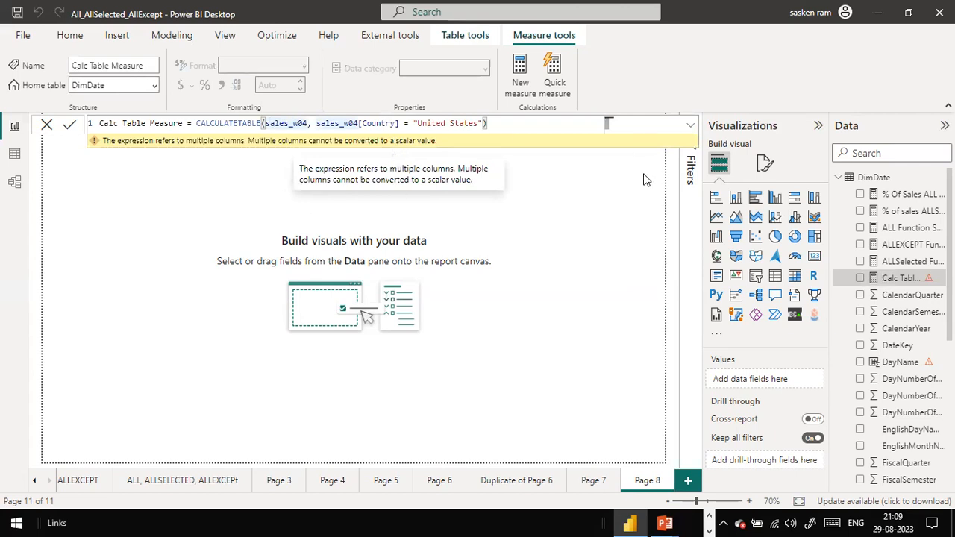
# Copy the entire Calc Table Measure formula and clear it from the measure.
pyautogui.click(547, 132)
pyautogui.hotkey('ctrl', 'a')
pyautogui.hotkey('ctrl', 'c')
pyautogui.press('BackSpace')
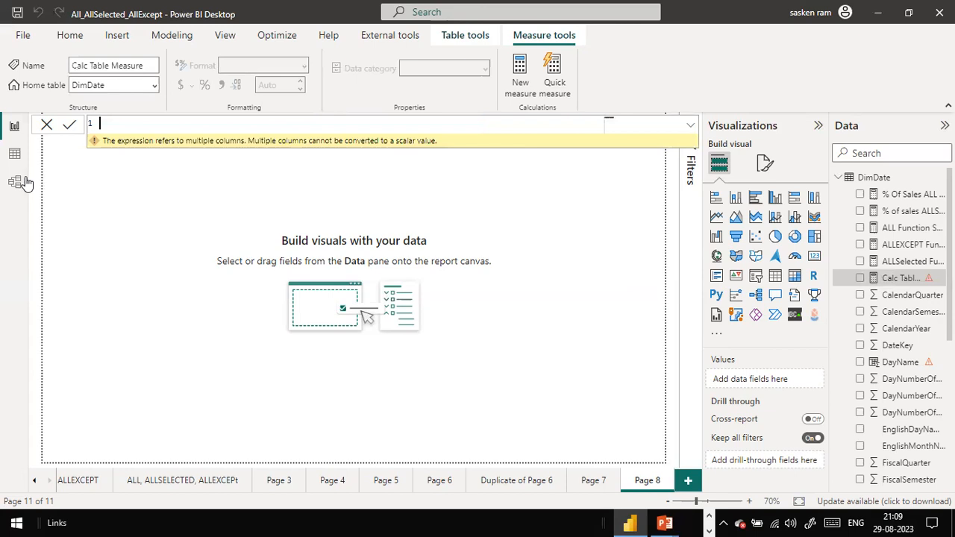
# Create a calculated table from the copied formula Calc Table Measure = CALCULATETABLE(sales_w04, sales_w04[Country] = "United States").
pyautogui.click(166, 34)
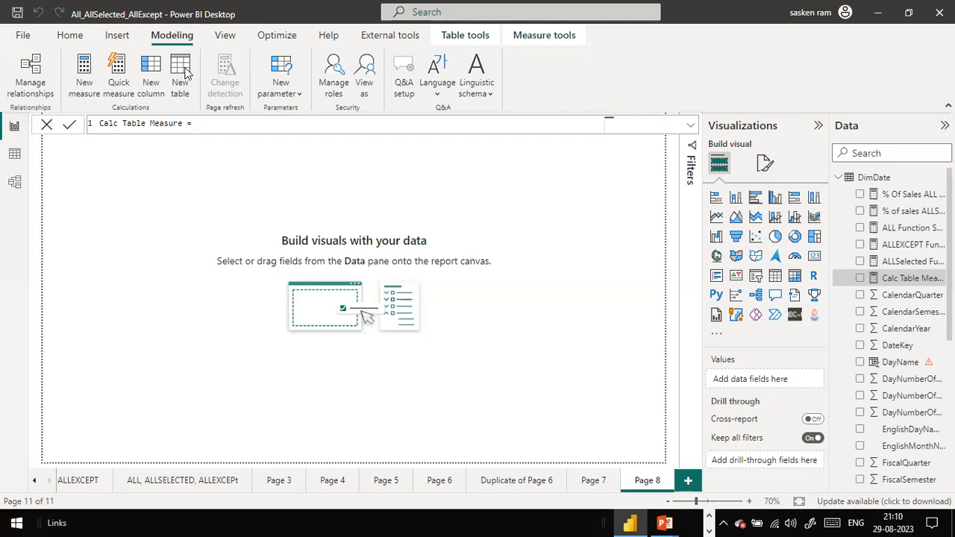
pyautogui.click(152, 90)
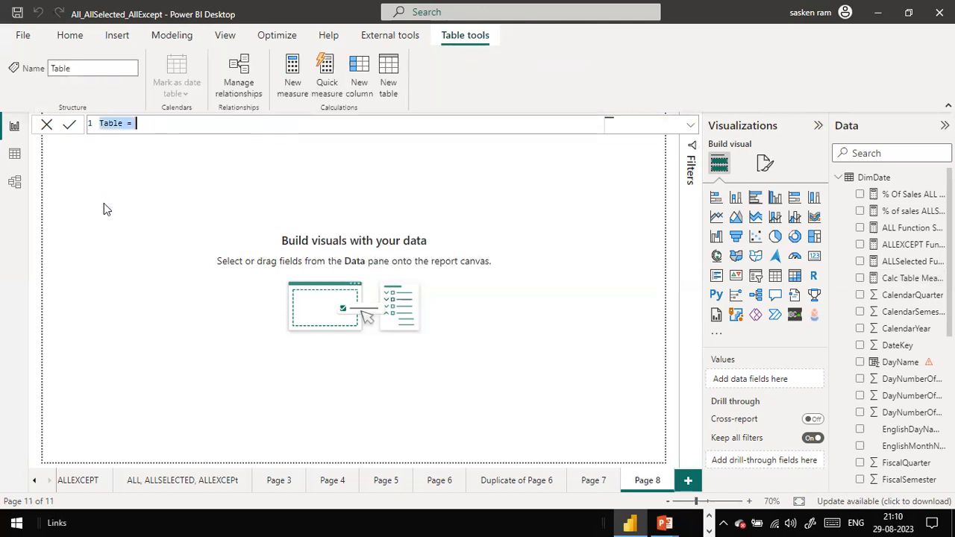
pyautogui.hotkey('ctrl', 'v')
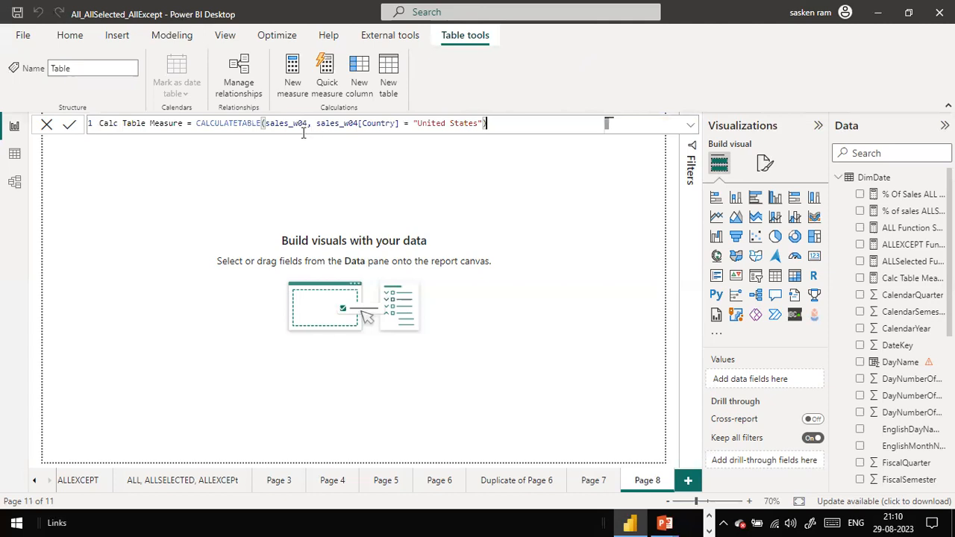
pyautogui.click(66, 132)
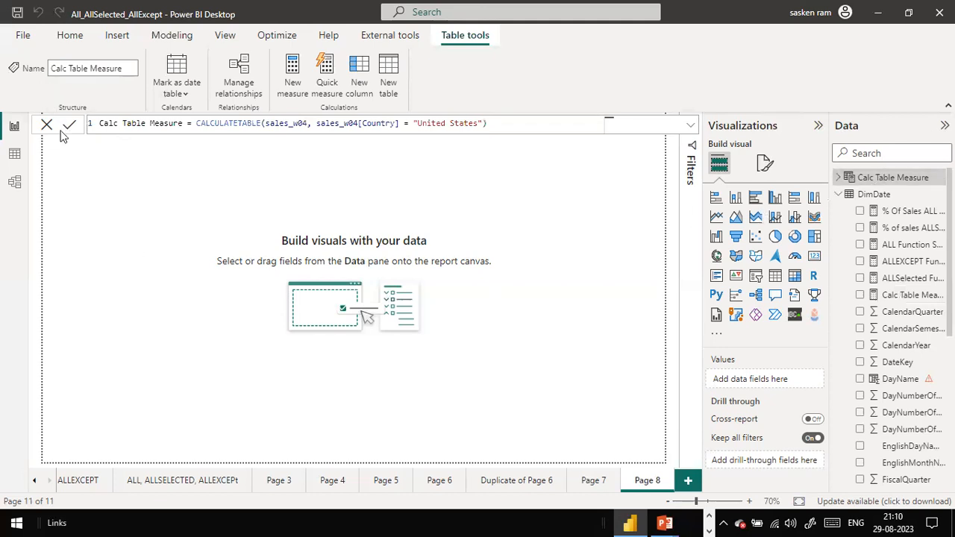
# Expand the new Calc Table Measure table and examine its list of fields.
pyautogui.click(838, 177)
pyautogui.scroll(-8, 905, 220)
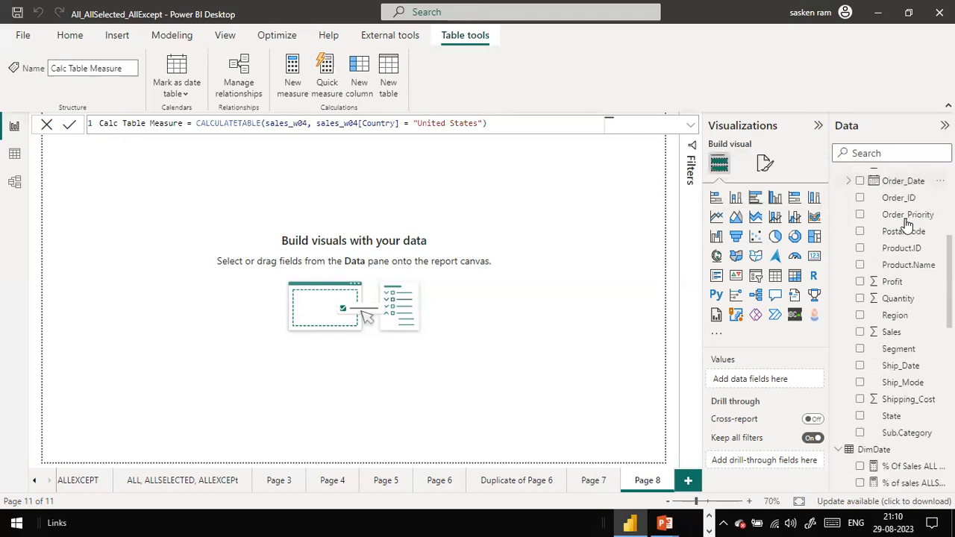
pyautogui.scroll(4, 905, 222)
pyautogui.scroll(4, 906, 217)
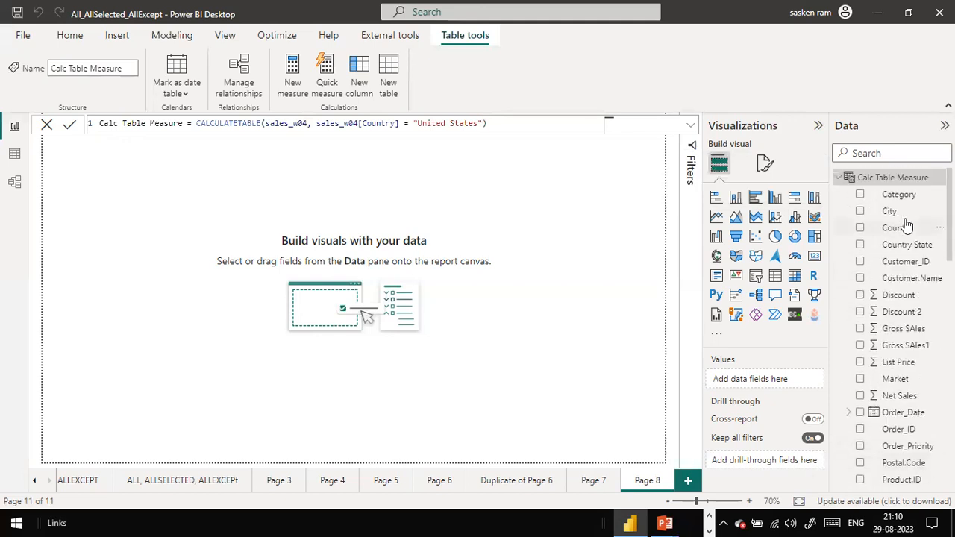
pyautogui.scroll(-4, 903, 198)
pyautogui.scroll(-8, 904, 194)
pyautogui.scroll(10, 903, 194)
pyautogui.scroll(3, 903, 194)
# Examine the Calc Table Measure rows across all columns in the data view and check the Country column's filter values.
pyautogui.click(14, 154)
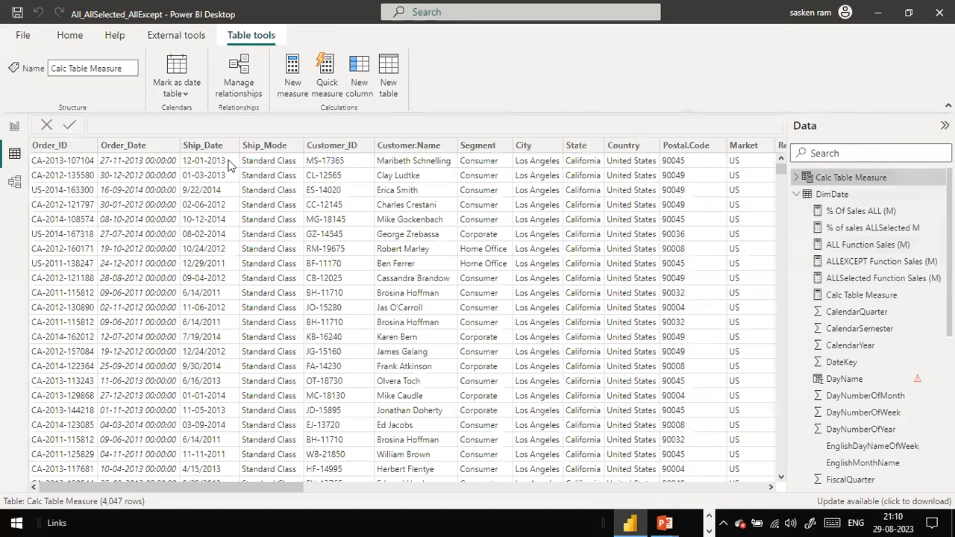
pyautogui.moveTo(248, 487); pyautogui.dragTo(562, 487)
pyautogui.moveTo(765, 506); pyautogui.dragTo(804, 504)
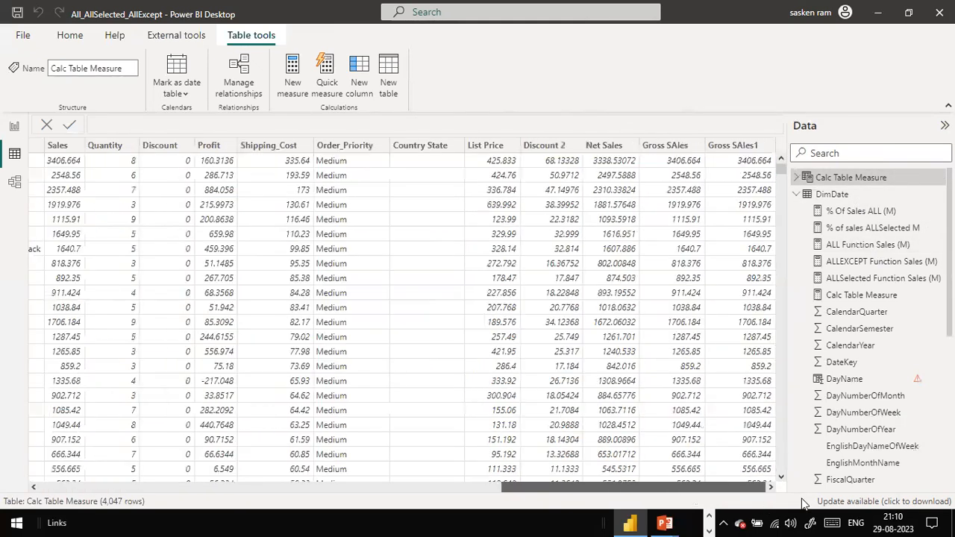
pyautogui.moveTo(575, 487); pyautogui.dragTo(347, 467)
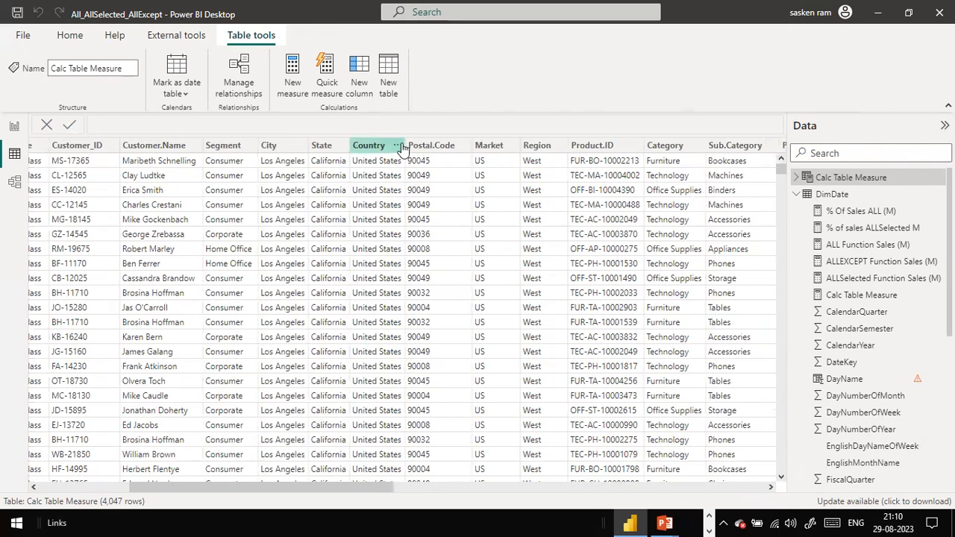
pyautogui.click(401, 149)
pyautogui.click(398, 145)
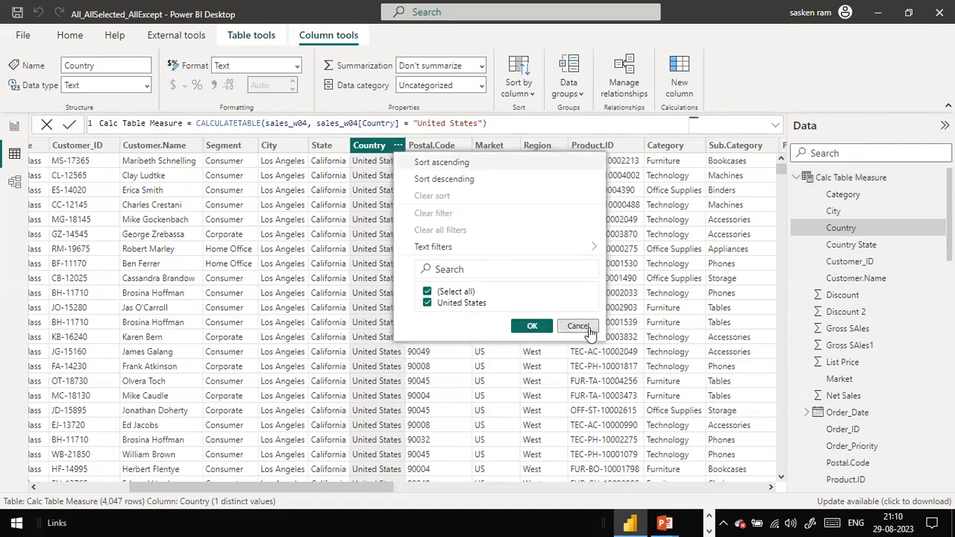
pyautogui.click(578, 326)
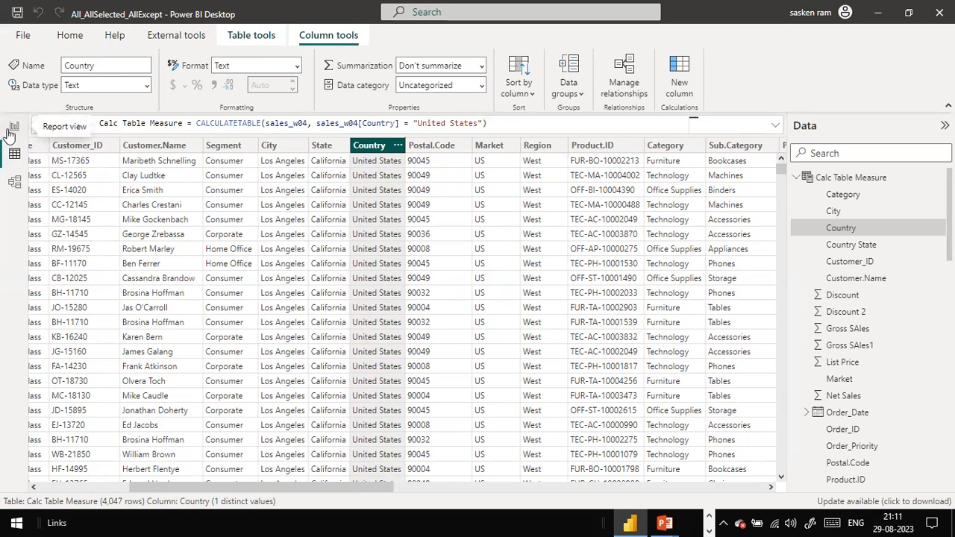
pyautogui.click(847, 178)
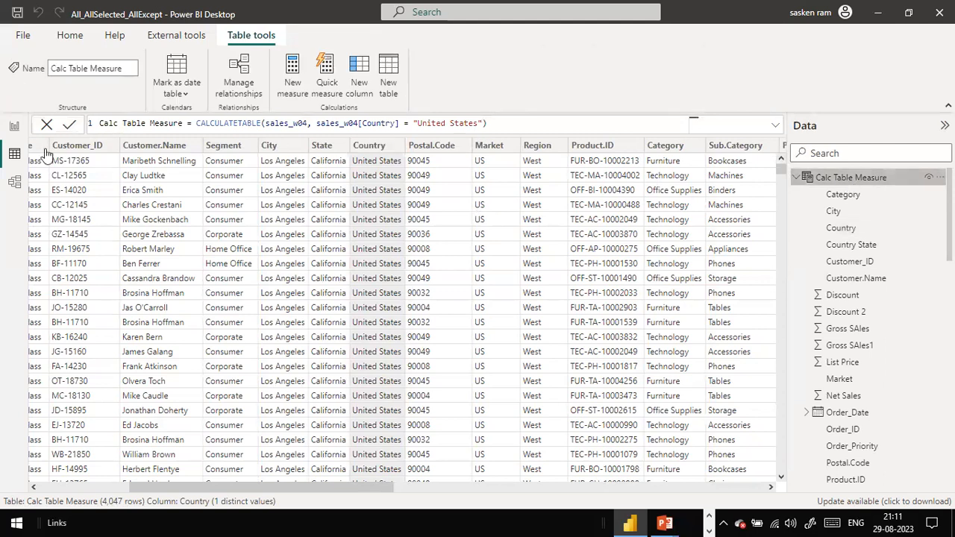
# Return to the report view and create a new measure named Calc table Measure1.
pyautogui.click(15, 126)
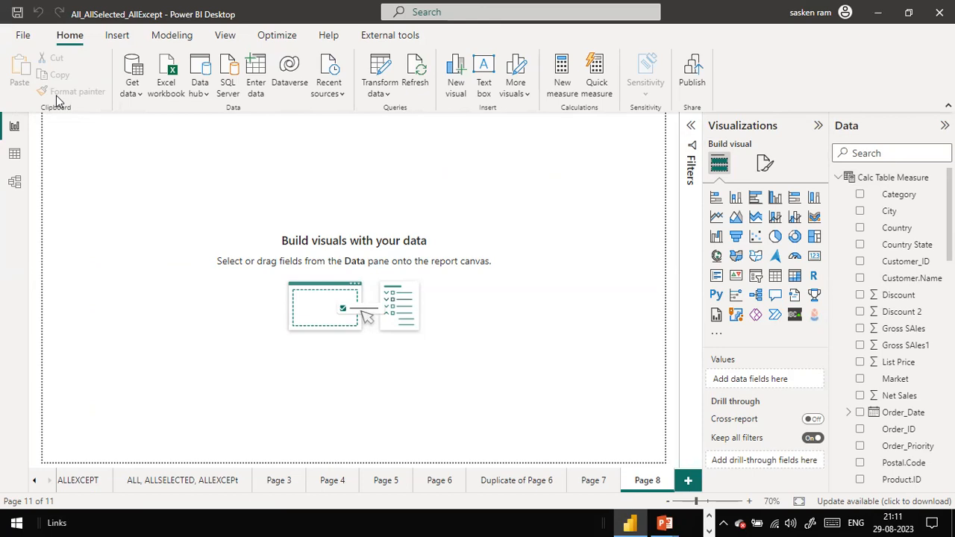
pyautogui.click(172, 38)
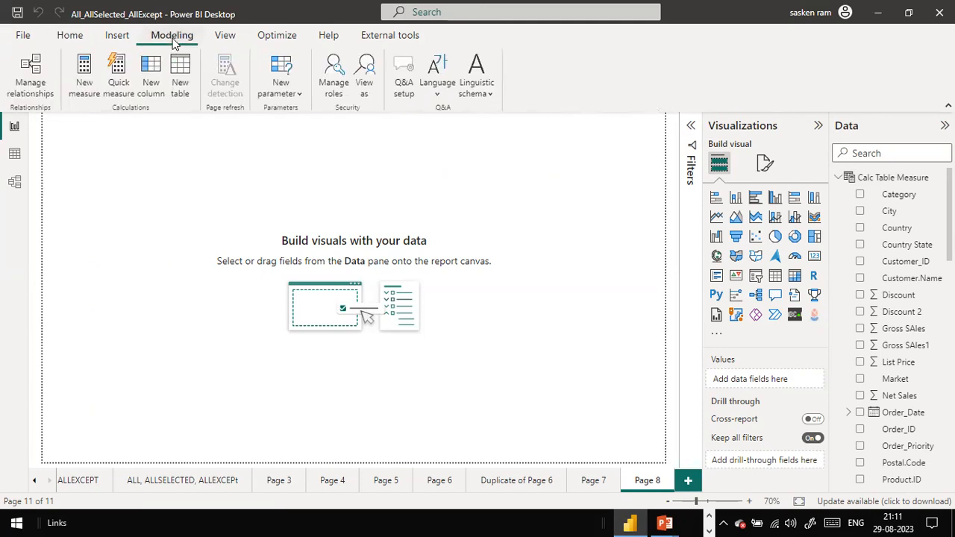
pyautogui.click(84, 95)
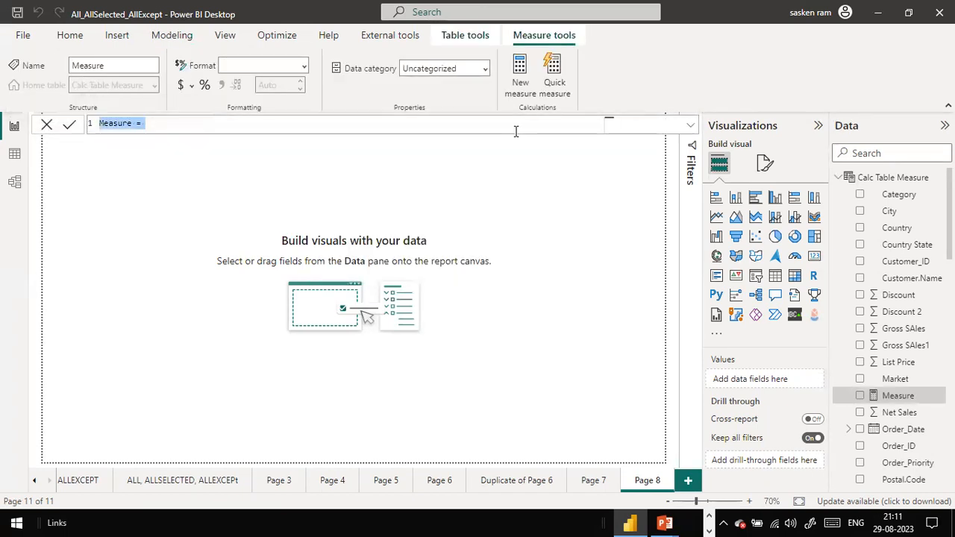
pyautogui.press('Home')
pyautogui.write('Calc ')
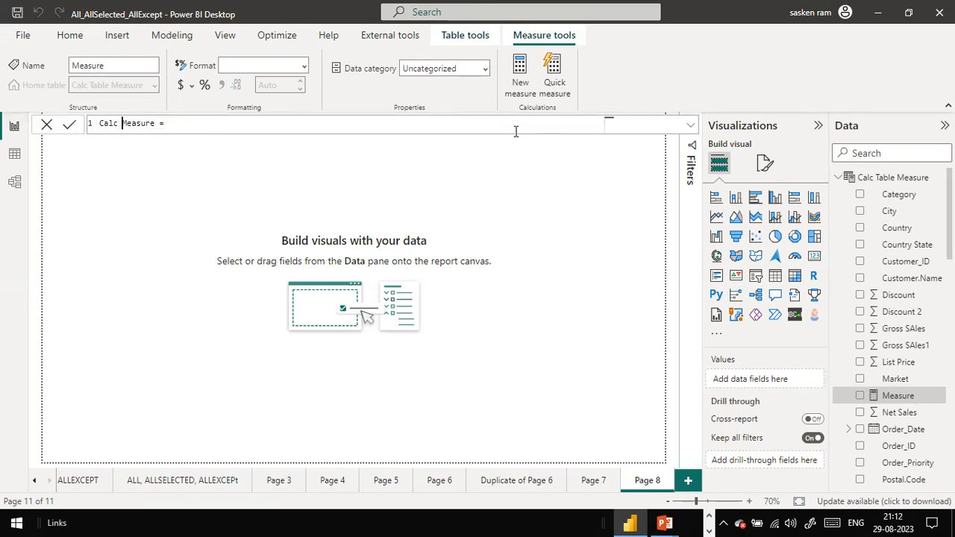
pyautogui.write('table 1alc')
# Start the Calc table Measure1 formula with the CALCULATE function.
pyautogui.press('BackSpace')
pyautogui.press('BackSpace')
pyautogui.press('BackSpace')
pyautogui.write('cl')
pyautogui.press('BackSpace')
pyautogui.write('alc')
pyautogui.press('Down')
pyautogui.press('Tab')
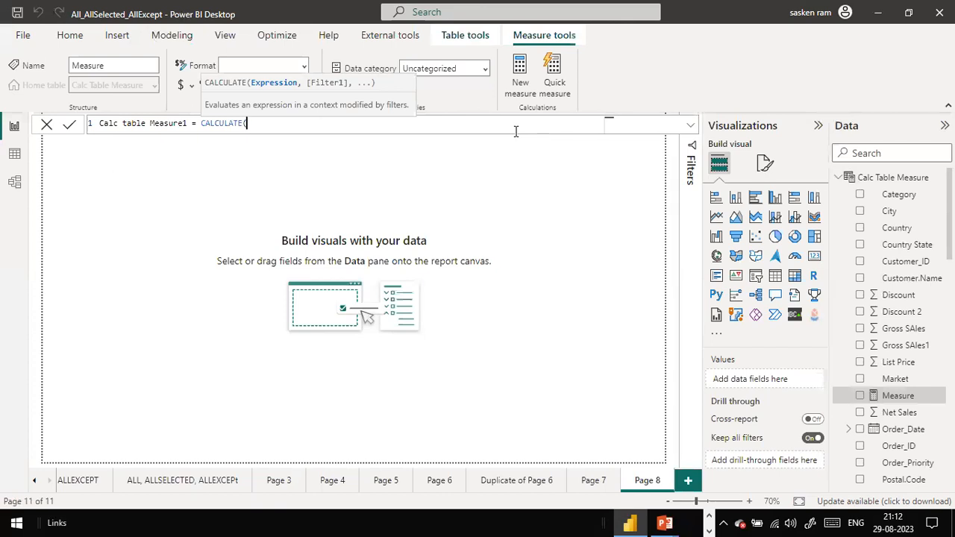
# Set the [Total Orders w04] measure as the expression argument of CALCULATE.
pyautogui.write('[to')
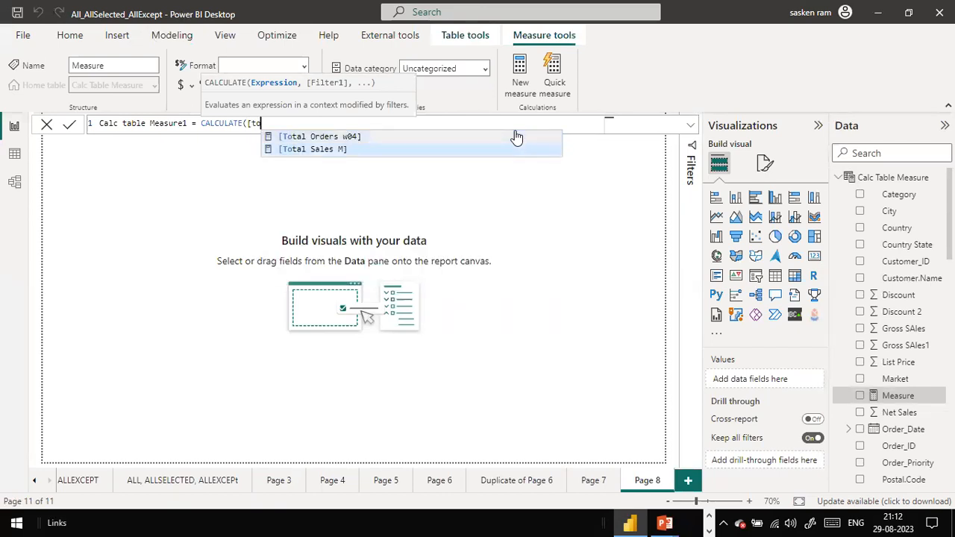
pyautogui.click(516, 134)
pyautogui.write(', ')
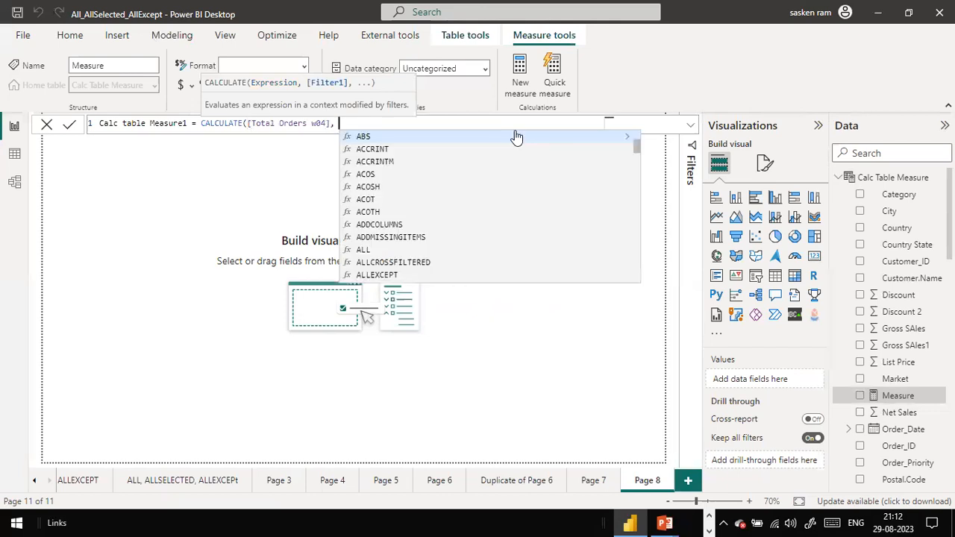
# Add a nested CALCULATETABLE function on the sales_w04 table as the filter argument.
pyautogui.write('calcula')
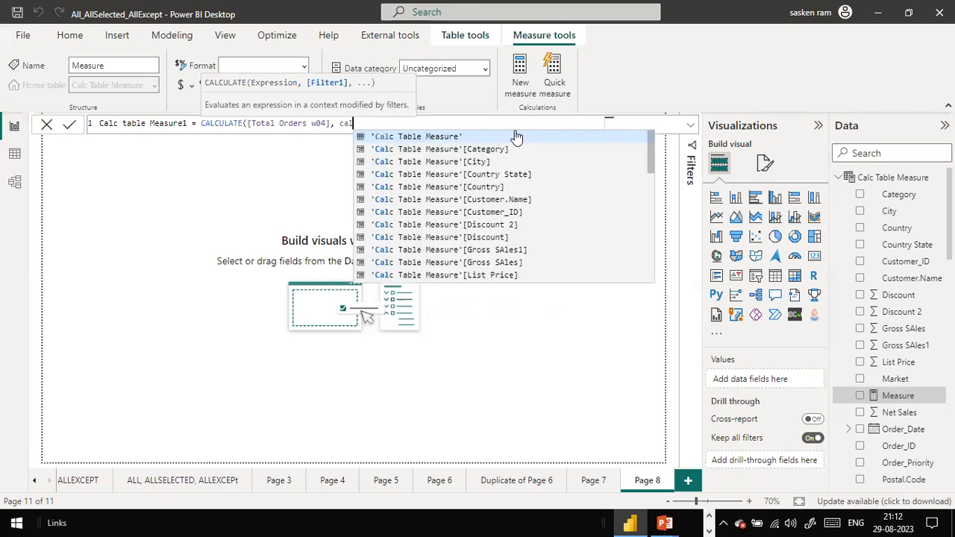
pyautogui.press('Down')
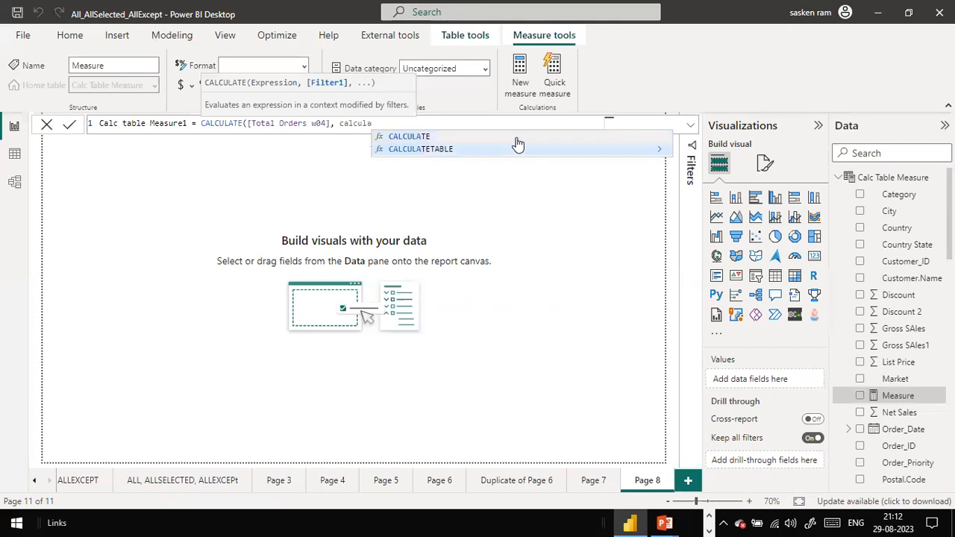
pyautogui.press('Tab')
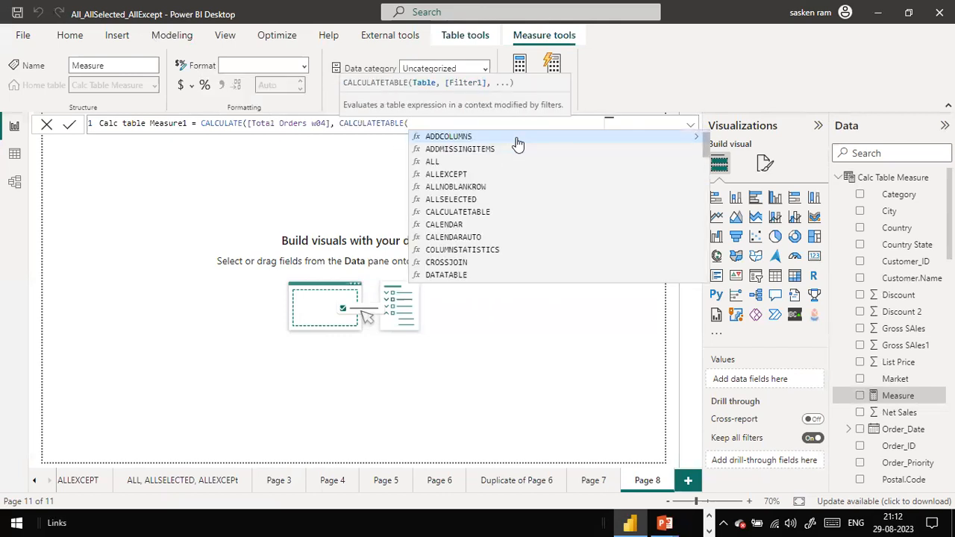
pyautogui.write('sales_w04')
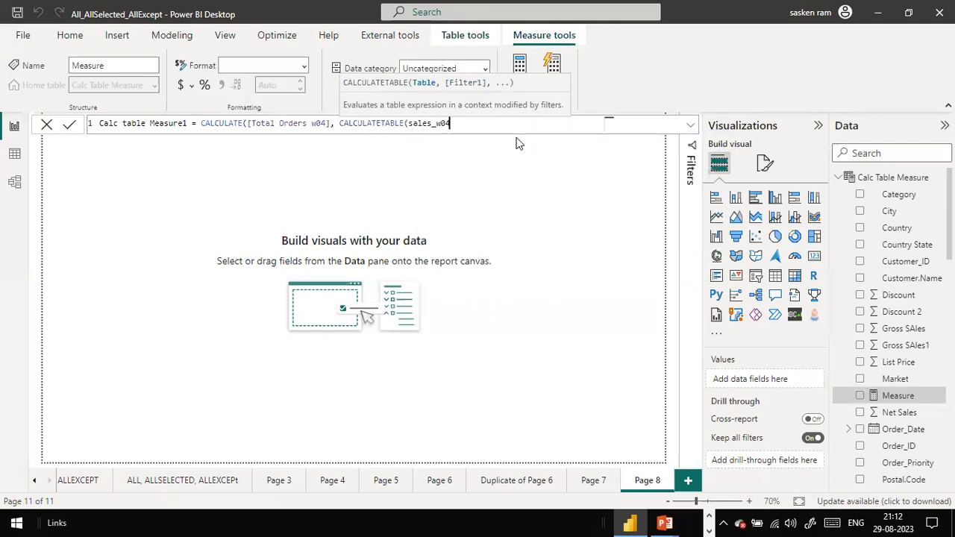
pyautogui.write(',')
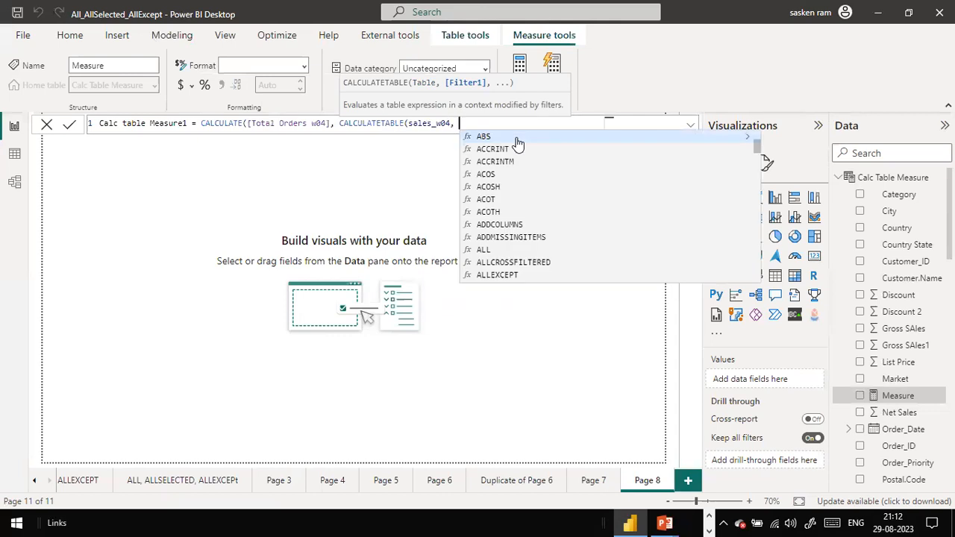
# Filter the CALCULATETABLE by sales_w04[Country] = "United States" and close both functions.
pyautogui.write(' country')
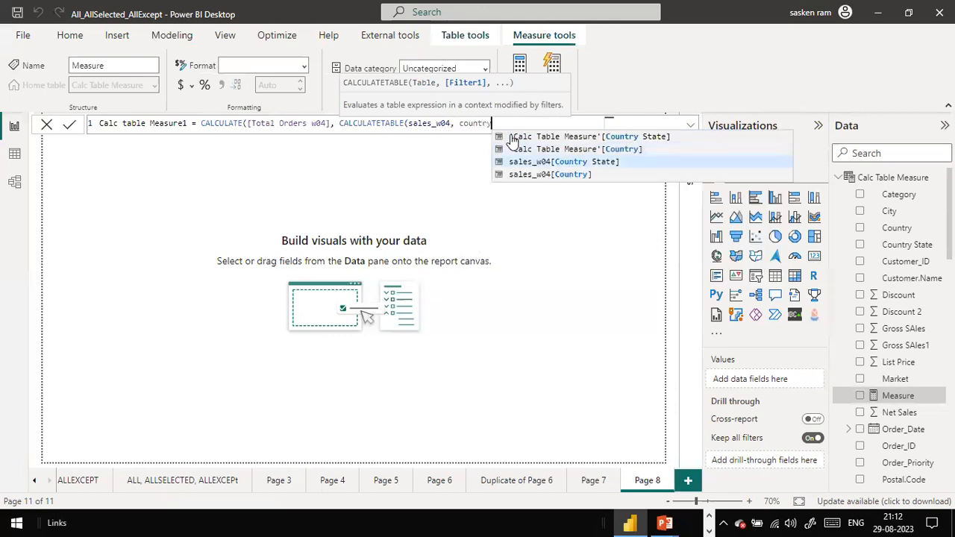
pyautogui.press('Down')
pyautogui.press('Tab')
pyautogui.write('= "United States"')
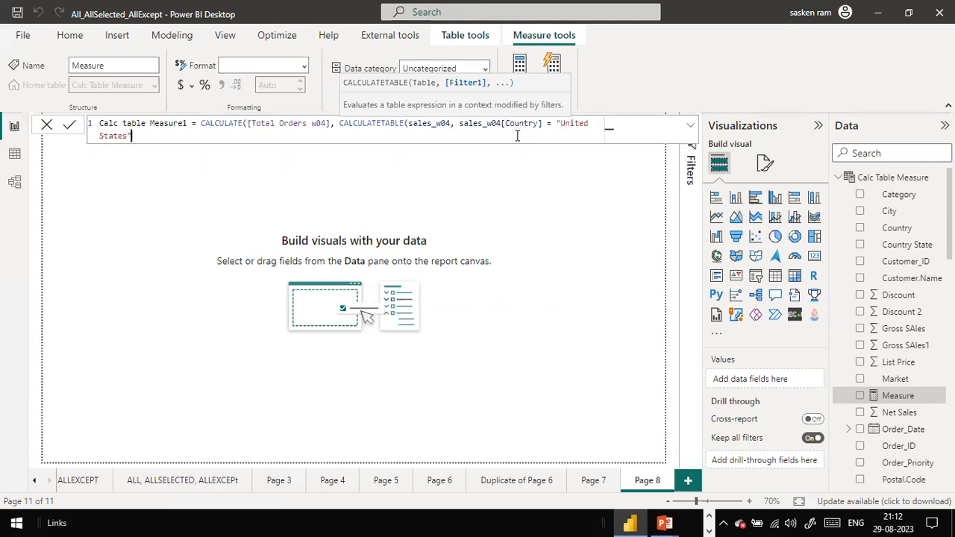
pyautogui.write(')')
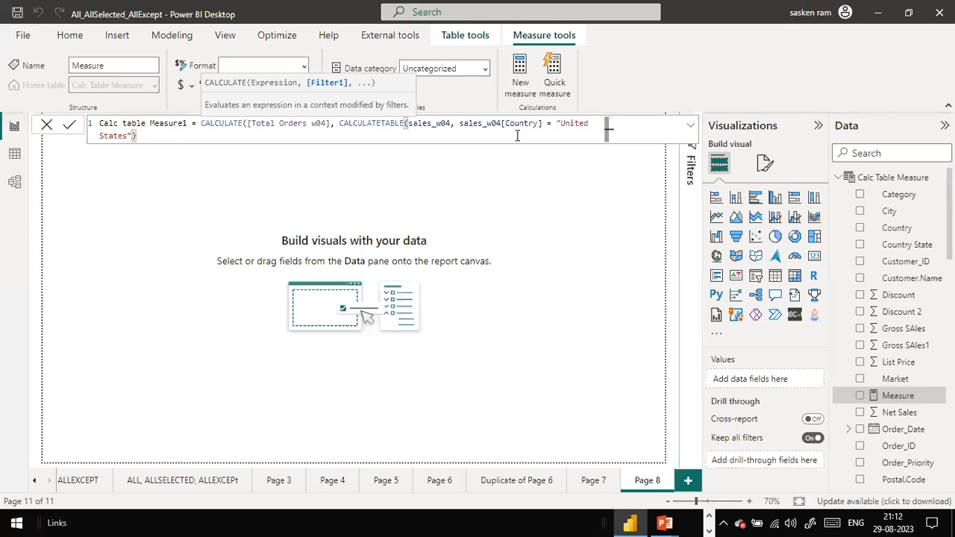
pyautogui.write(')')
# Put the CALCULATETABLE argument on its own line, indented beneath the [Total Orders w04] argument, and commit the measure.
pyautogui.press('Up')
pyautogui.hotkey('ctrl', 'Right')
pyautogui.hotkey('ctrl', 'Right')
pyautogui.hotkey('ctrl', 'Right')
pyautogui.hotkey('ctrl', 'Right')
pyautogui.hotkey('ctrl', 'Right')
pyautogui.hotkey('ctrl', 'Right')
pyautogui.hotkey('ctrl', 'Right')
pyautogui.hotkey('ctrl', 'Right')
pyautogui.hotkey('ctrl', 'Right')
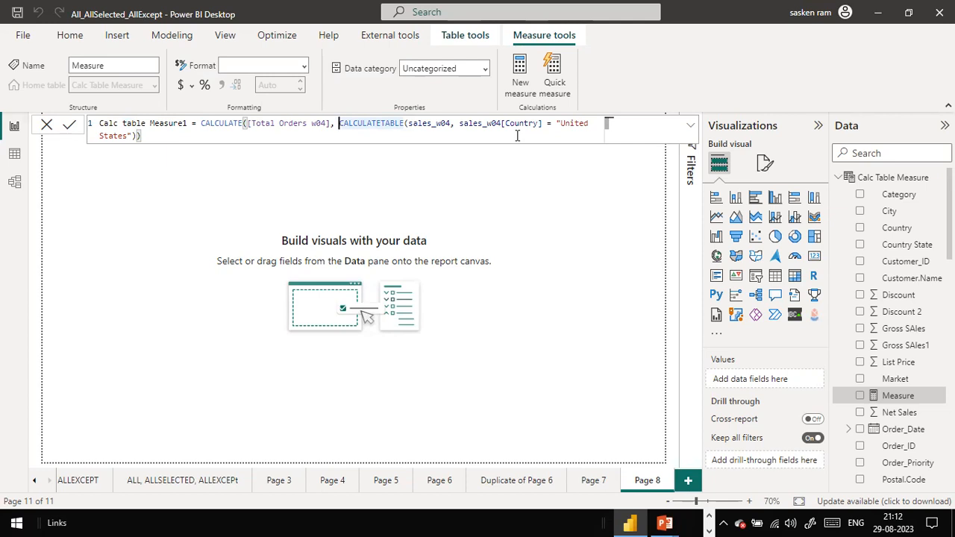
pyautogui.hotkey('shift', 'Return')
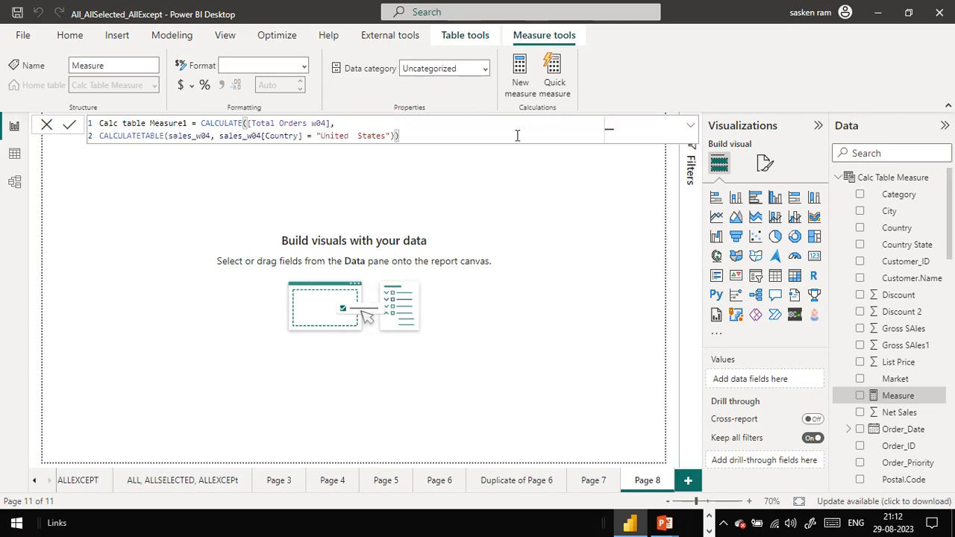
pyautogui.press('Tab')
pyautogui.press('Tab')
pyautogui.press('Tab')
pyautogui.press('Tab')
pyautogui.press('Tab')
pyautogui.press('Tab')
pyautogui.press('Tab')
pyautogui.press('Tab')
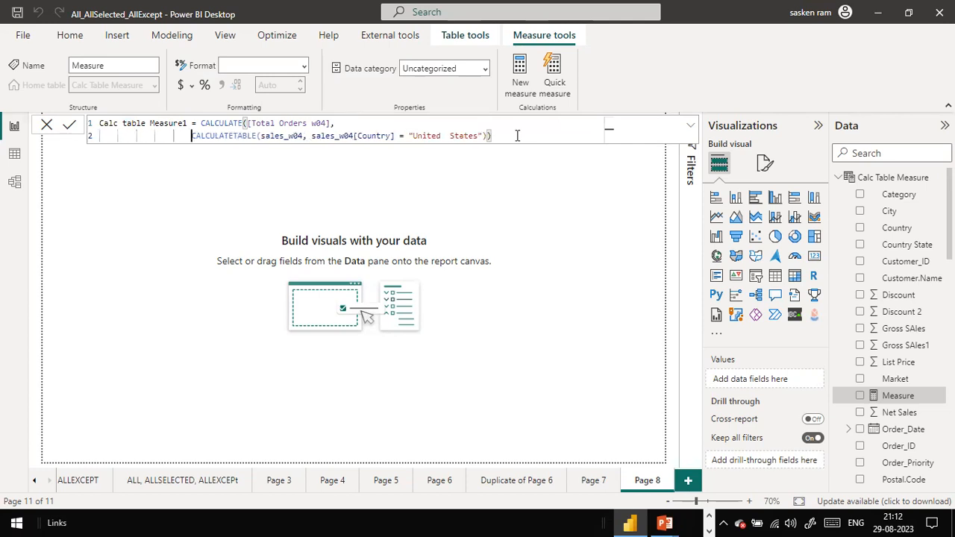
pyautogui.hotkey('ctrl', 'Right')
pyautogui.hotkey('ctrl', 'Right')
pyautogui.hotkey('ctrl', 'Right')
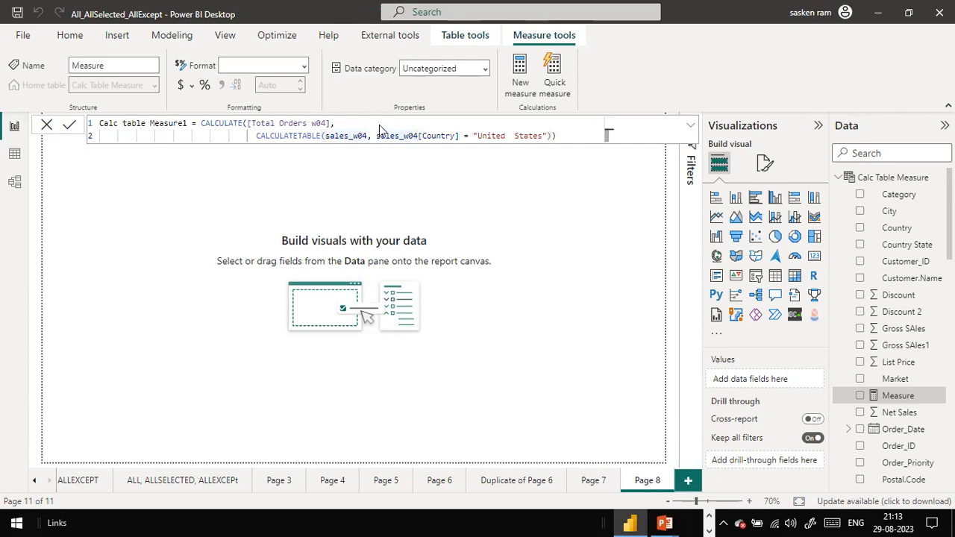
pyautogui.press('Return')
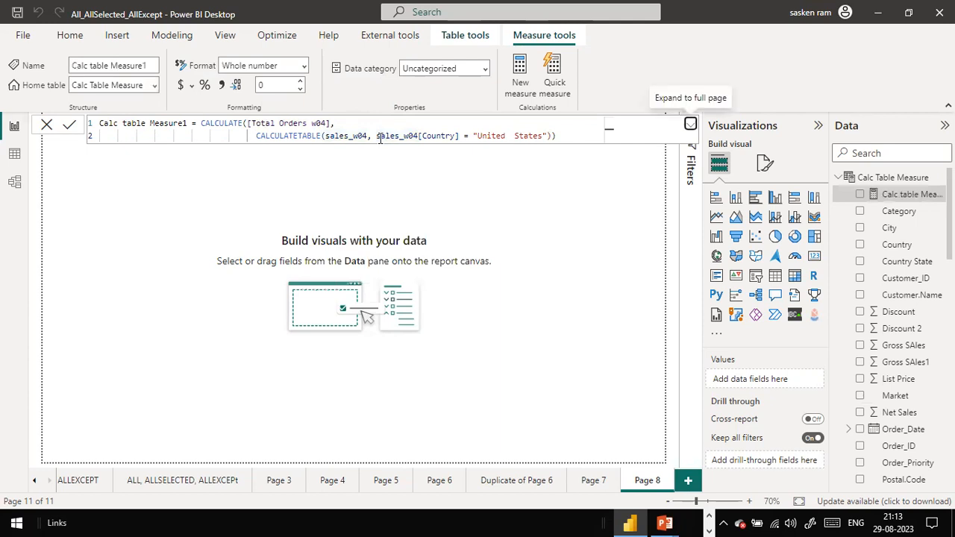
# Put the sales_w04[Country] condition on its own line, indented to align with the sales_w04 argument.
pyautogui.click(378, 137)
pyautogui.hotkey('shift', 'Return')
pyautogui.press('Tab')
pyautogui.press('Tab')
pyautogui.press('Tab')
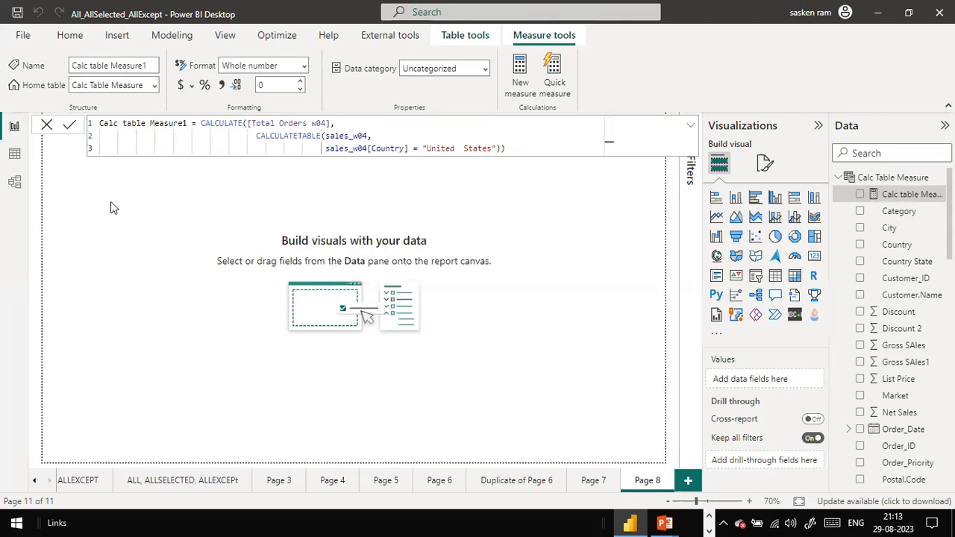
# Add a card visual showing Calc table Measure1 to the blank report page, move it inward and widen it.
pyautogui.click(635, 270)
pyautogui.click(814, 256)
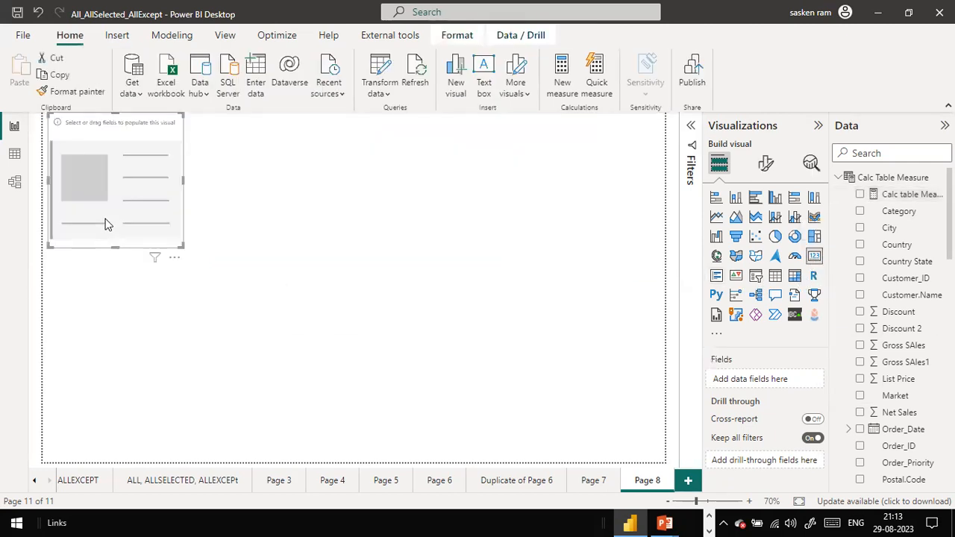
pyautogui.moveTo(128, 206); pyautogui.dragTo(236, 300)
pyautogui.moveTo(892, 196); pyautogui.dragTo(247, 249)
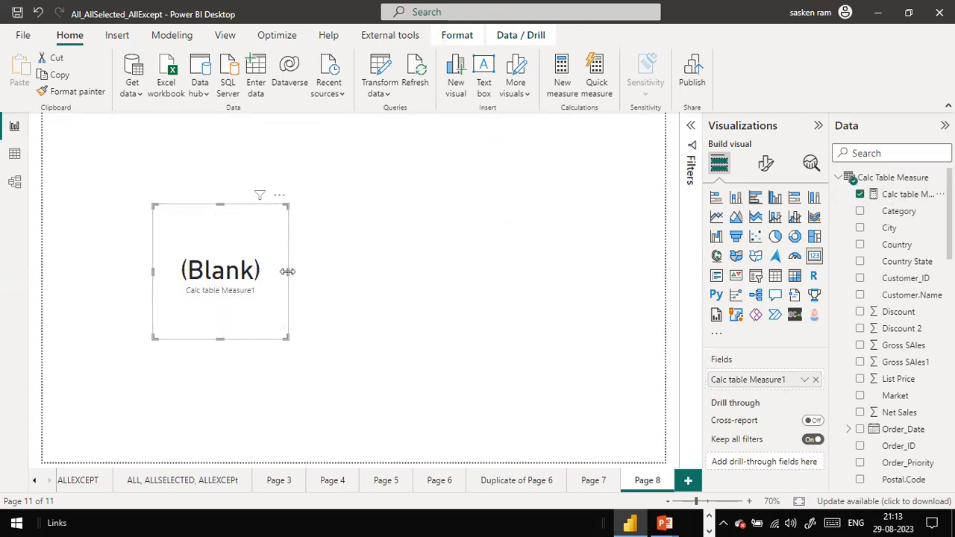
pyautogui.moveTo(290, 274); pyautogui.dragTo(355, 273)
# Reopen the Calc table Measure1 formula and put CALCULATE's closing parenthesis on its own line.
pyautogui.click(896, 199)
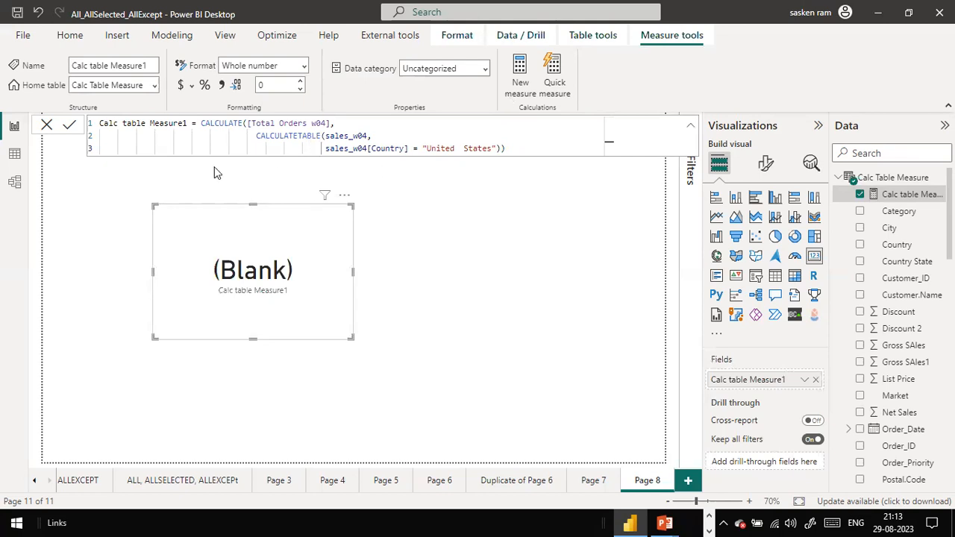
pyautogui.moveTo(248, 124); pyautogui.dragTo(534, 154)
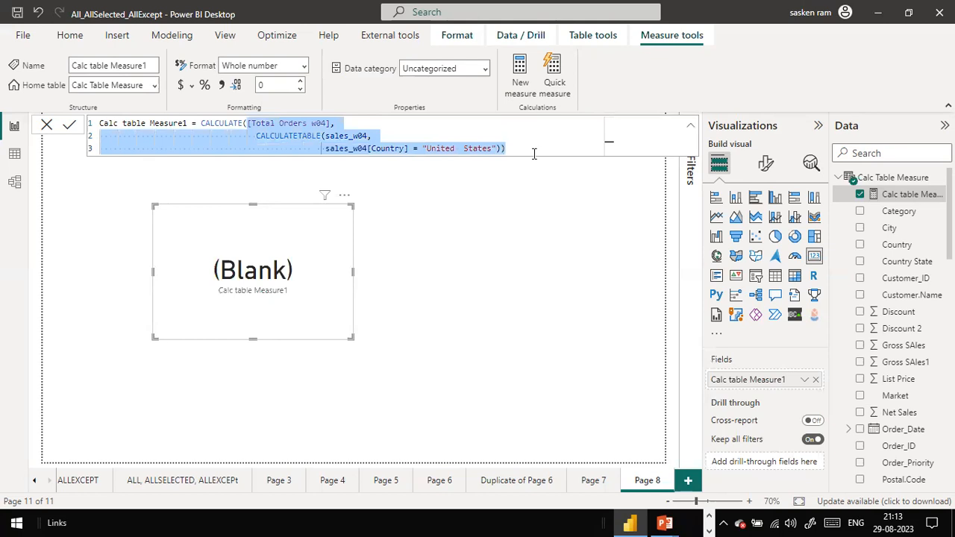
pyautogui.click(534, 153)
pyautogui.hotkey('shift', 'Return')
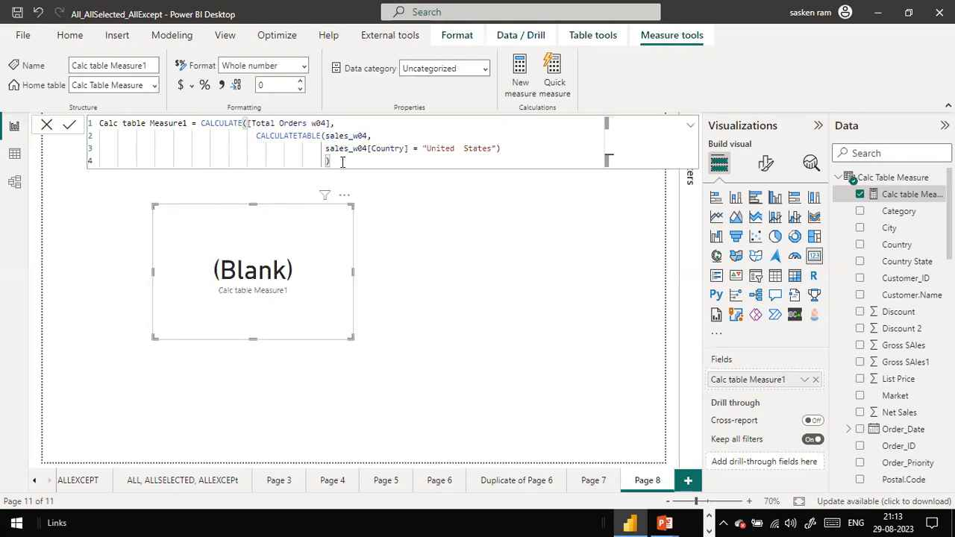
pyautogui.click(541, 145)
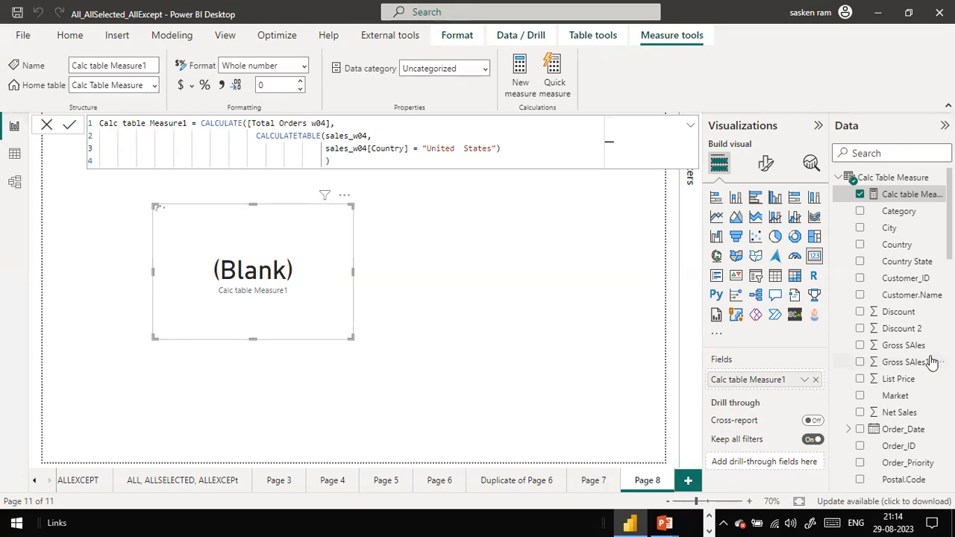
# Look through the fields and measures of the Calc Table Measure and DimDate tables.
pyautogui.scroll(-10, 926, 345)
pyautogui.scroll(10, 926, 345)
pyautogui.scroll(-10, 924, 345)
pyautogui.scroll(-5, 925, 345)
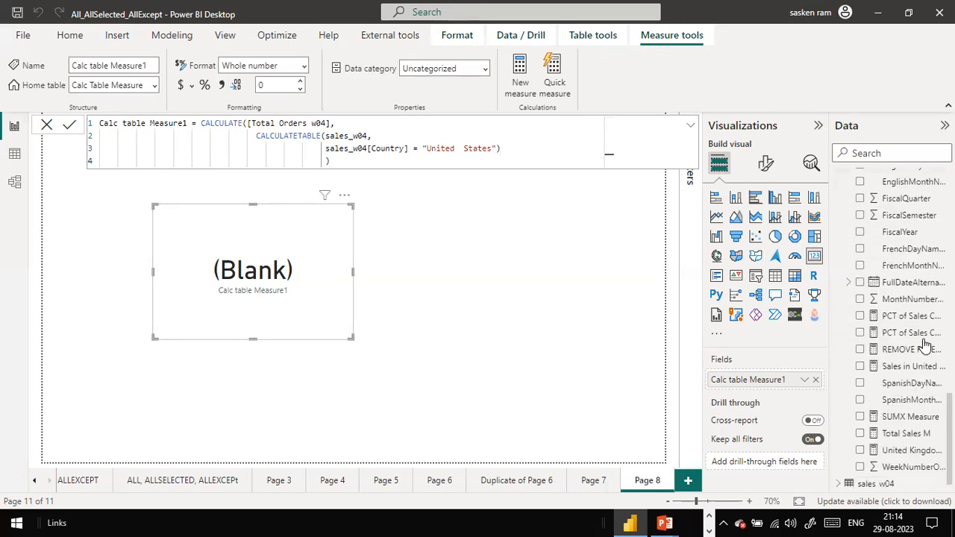
pyautogui.scroll(10, 926, 344)
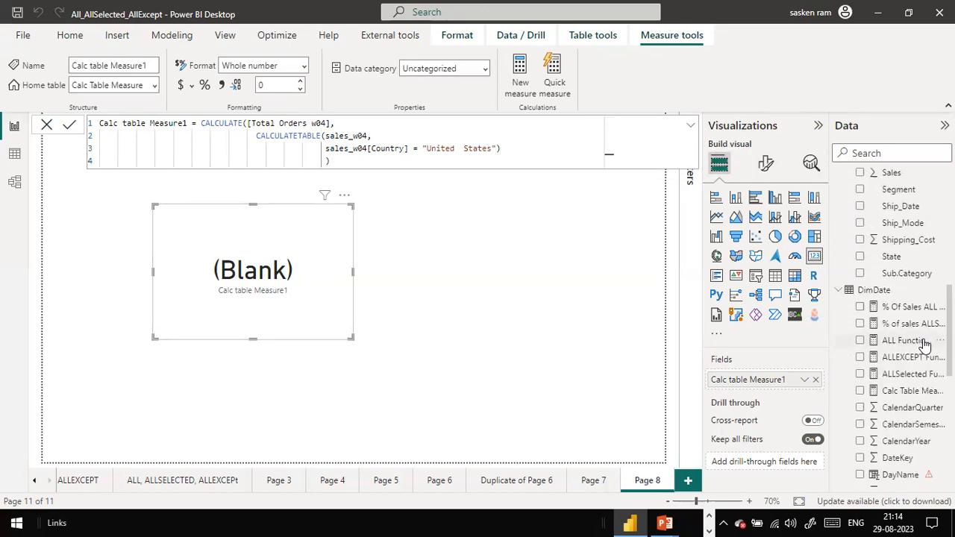
pyautogui.scroll(10, 925, 343)
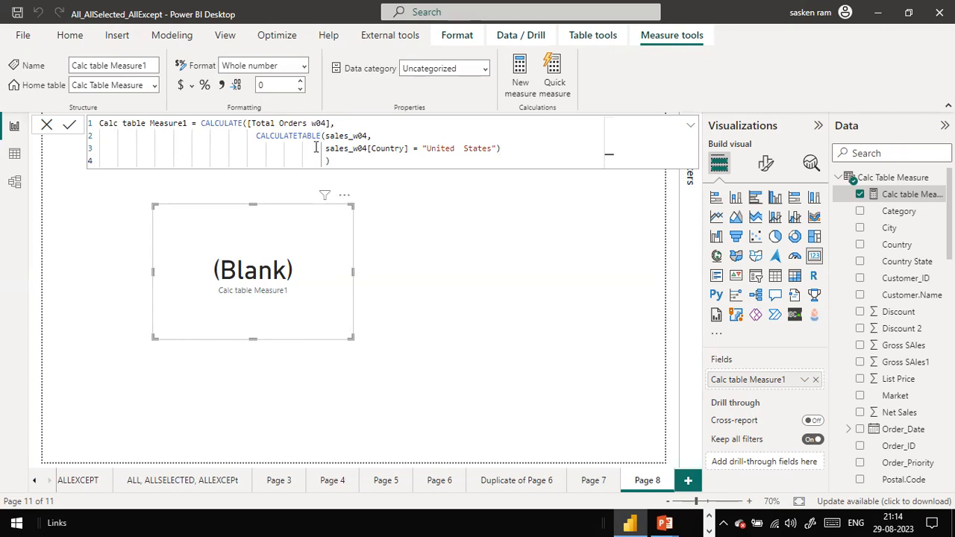
# Delete the [Total Orders w04] expression from the CALCULATE function in Calc table Measure1.
pyautogui.click(248, 124)
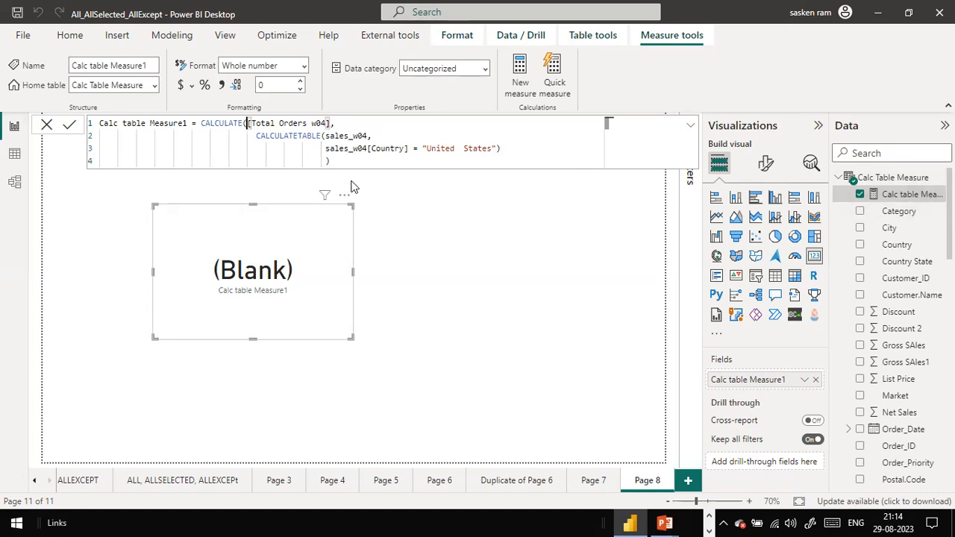
pyautogui.click(330, 123)
pyautogui.hotkey('shift', 'Left')
pyautogui.hotkey('shift', 'Left')
pyautogui.hotkey('shift', 'Left')
pyautogui.hotkey('shift', 'Left')
pyautogui.hotkey('shift', 'Left')
pyautogui.hotkey('shift', 'Left')
pyautogui.hotkey('shift', 'Left')
pyautogui.hotkey('shift', 'Left')
pyautogui.hotkey('shift', 'Left')
pyautogui.hotkey('shift', 'Left')
pyautogui.hotkey('shift', 'Left')
pyautogui.hotkey('shift', 'Left')
pyautogui.hotkey('shift', 'Left')
pyautogui.hotkey('shift', 'Left')
pyautogui.hotkey('shift', 'Left')
pyautogui.hotkey('shift', 'Left')
pyautogui.hotkey('shift', 'Left')
pyautogui.press('BackSpace')
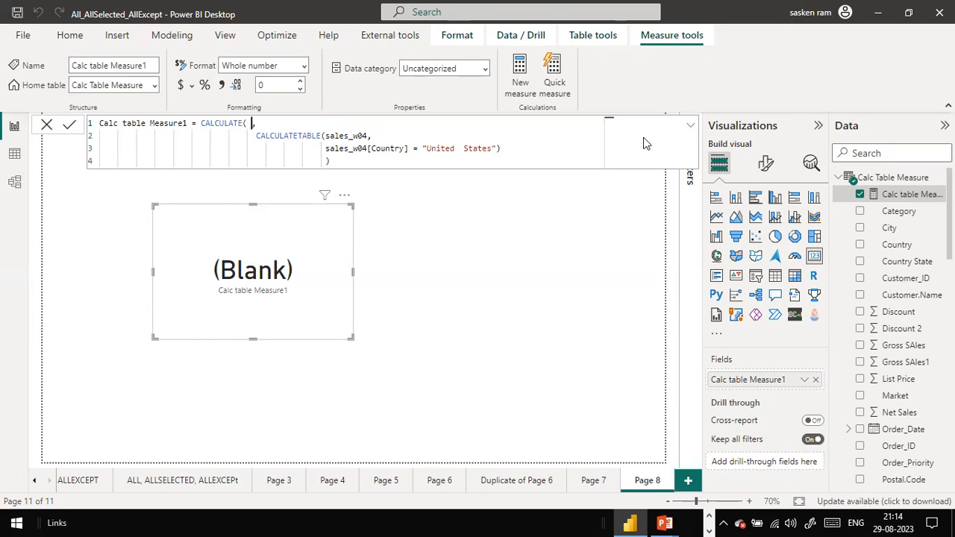
# Enter the sum of sales_w04[Sales] as the CALCULATE expression and commit the measure.
pyautogui.write('sum( sales')
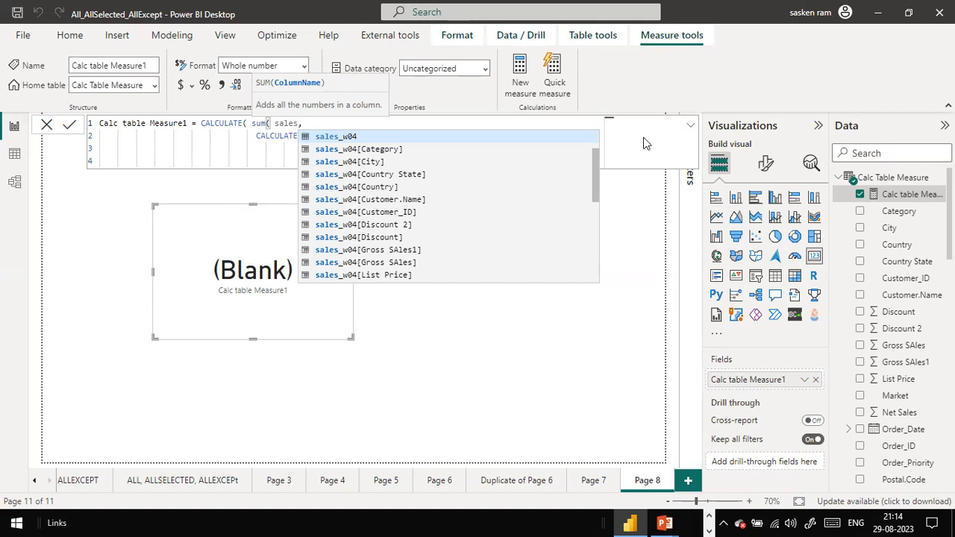
pyautogui.scroll(-4, 481, 217)
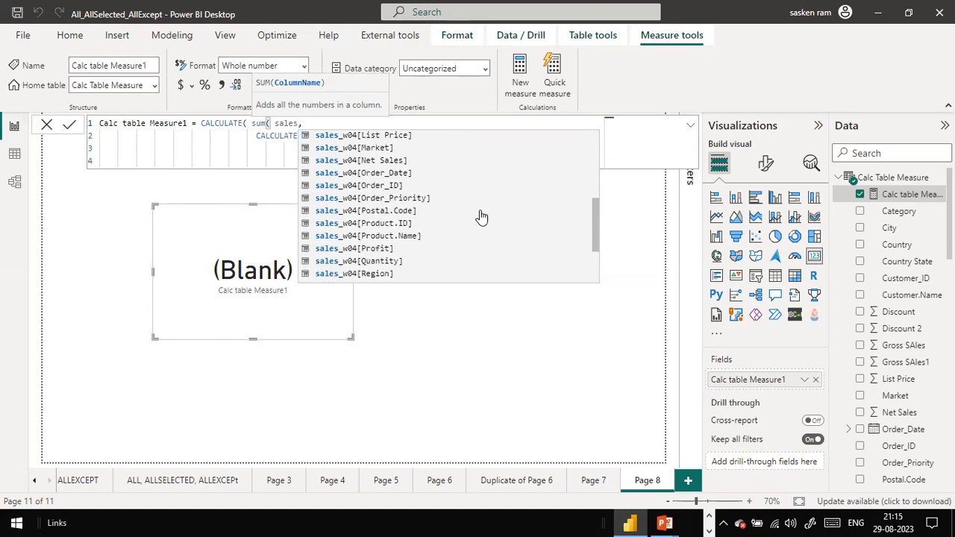
pyautogui.scroll(-3, 481, 217)
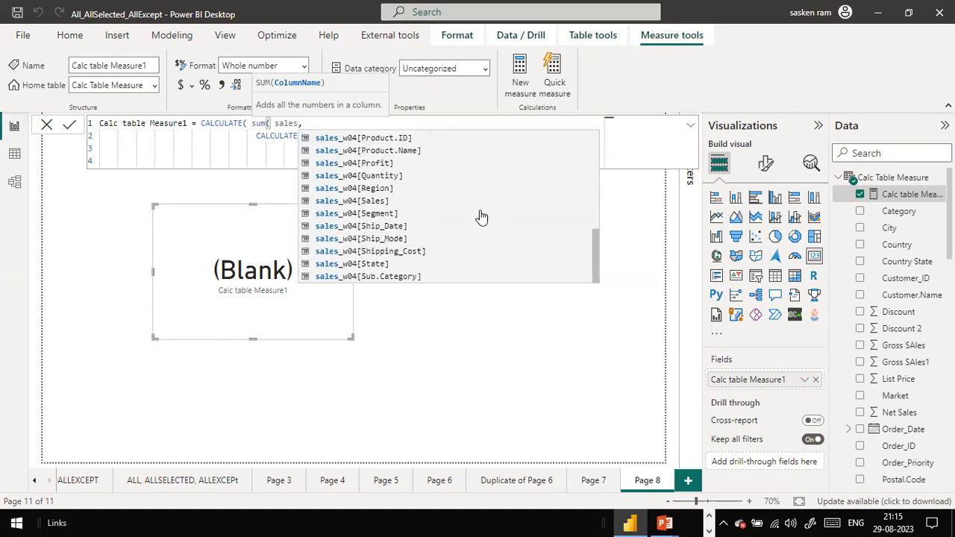
pyautogui.doubleClick(376, 201)
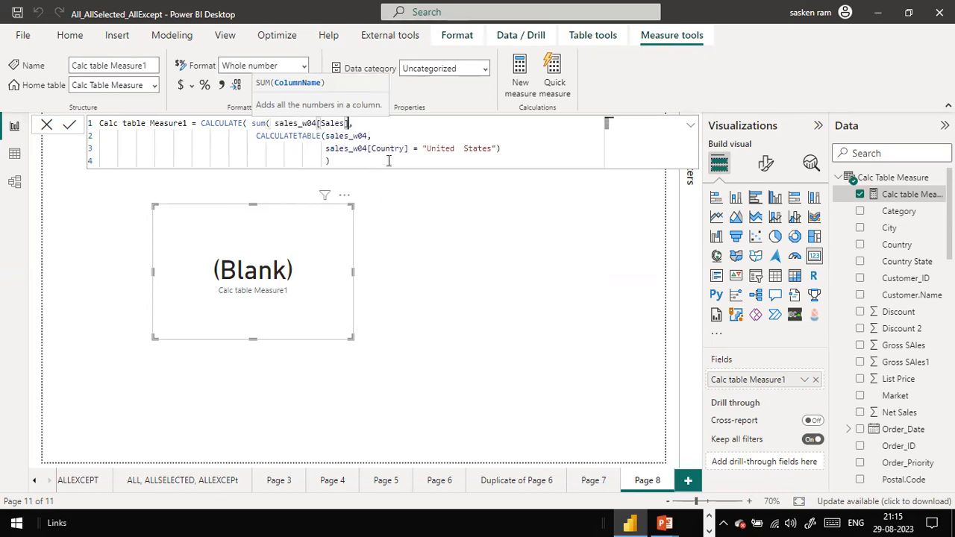
pyautogui.write(')')
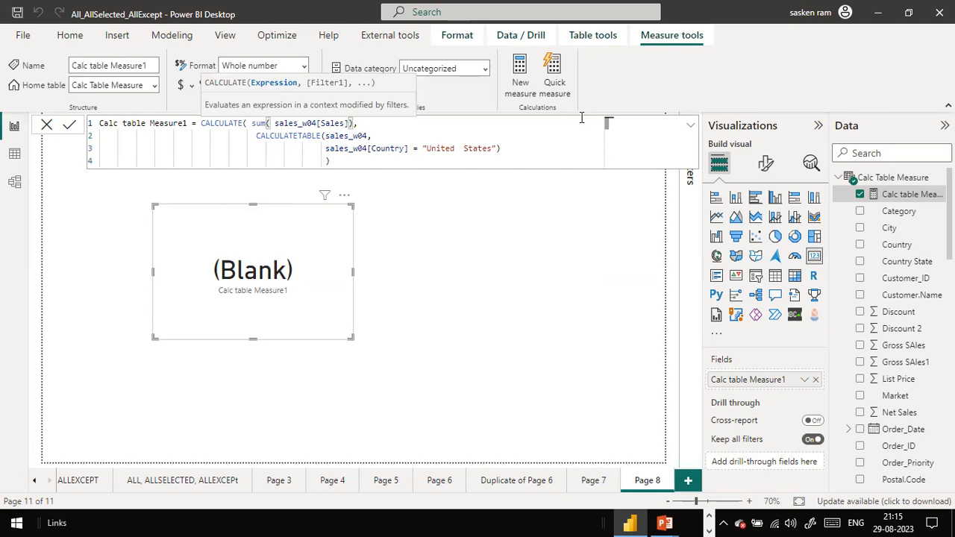
pyautogui.click(582, 117)
pyautogui.press('Return')
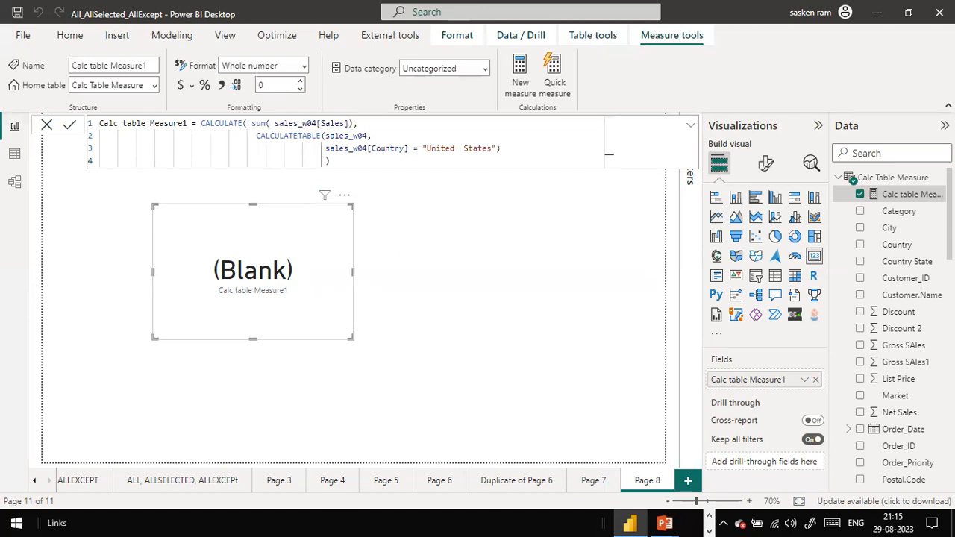
# Look through the remaining fields and measures of the DimDate table and the expanded sales_w04 table.
pyautogui.scroll(-15, 895, 328)
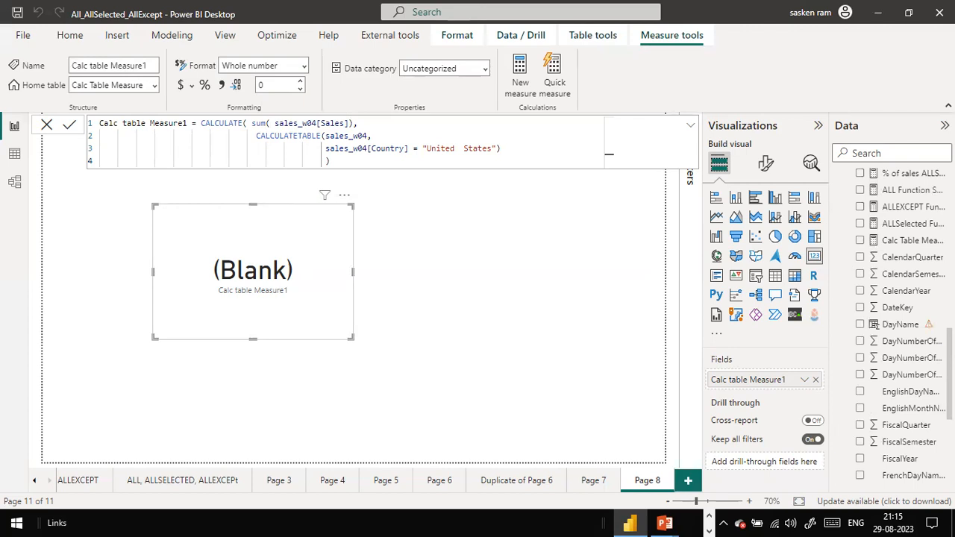
pyautogui.scroll(-6, 896, 329)
pyautogui.scroll(10, 895, 329)
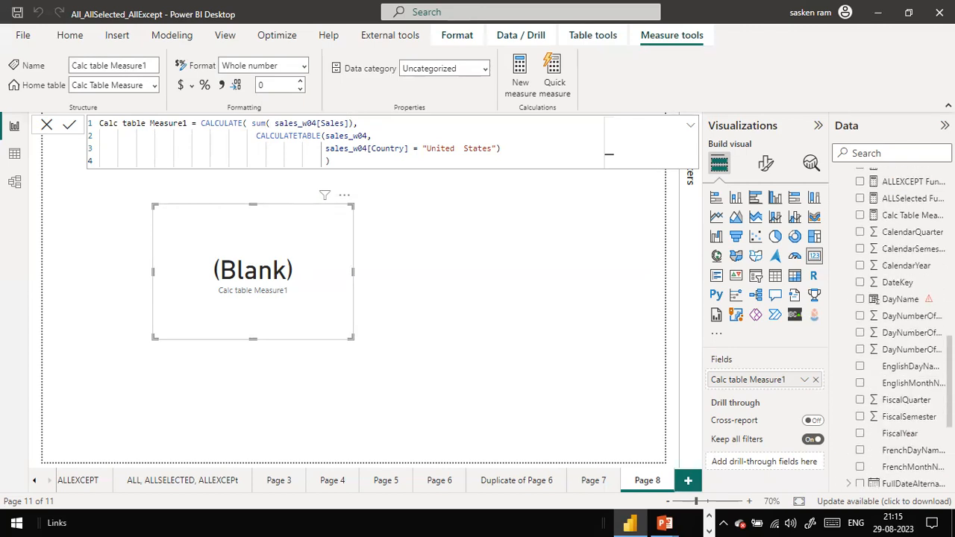
pyautogui.scroll(-10, 896, 329)
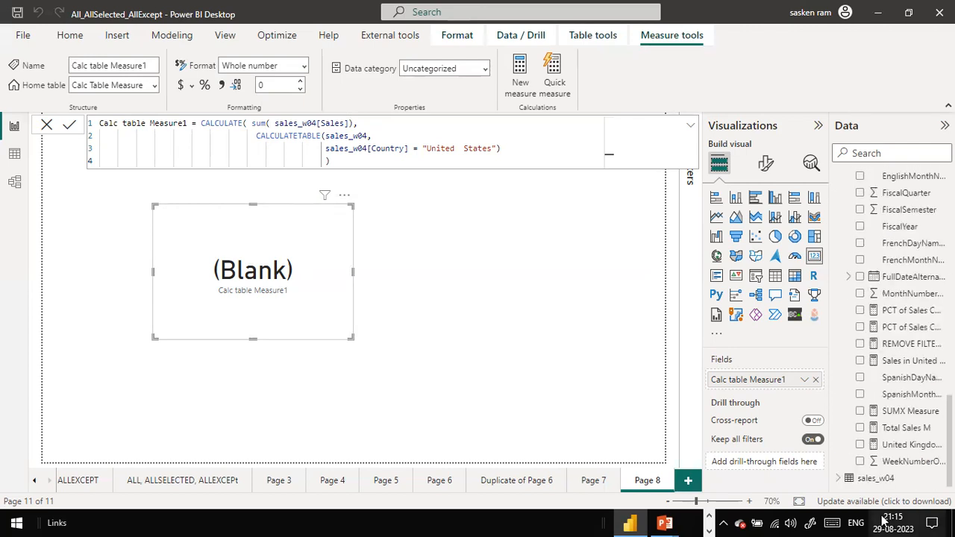
pyautogui.click(840, 478)
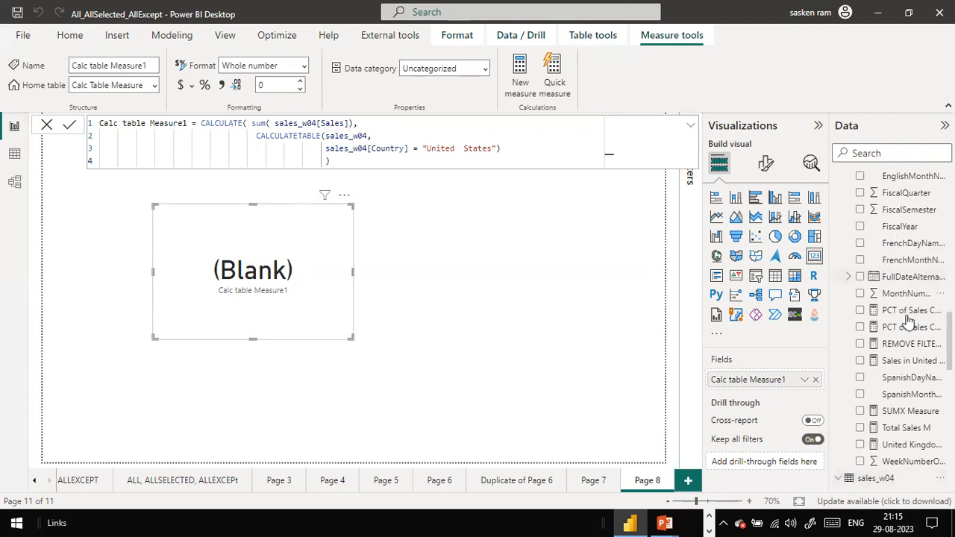
pyautogui.scroll(-5, 907, 321)
pyautogui.scroll(-4, 907, 321)
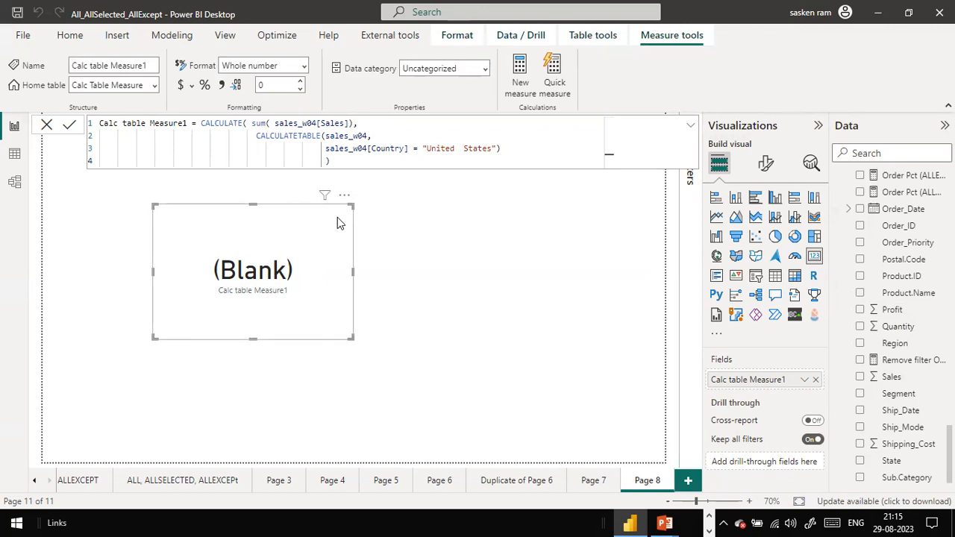
# Remove the extra space inside "United States" in the Calc table Measure1 country filter, commit the formula and save the file.
pyautogui.click(459, 147)
pyautogui.press('Delete')
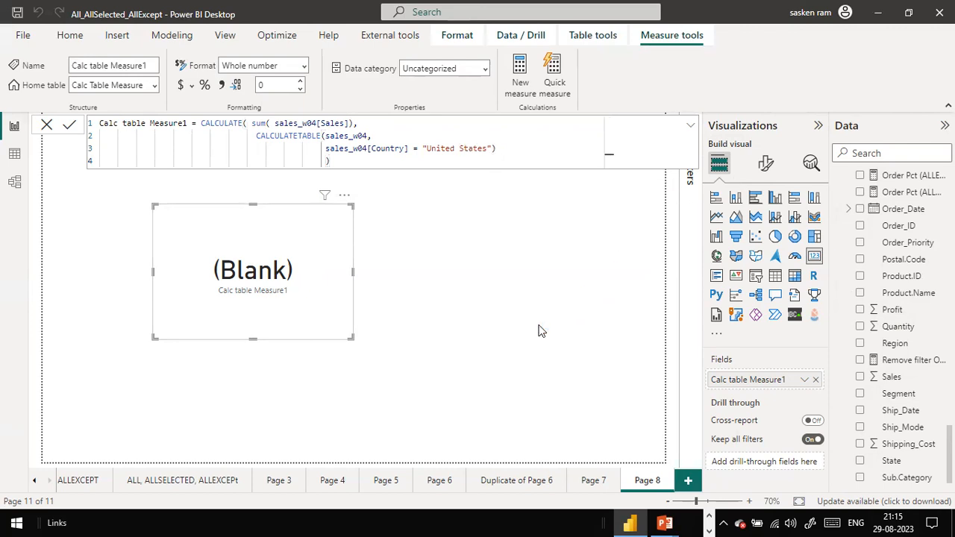
pyautogui.press('Return')
pyautogui.hotkey('ctrl', 's')
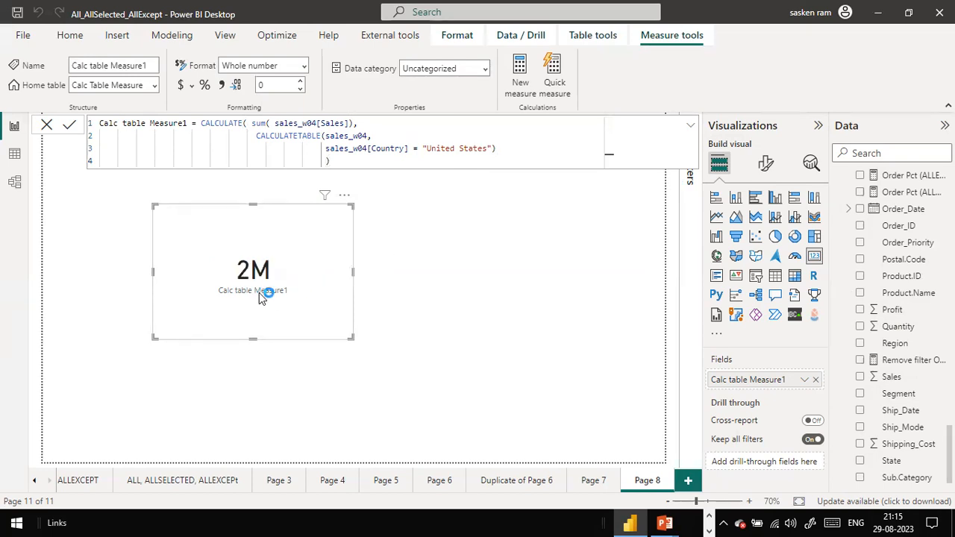
# Review the Calc table Measure1 formula, highlighting the sum of sales_w04[Sales] expression and the nested CALCULATETABLE country filter.
pyautogui.click(247, 123)
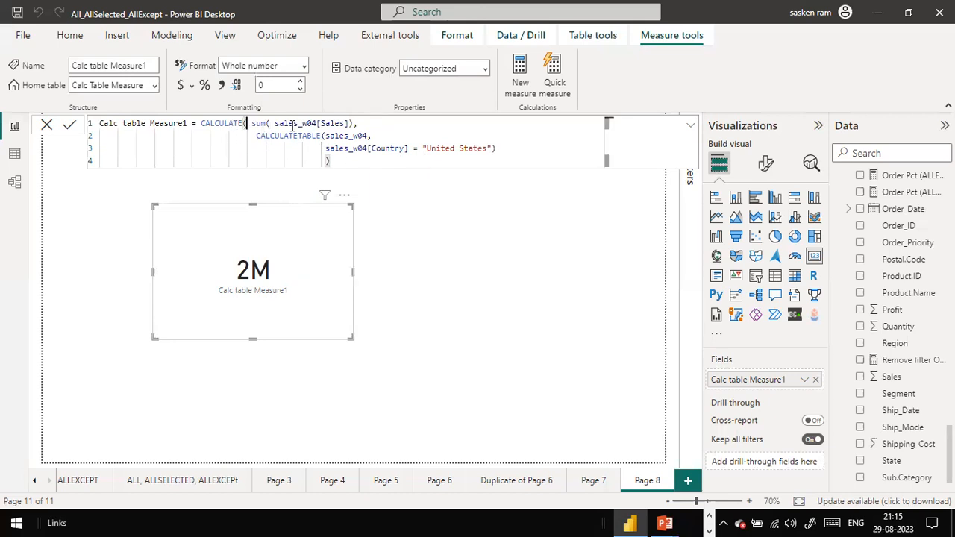
pyautogui.click(359, 126)
pyautogui.moveTo(252, 123); pyautogui.dragTo(359, 126)
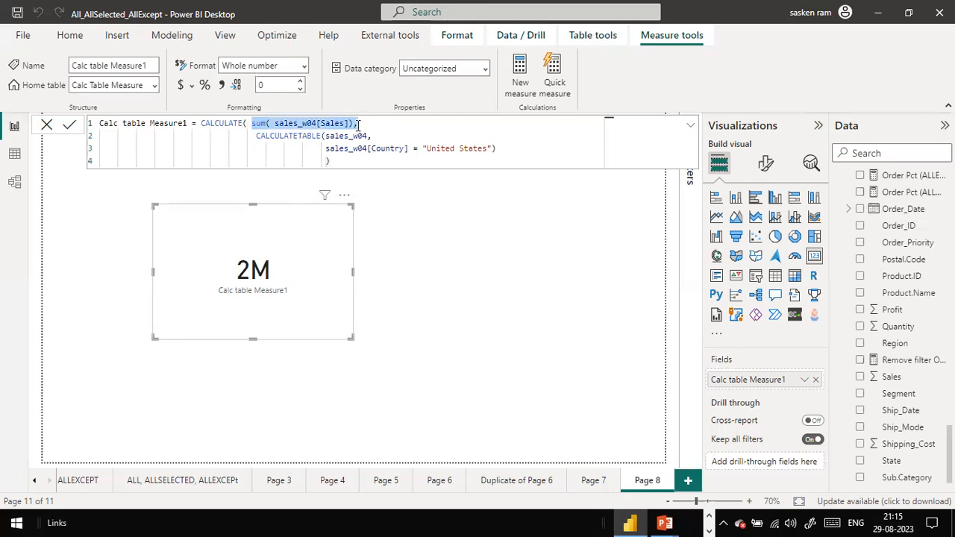
pyautogui.click(368, 127)
pyautogui.moveTo(256, 136); pyautogui.dragTo(496, 148)
pyautogui.click(350, 162)
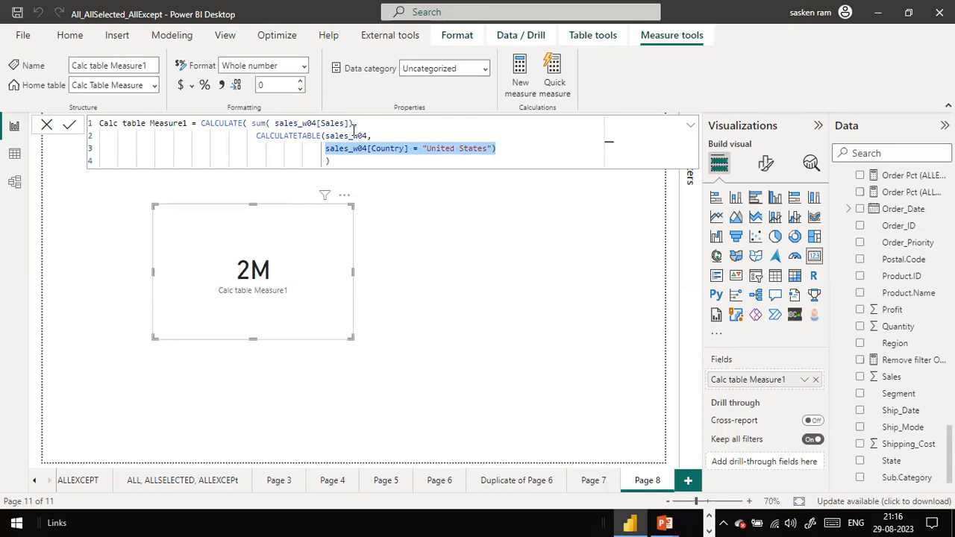
pyautogui.click(494, 160)
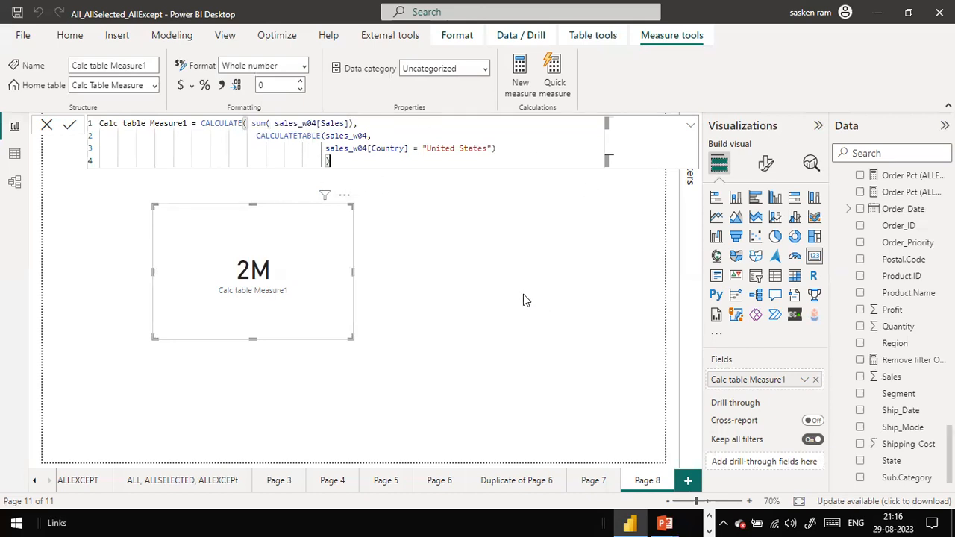
pyautogui.moveTo(385, 147); pyautogui.dragTo(504, 152)
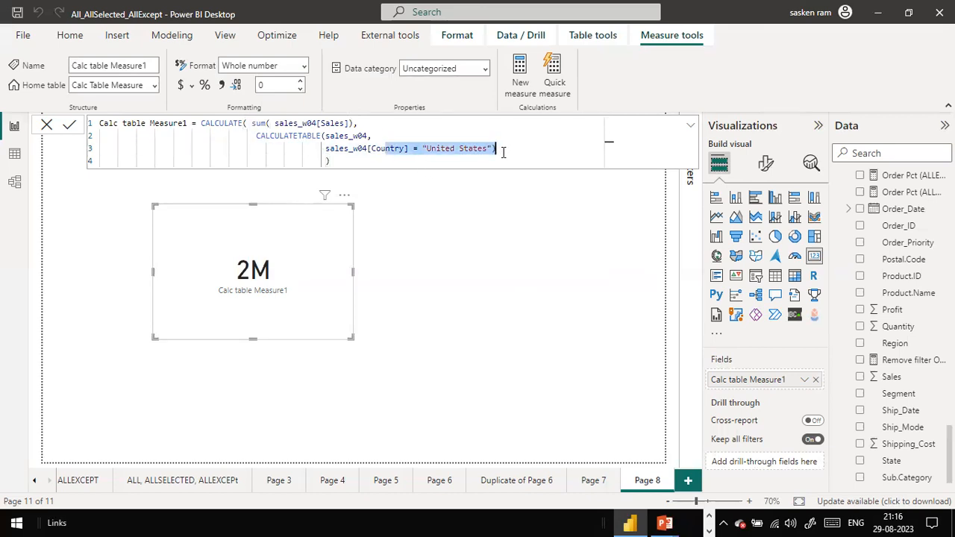
pyautogui.click(284, 153)
pyautogui.moveTo(256, 135); pyautogui.dragTo(497, 149)
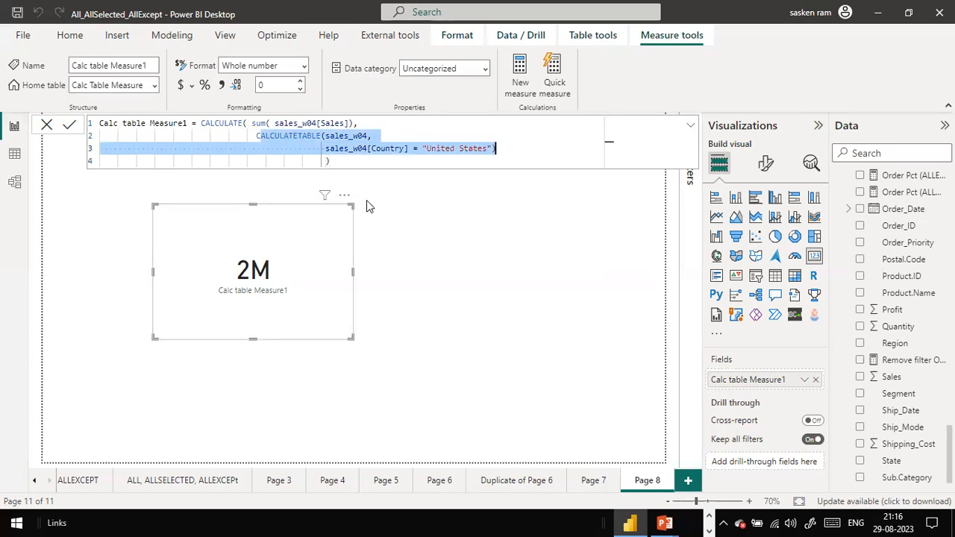
pyautogui.click(497, 149)
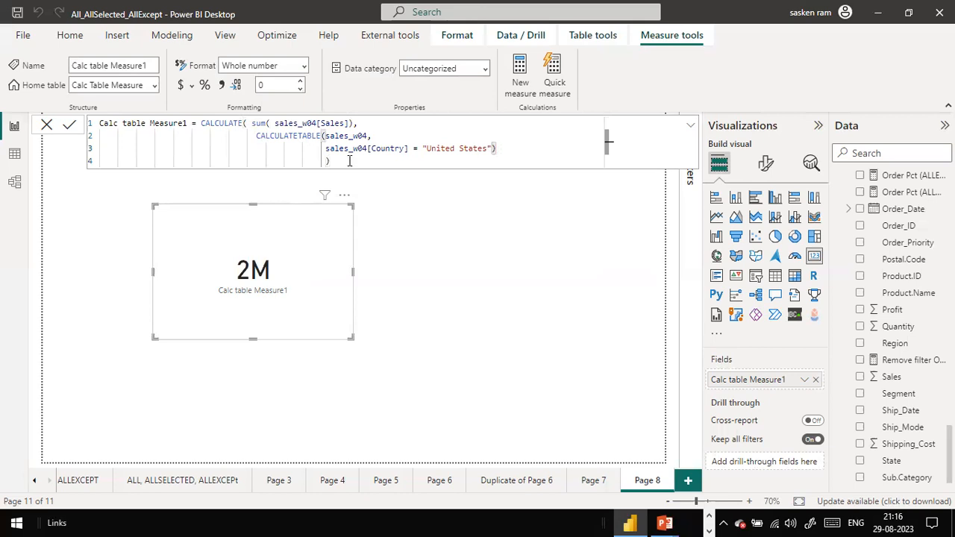
pyautogui.click(363, 123)
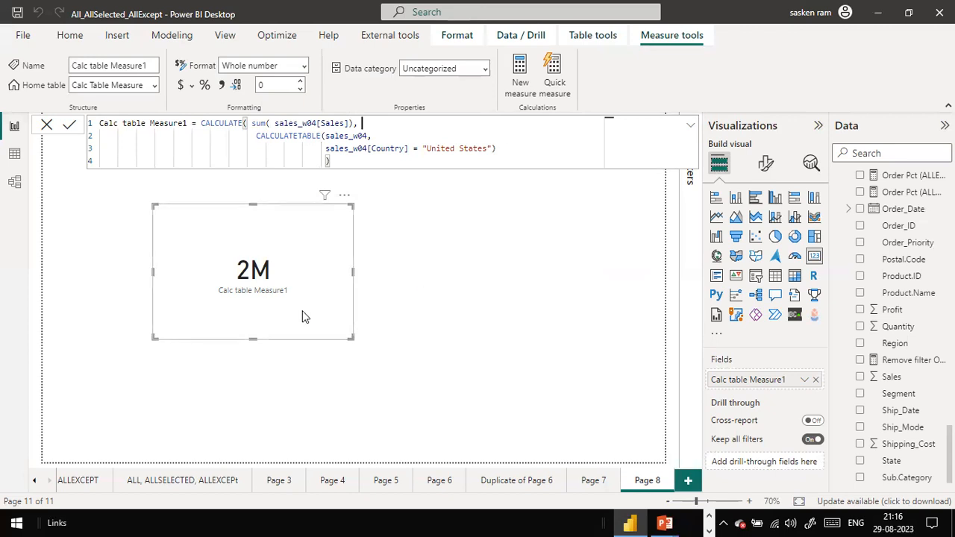
# Try an extra space between United and States in the country filter, and restore the single space.
pyautogui.click(456, 145)
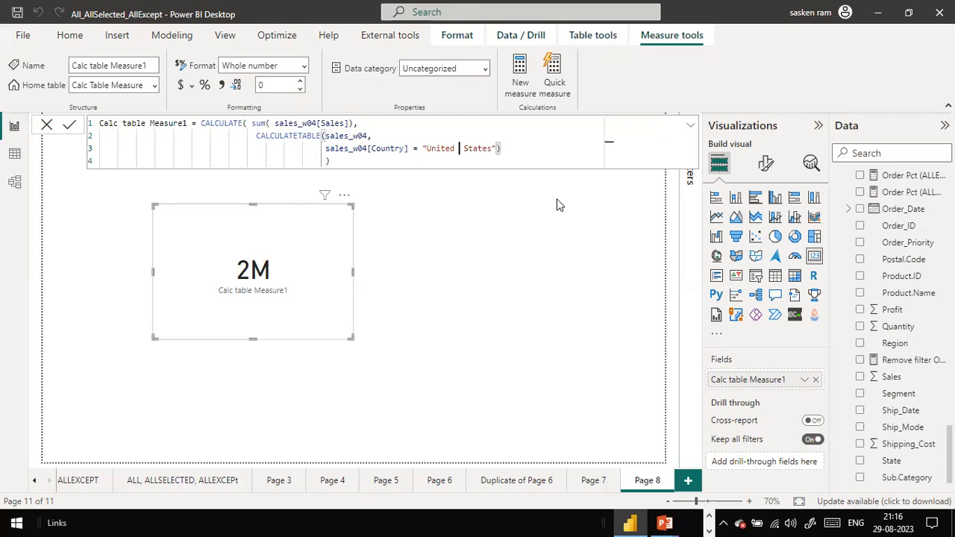
pyautogui.press('BackSpace')
pyautogui.click(451, 144)
pyautogui.press('Right')
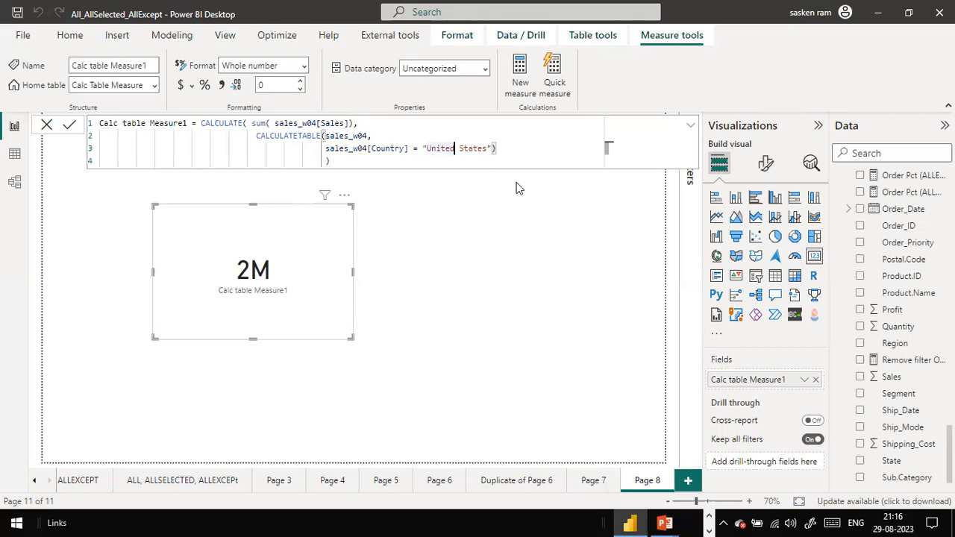
pyautogui.click(359, 163)
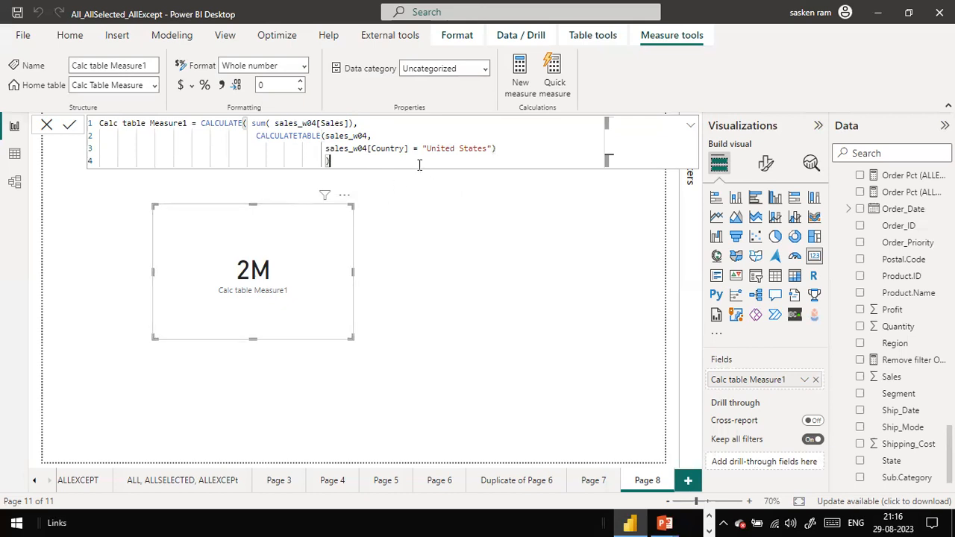
pyautogui.click(494, 149)
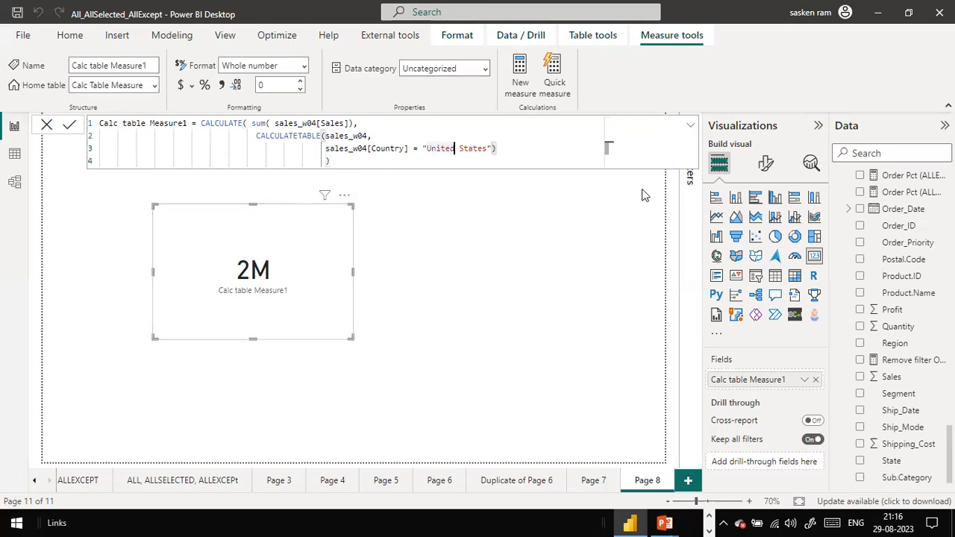
pyautogui.click(460, 148)
pyautogui.click(460, 148)
pyautogui.doubleClick(462, 147)
pyautogui.click(460, 155)
pyautogui.click(453, 147)
pyautogui.press('BackSpace')
pyautogui.click(378, 165)
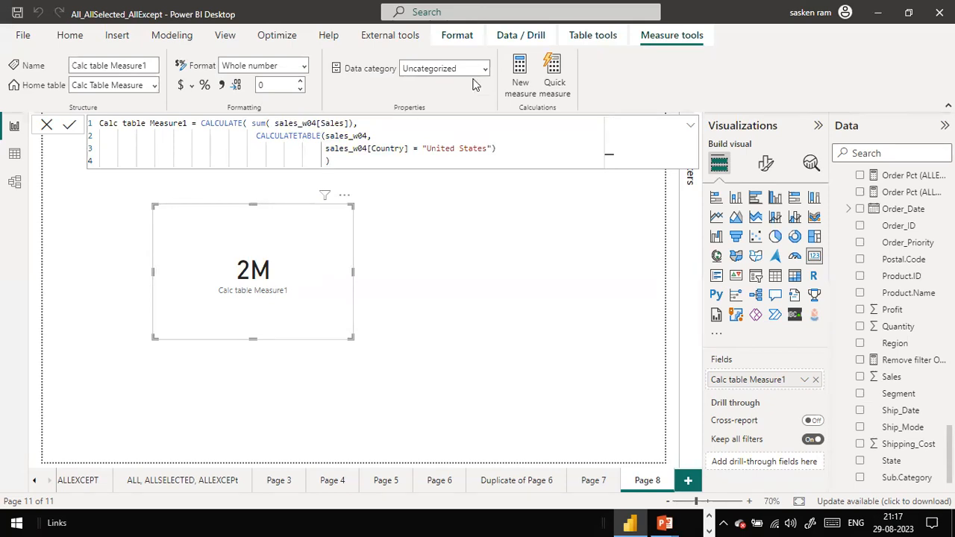
# Shrink the Calc table Measure1 card and reposition it lower on the report page.
pyautogui.moveTo(352, 338); pyautogui.dragTo(224, 239)
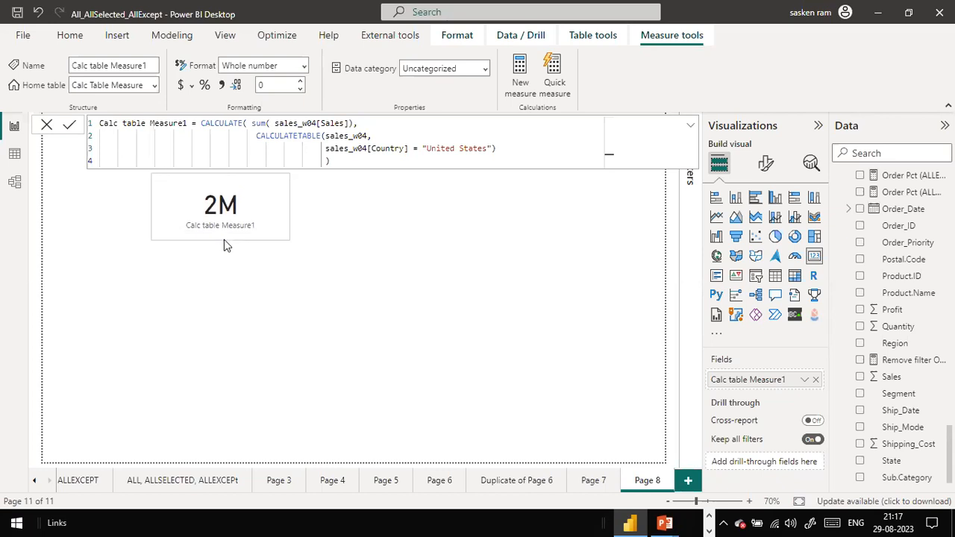
pyautogui.click(321, 285)
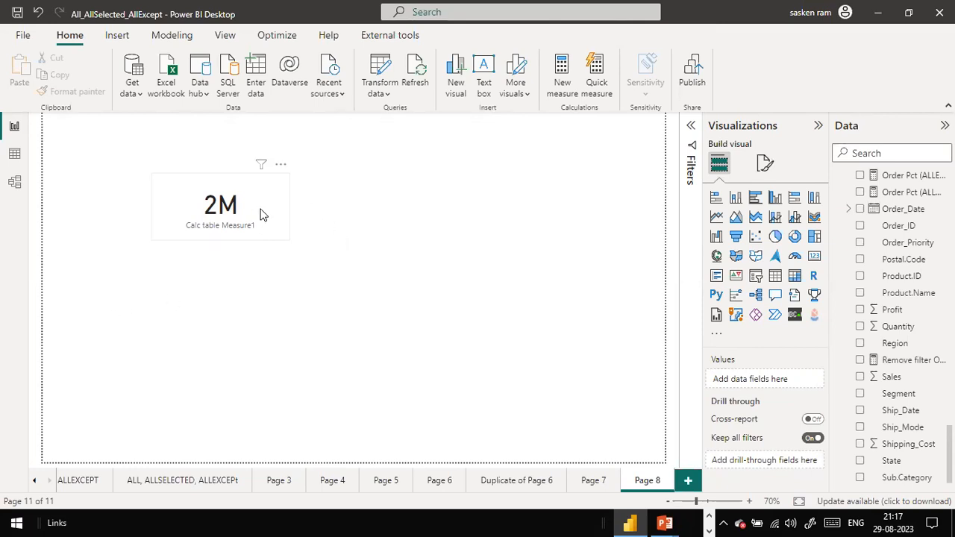
pyautogui.moveTo(257, 220); pyautogui.dragTo(253, 267)
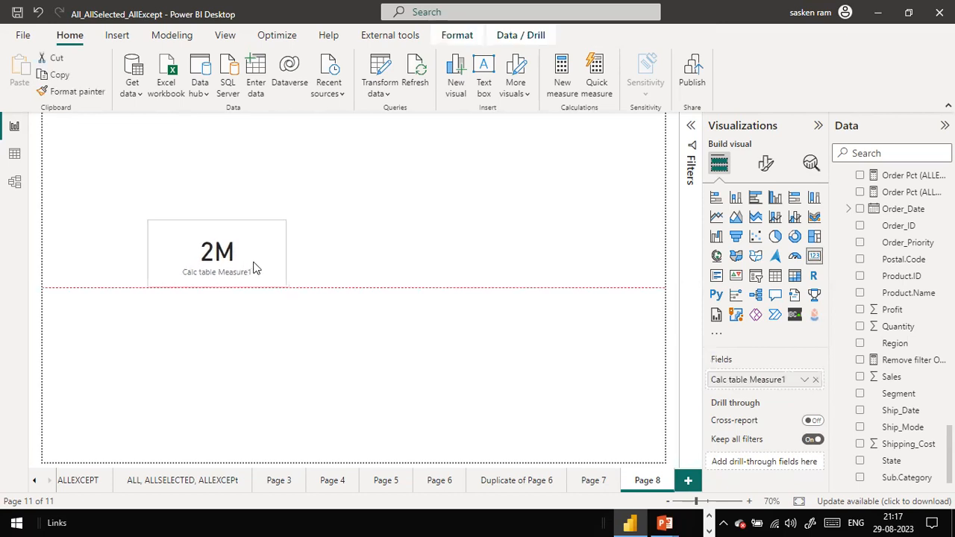
pyautogui.click(650, 216)
pyautogui.scroll(10, 864, 263)
pyautogui.scroll(20, 864, 263)
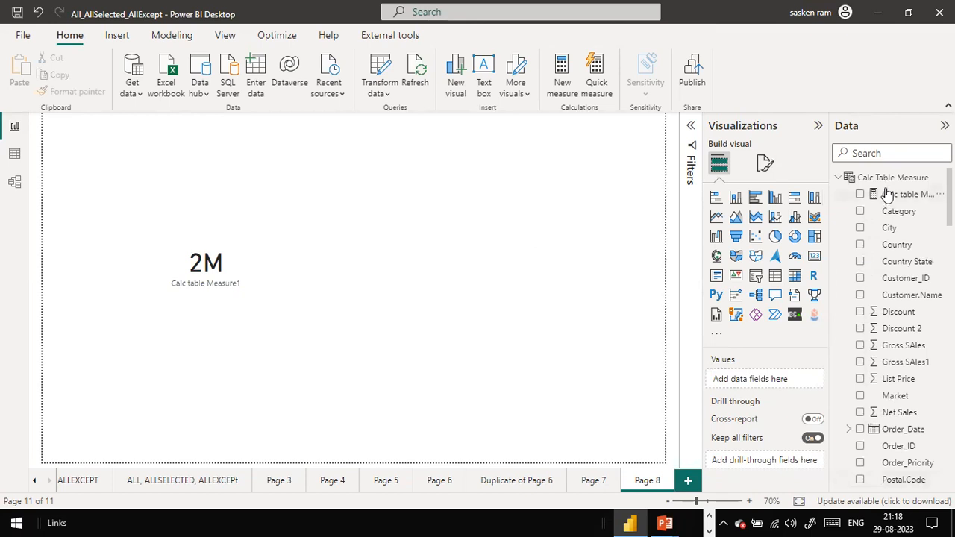
# Switch to the PowerPoint slide show and advance to the points on what CALCULATE and CALCULATETABLE return.
pyautogui.hotkey('alt', 'Tab')
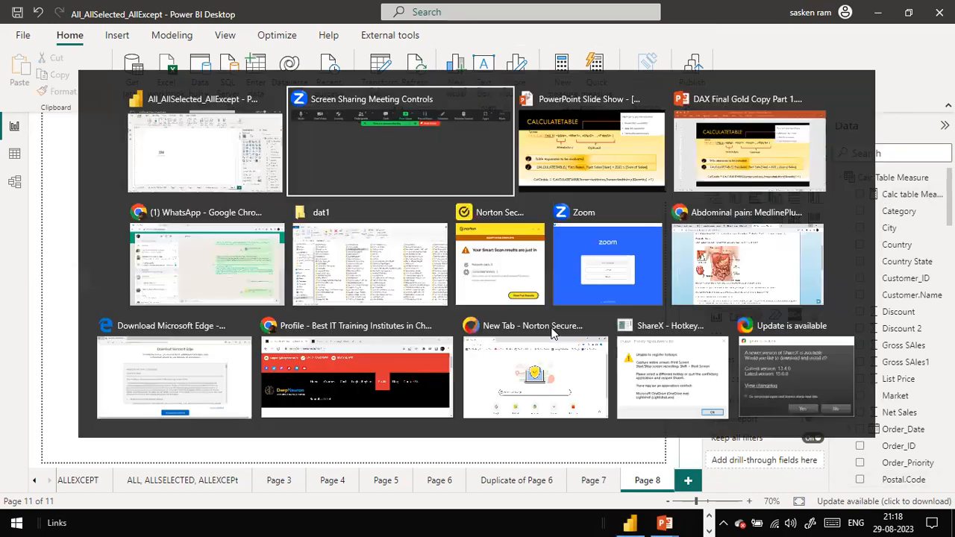
pyautogui.press('Right')
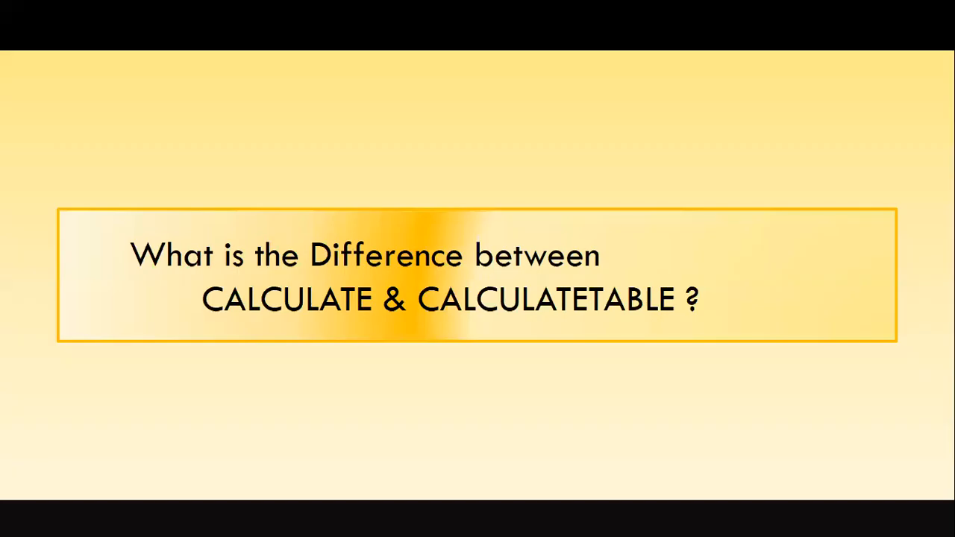
pyautogui.press('Right')
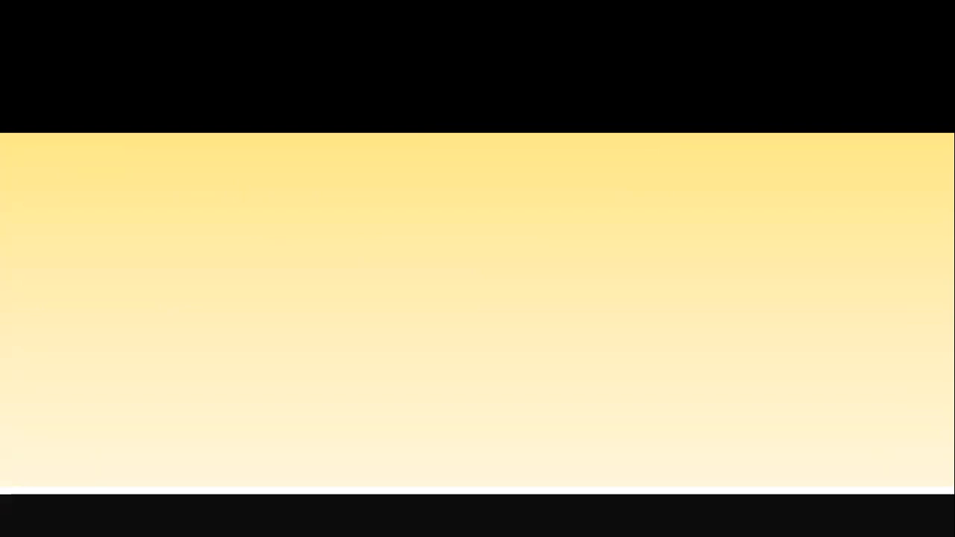
pyautogui.click(377, 377)
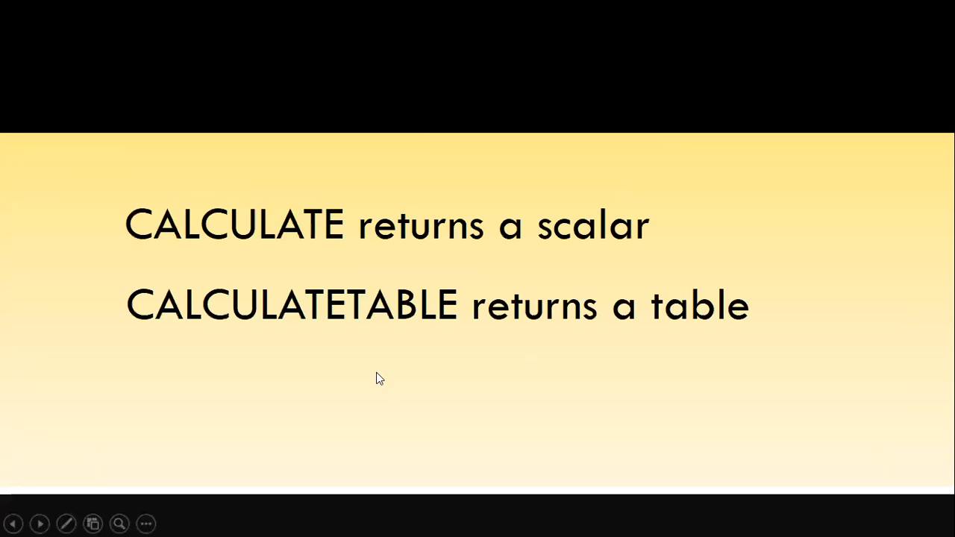
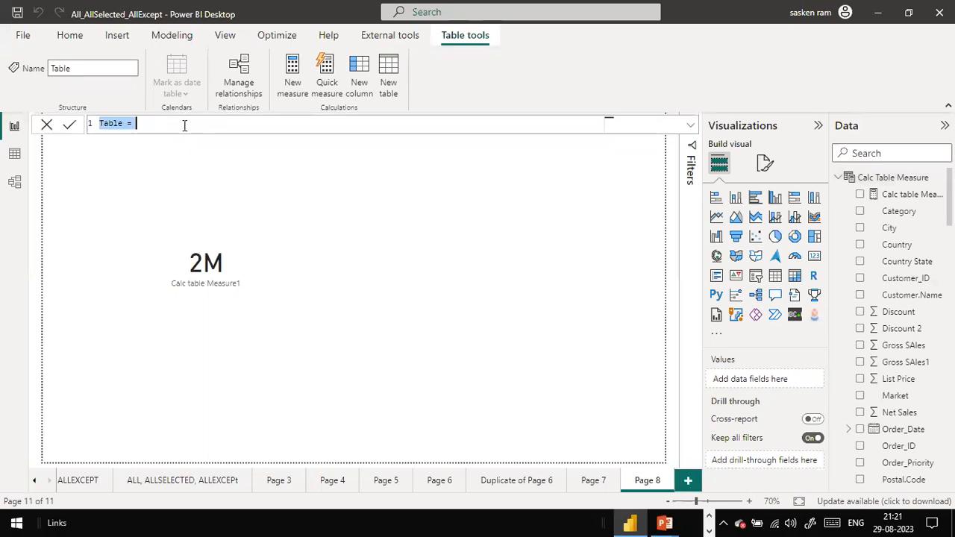
# Enter the new table's formula as CALCULATETABLE(sales_w04, sales_w04[Country] = "United States") and name the table Filter Calc Table.
pyautogui.write('Calc Table Measure = CALCULATETABLE(sales_w04, sales_w04[Country] = "United States")')
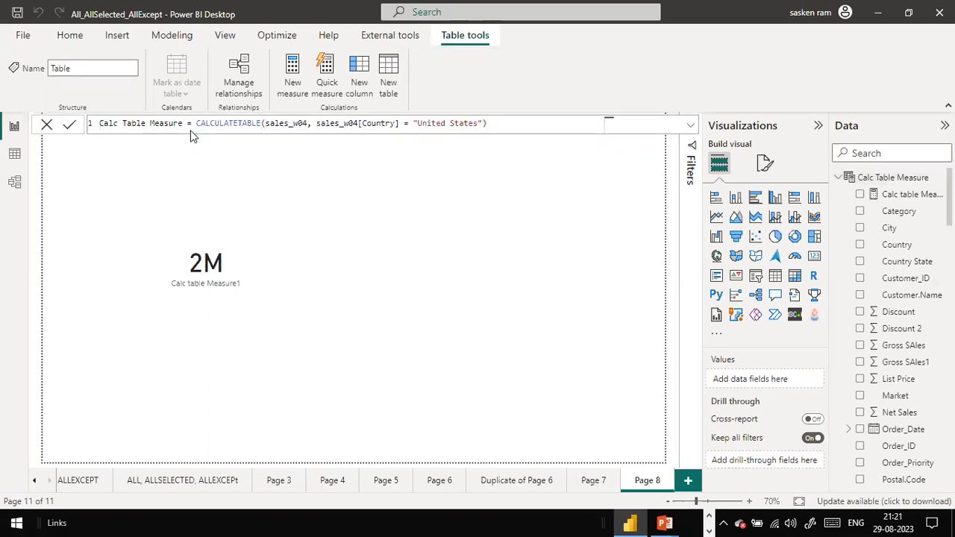
pyautogui.press('Return')
pyautogui.doubleClick(172, 124)
pyautogui.press('Home')
pyautogui.write('Filter')
pyautogui.hotkey('ctrl', 'Right')
pyautogui.hotkey('ctrl', 'Right')
pyautogui.hotkey('ctrl', 'shift', 'Right')
pyautogui.press('BackSpace')
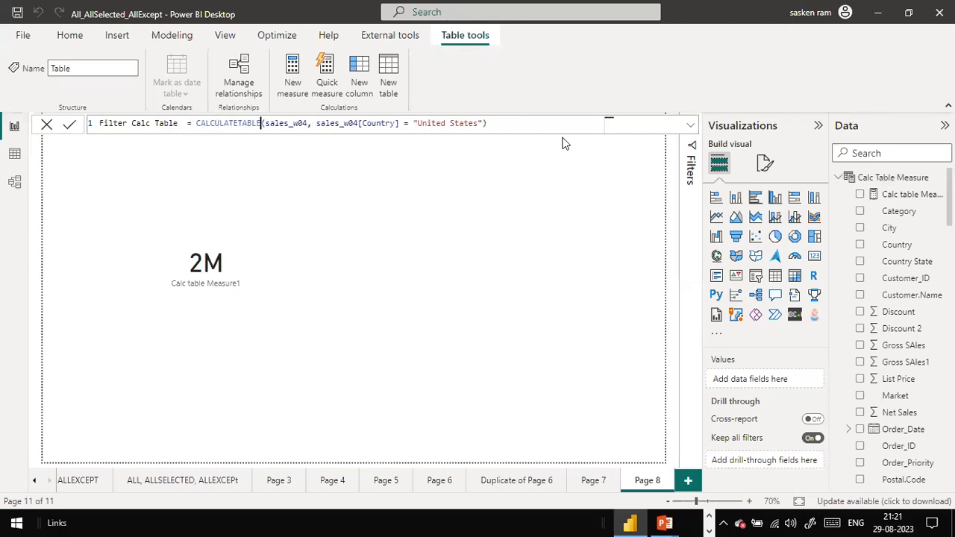
# Replace CALCULATETABLE with FILTER in the Filter Calc Table formula, commit it and switch to the data view.
pyautogui.hotkey('ctrl', 'shift', 'Left')
pyautogui.write('FILTER')
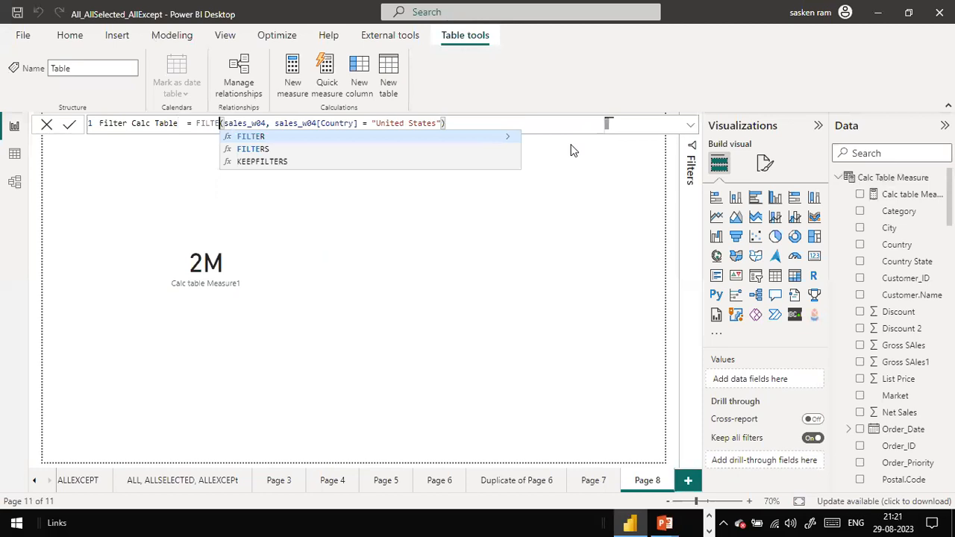
pyautogui.press('BackSpace')
pyautogui.press('Escape')
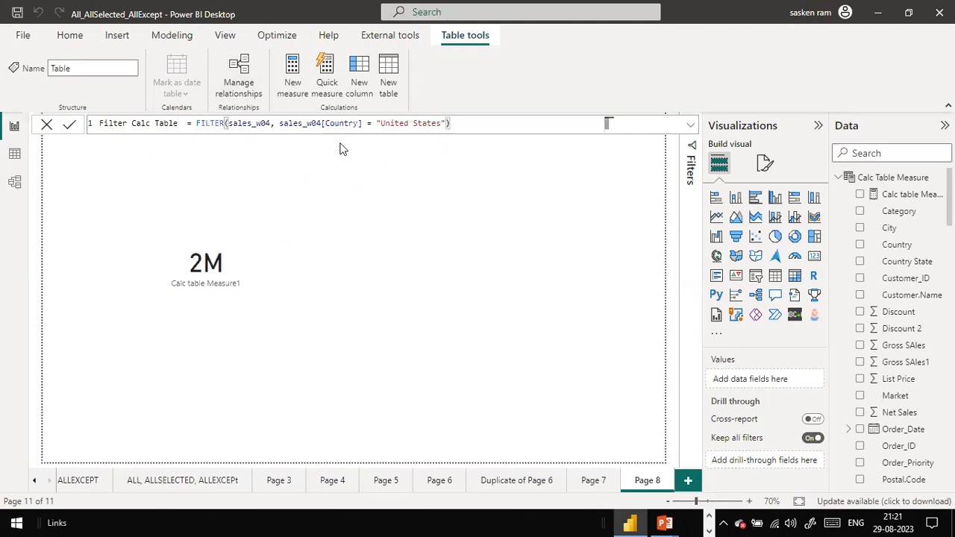
pyautogui.click(481, 130)
pyautogui.press('Return')
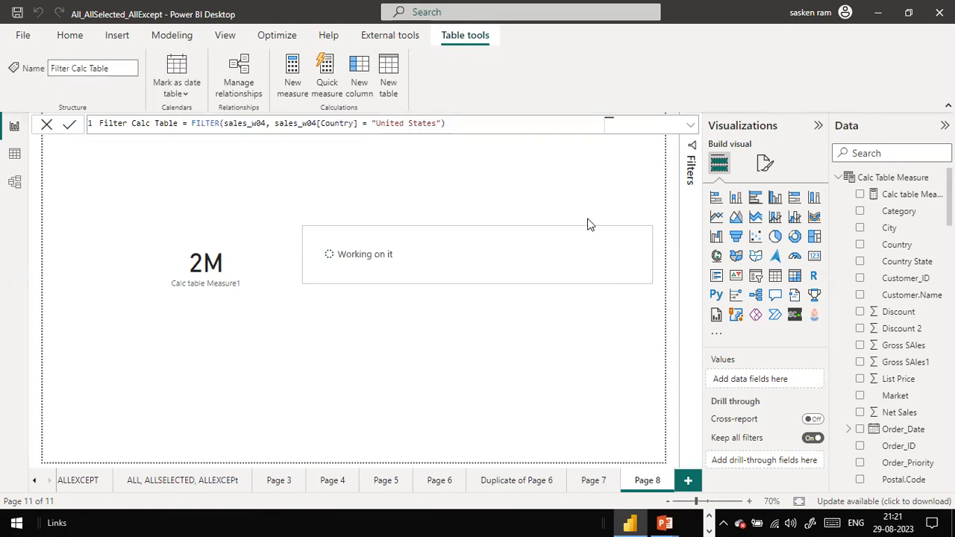
pyautogui.click(14, 156)
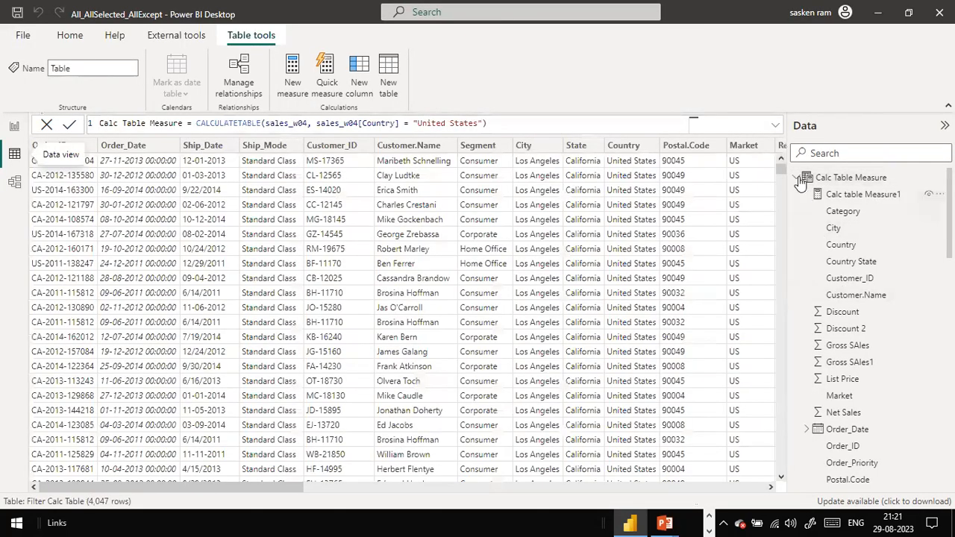
# Collapse the Calc Table Measure and DimDate field lists, display the Filter Calc Table rows and inspect the Country column.
pyautogui.click(798, 179)
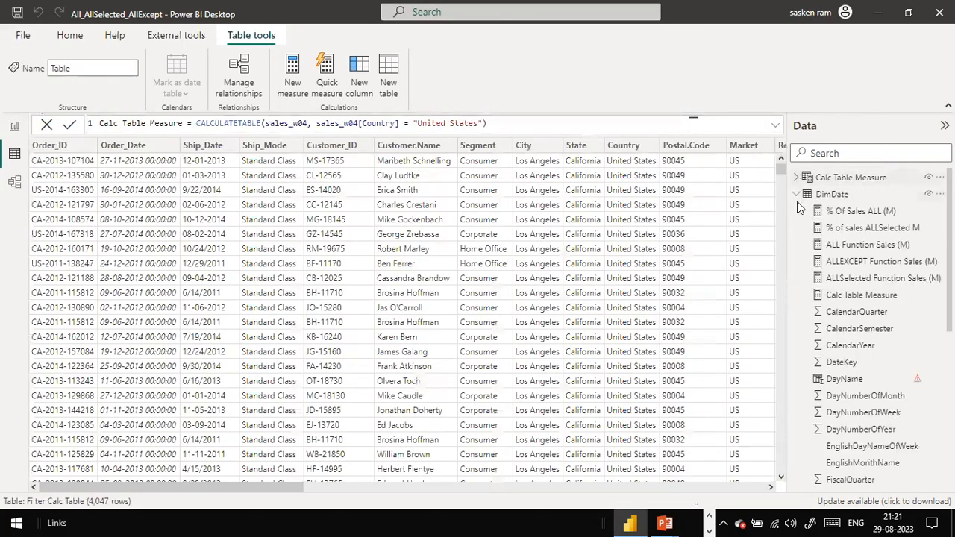
pyautogui.click(798, 196)
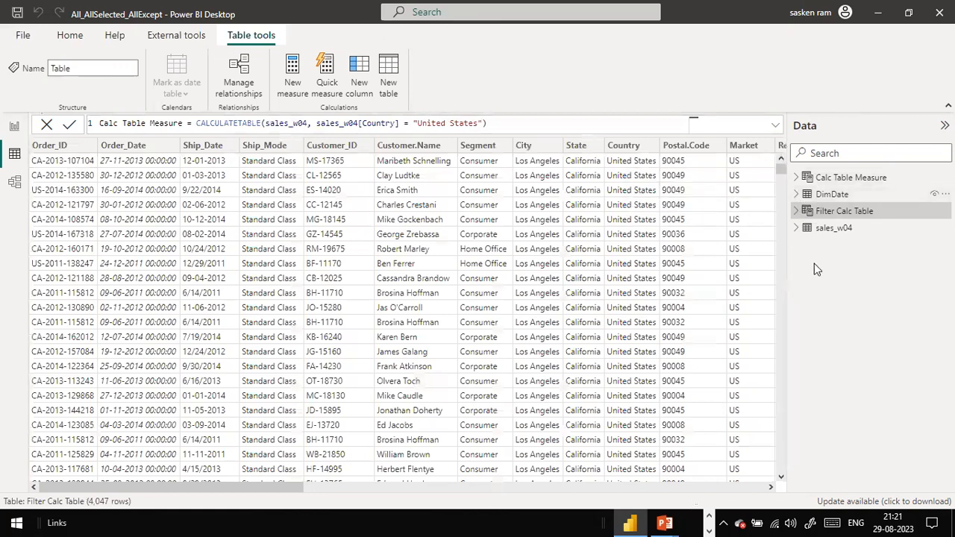
pyautogui.click(839, 216)
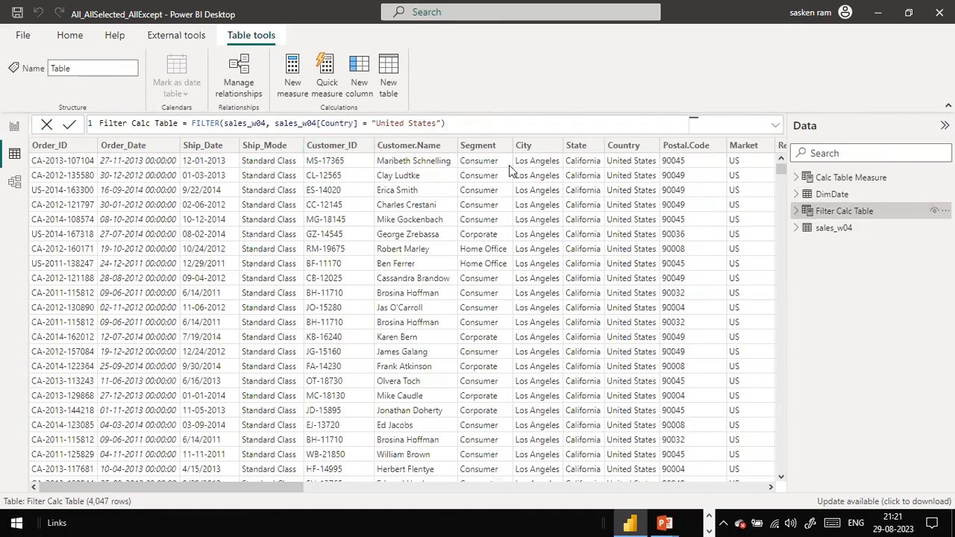
pyautogui.click(622, 149)
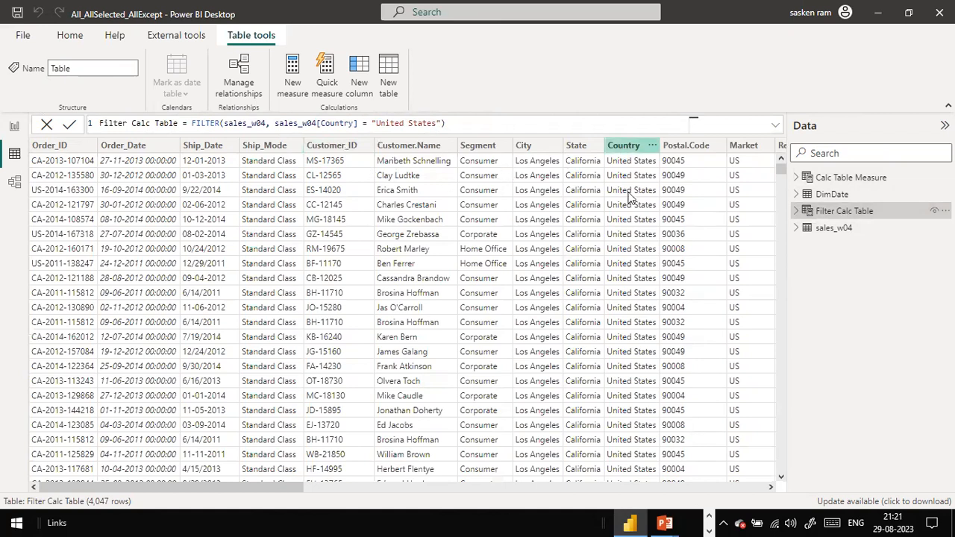
# Return to the report view and create a new measure containing a copy of the Calc table Measure1 formula.
pyautogui.click(16, 130)
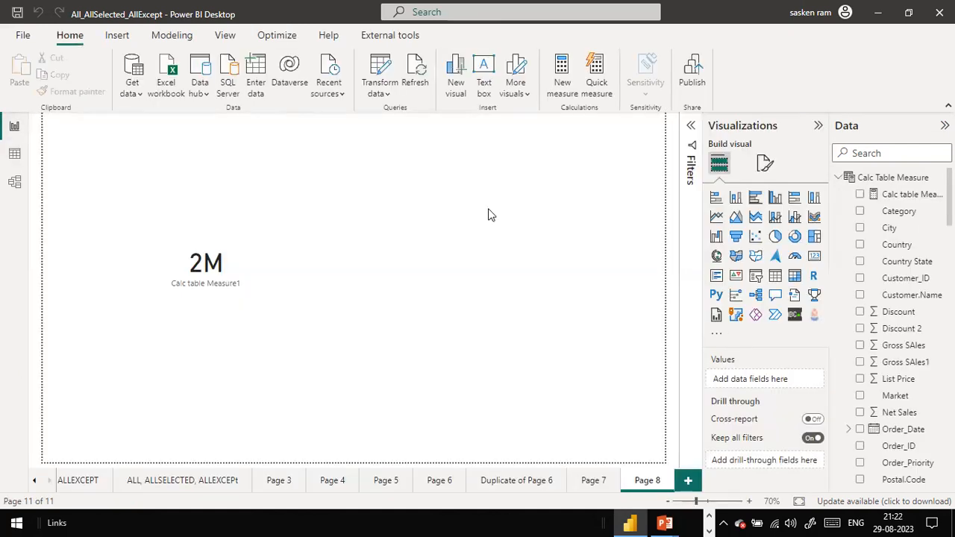
pyautogui.click(269, 250)
pyautogui.click(882, 198)
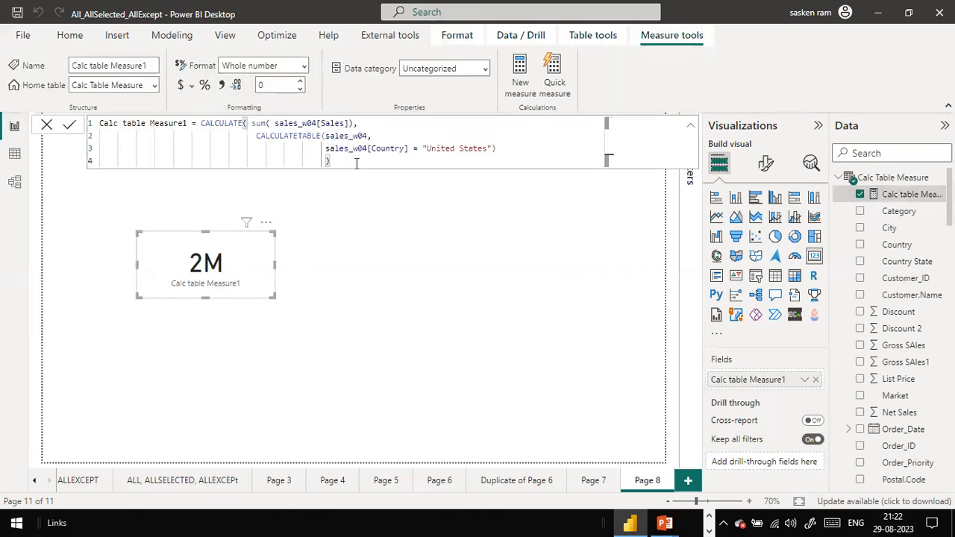
pyautogui.hotkey('ctrl', 'a')
pyautogui.hotkey('ctrl', 'c')
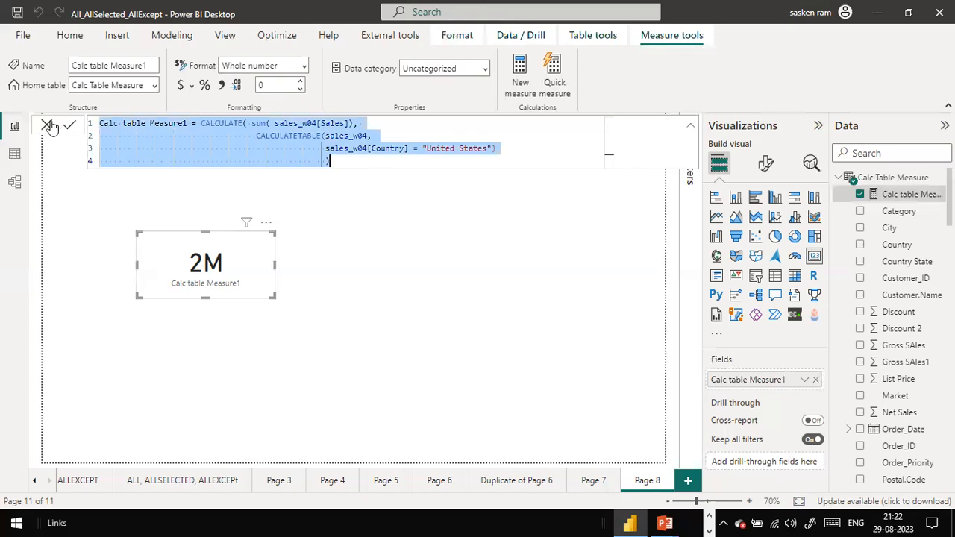
pyautogui.click(415, 223)
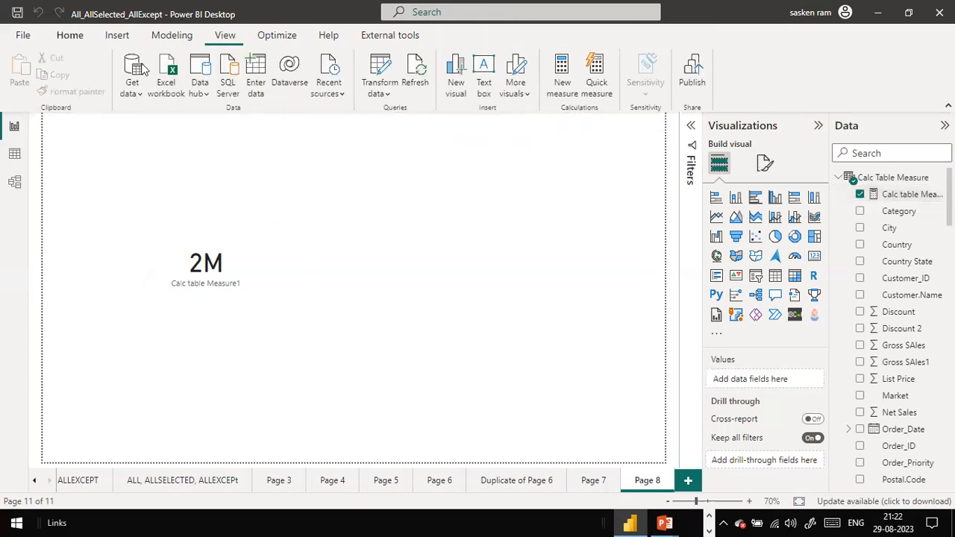
pyautogui.click(172, 37)
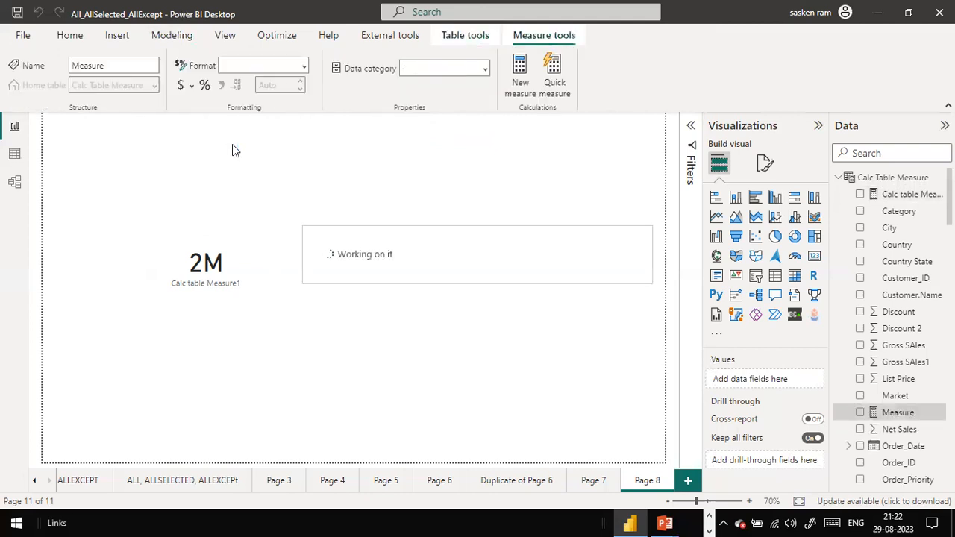
pyautogui.hotkey('ctrl', 'a')
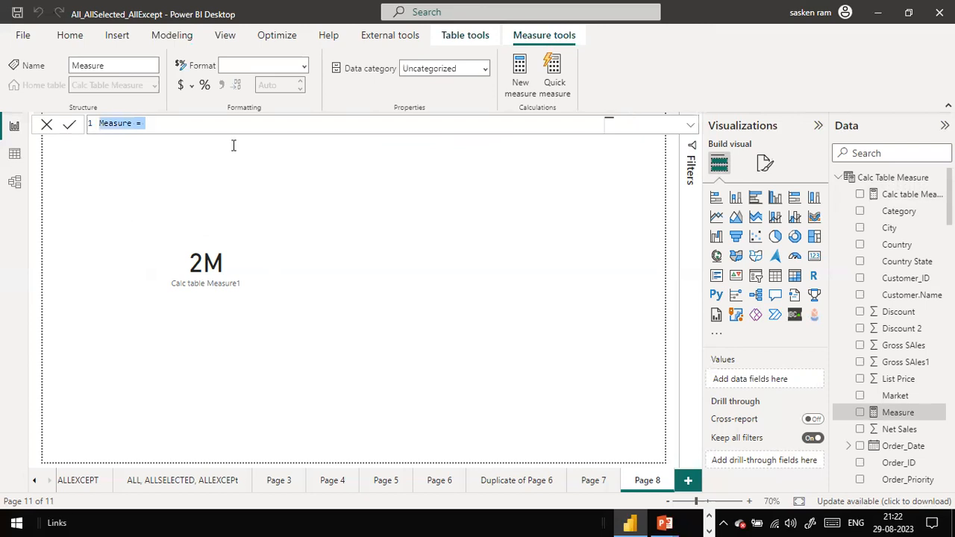
pyautogui.hotkey('ctrl', 'v')
# Rename the copied measure in its formula to Filter table Measure.
pyautogui.moveTo(120, 122); pyautogui.dragTo(12, 42)
pyautogui.write('Filter')
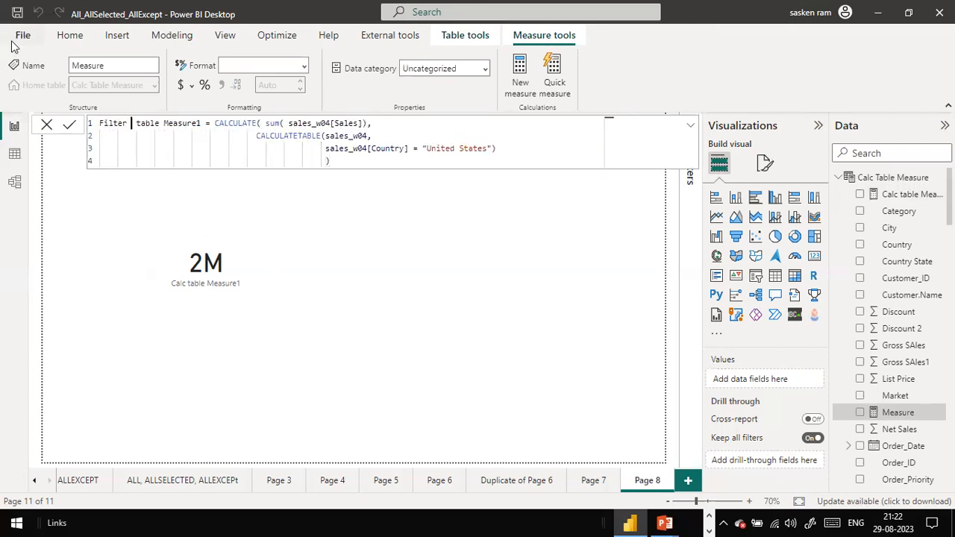
pyautogui.press('BackSpace')
pyautogui.hotkey('ctrl', 'Right')
pyautogui.press('BackSpace')
# Replace CALCULATETABLE with FILTER in the measure's formula, keeping sales_w04 as the table argument.
pyautogui.hotkey('ctrl', 'Right')
pyautogui.hotkey('ctrl', 'Right')
pyautogui.press('Down')
pyautogui.hotkey('ctrl', 'shift', 'Right')
pyautogui.write('FILTER')
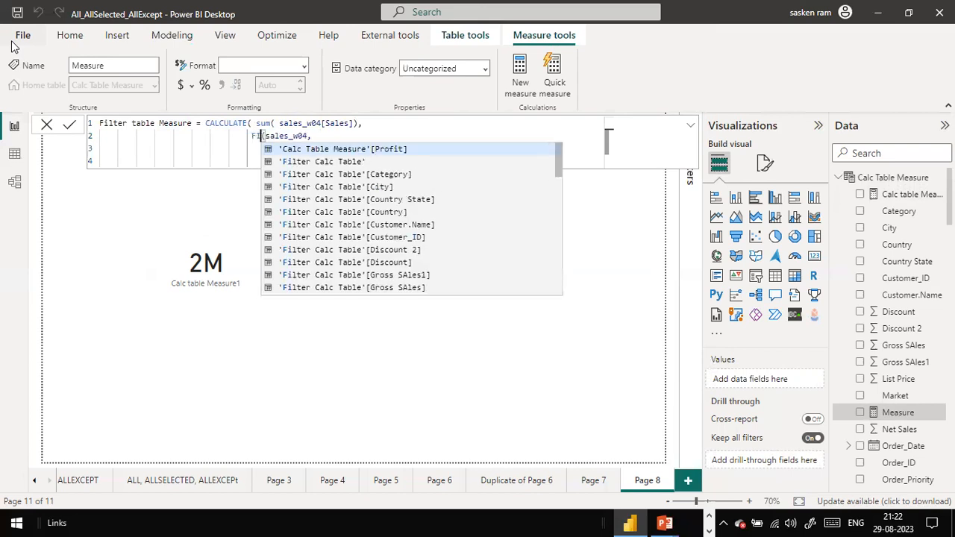
pyautogui.press('Escape')
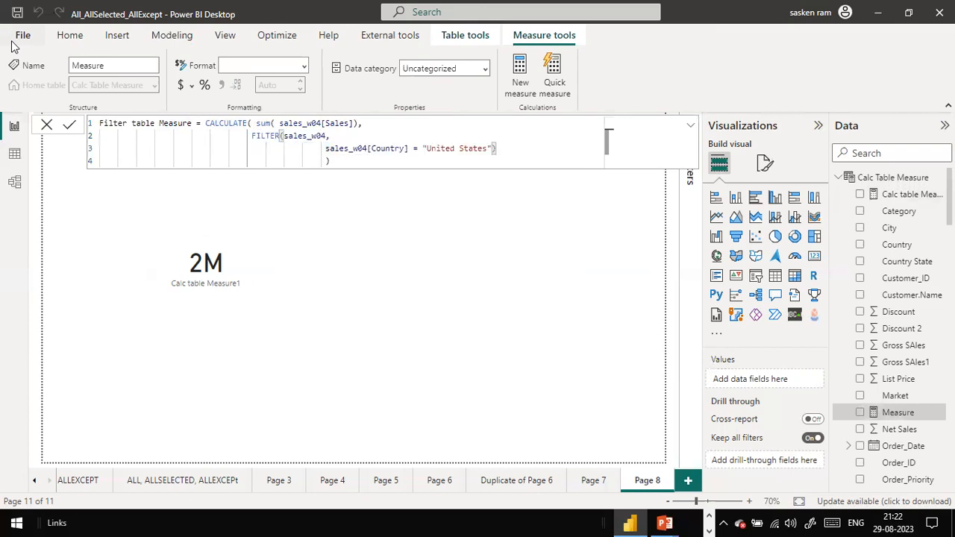
pyautogui.doubleClick(287, 136)
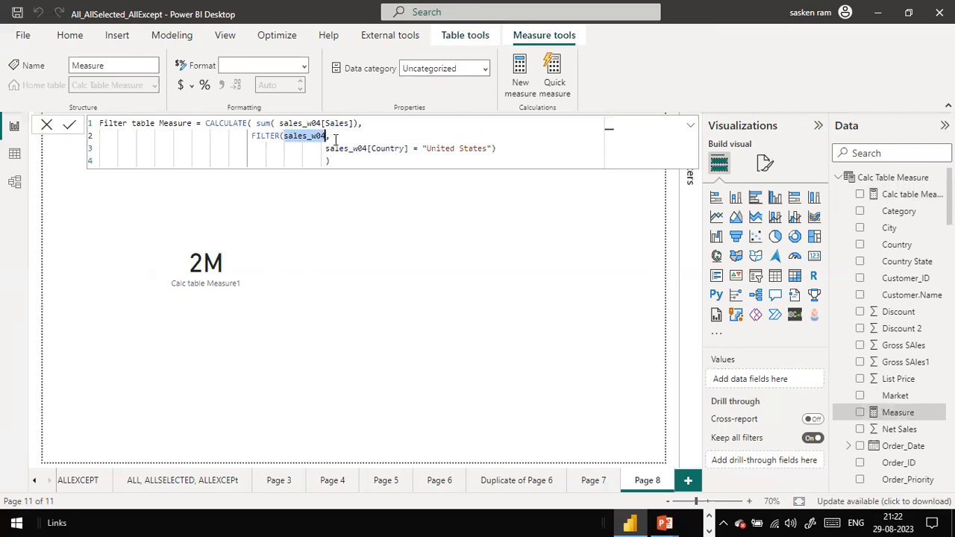
pyautogui.click(366, 162)
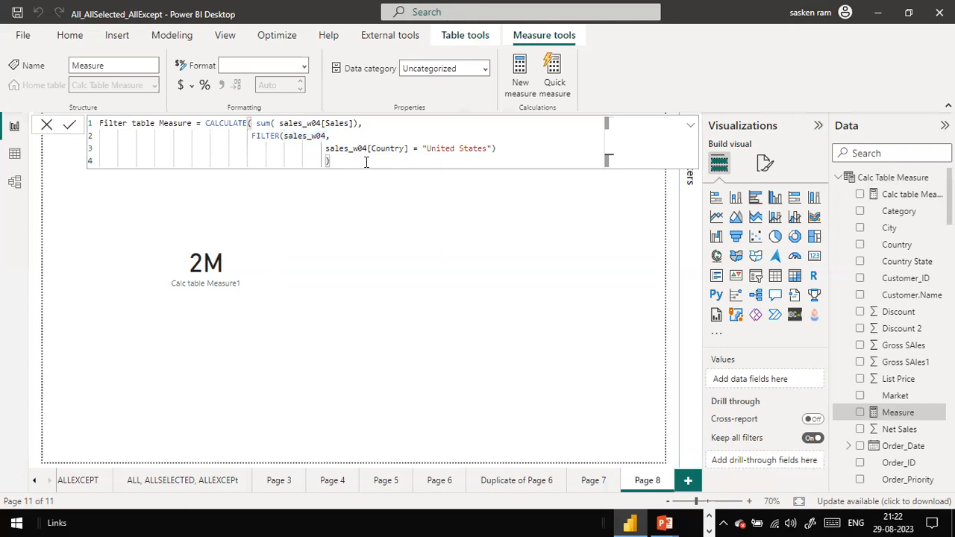
# Reduce the indentation of the sales_w04[Country] = "United States" line so it aligns with FILTER's first argument.
pyautogui.click(327, 149)
pyautogui.press('Left')
pyautogui.press('BackSpace')
pyautogui.press('BackSpace')
pyautogui.press('BackSpace')
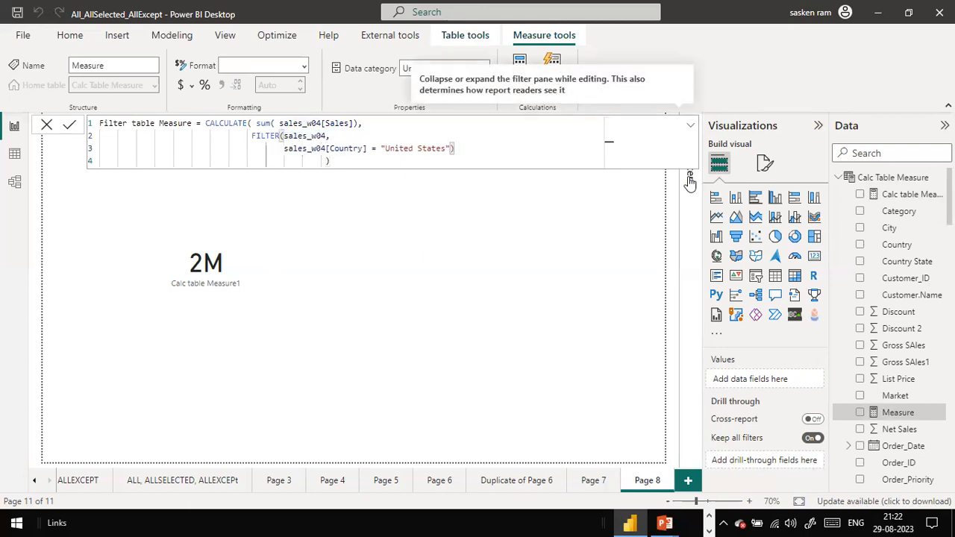
# Align the closing parenthesis under the CALCULATE opening bracket and commit the Filter table Measure formula.
pyautogui.click(306, 161)
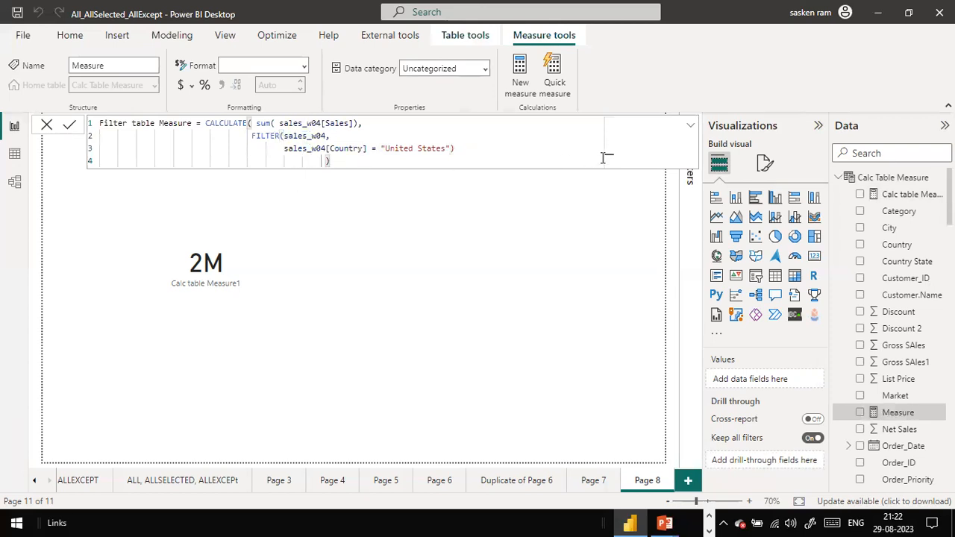
pyautogui.press('BackSpace')
pyautogui.press('BackSpace')
pyautogui.press('BackSpace')
pyautogui.press('BackSpace')
pyautogui.moveTo(253, 160); pyautogui.dragTo(243, 160)
pyautogui.click(252, 161)
pyautogui.click(519, 144)
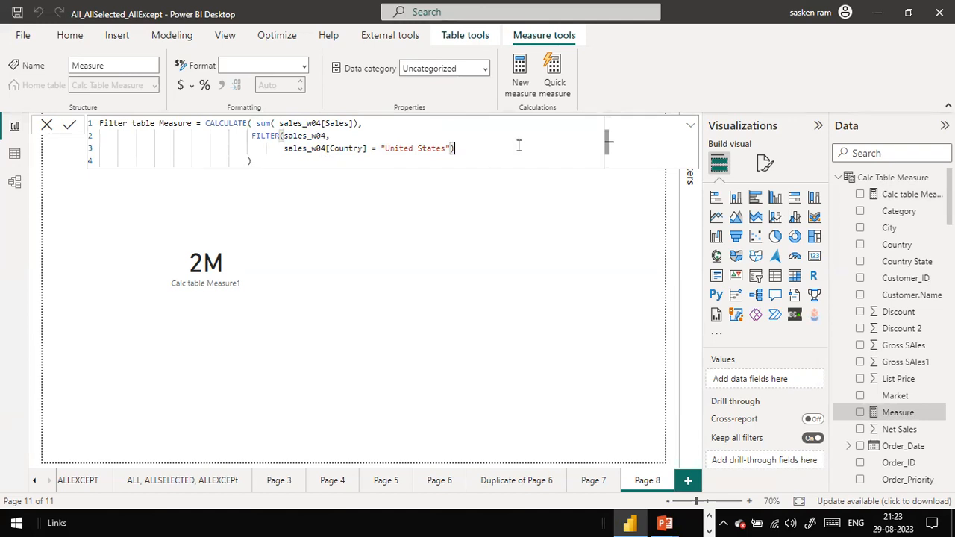
pyautogui.click(358, 162)
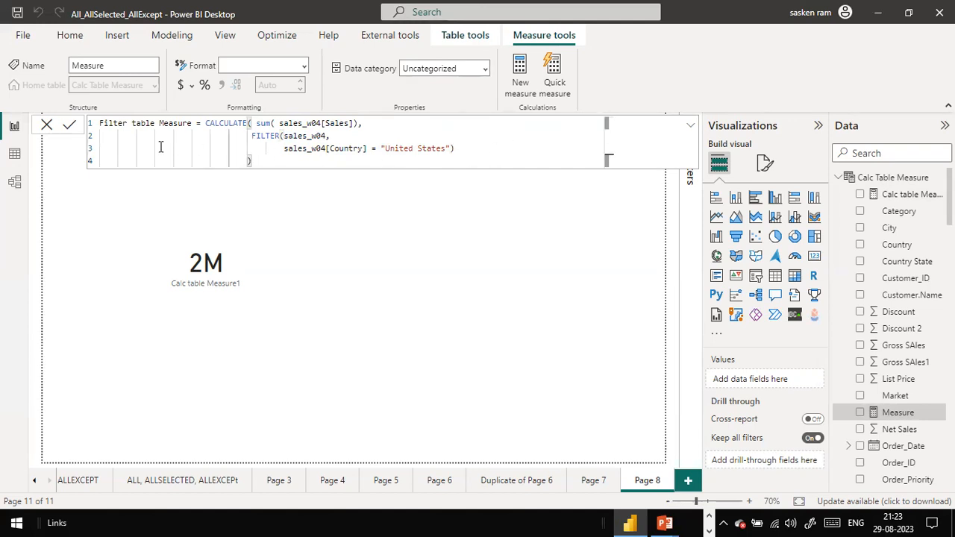
pyautogui.click(69, 127)
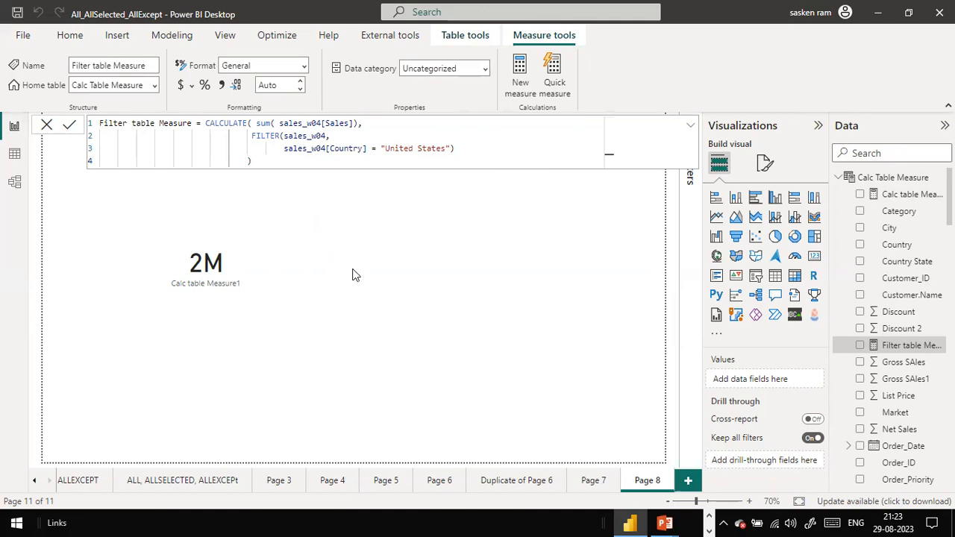
# Add a card visual beside the Calc table Measure1 card and fill it with Filter table Measure.
pyautogui.click(814, 259)
pyautogui.moveTo(207, 324); pyautogui.dragTo(427, 283)
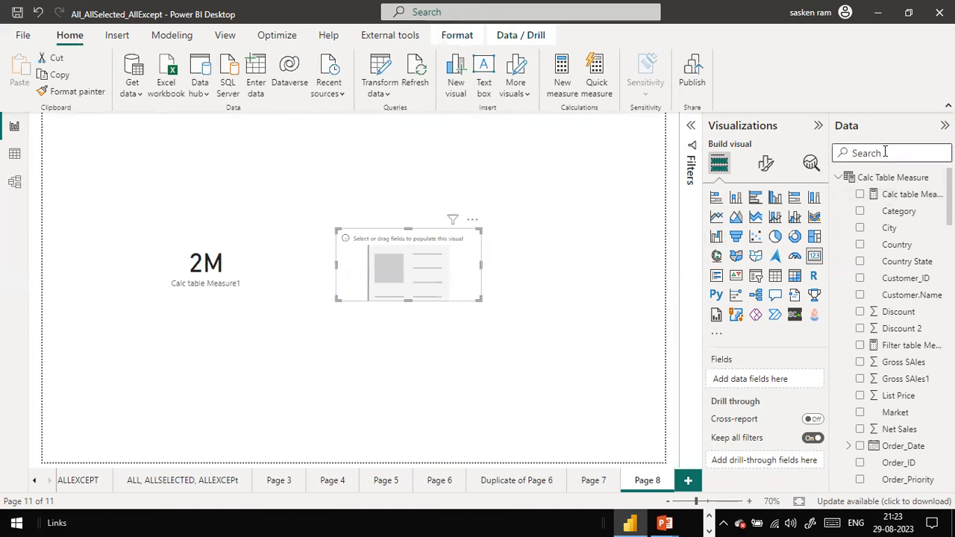
pyautogui.write('filter')
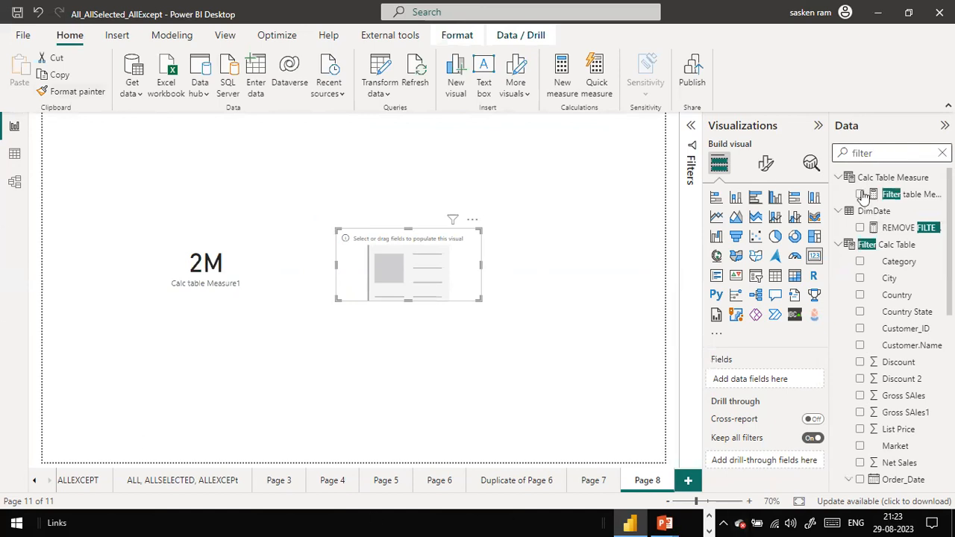
pyautogui.moveTo(924, 198); pyautogui.dragTo(411, 285)
# Set the callout value of the Calc table Measure1 card to 2 decimal places.
pyautogui.click(166, 271)
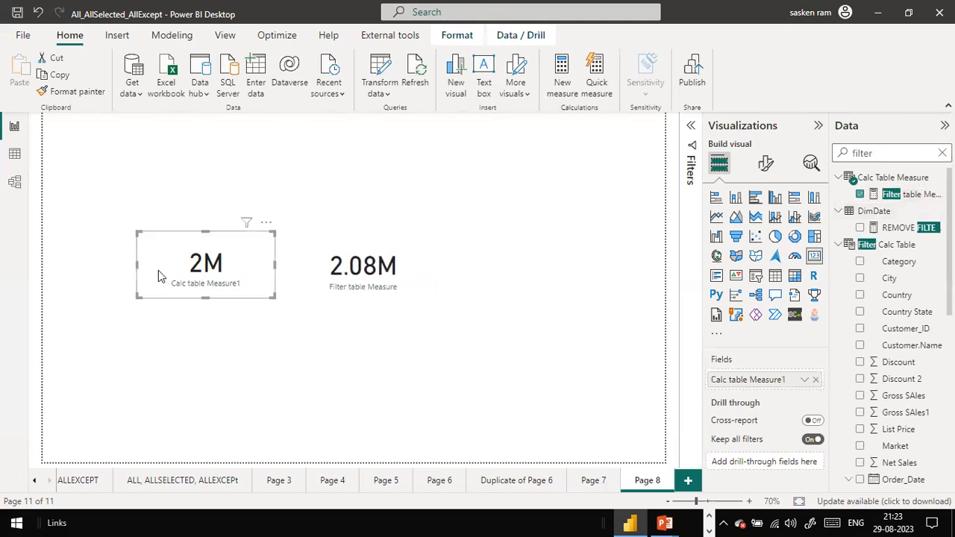
pyautogui.click(422, 266)
pyautogui.click(260, 274)
pyautogui.click(767, 164)
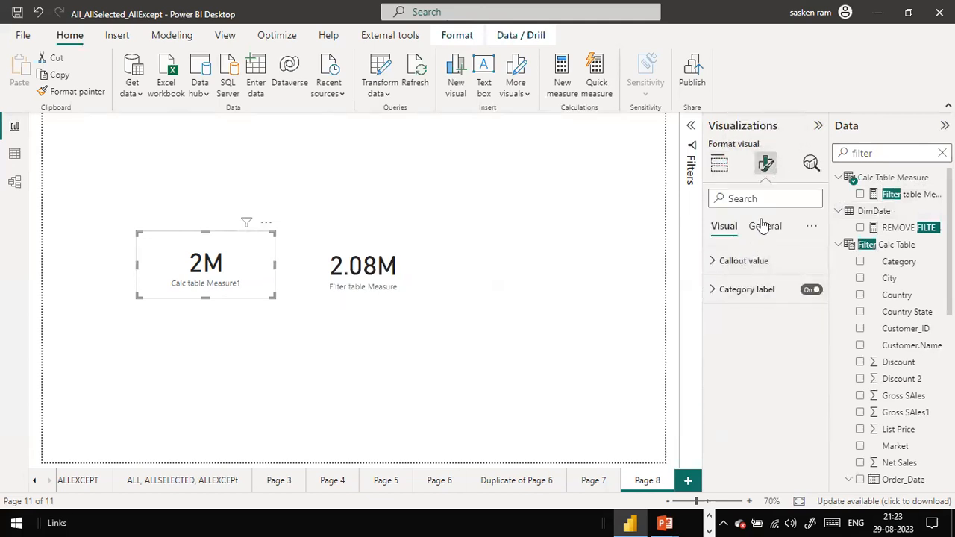
pyautogui.click(717, 261)
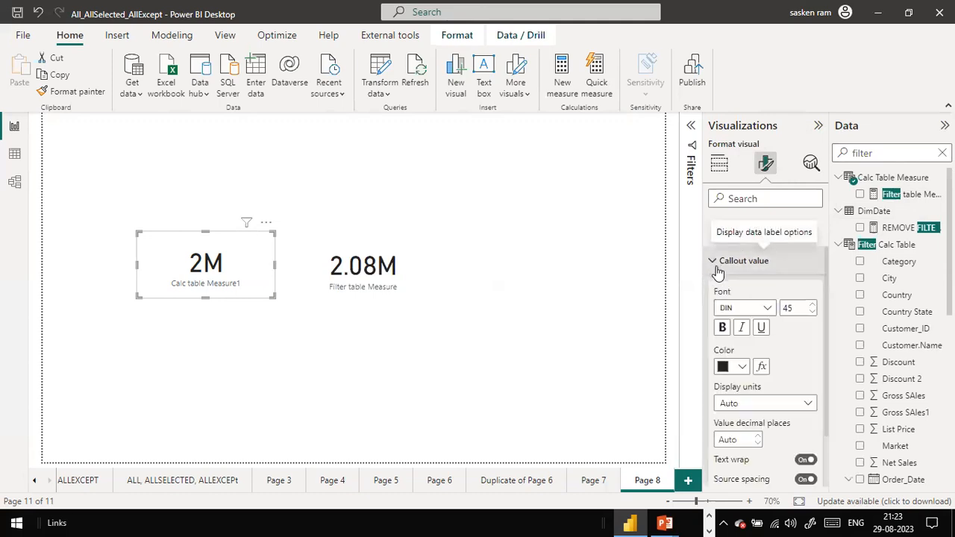
pyautogui.scroll(-2, 721, 273)
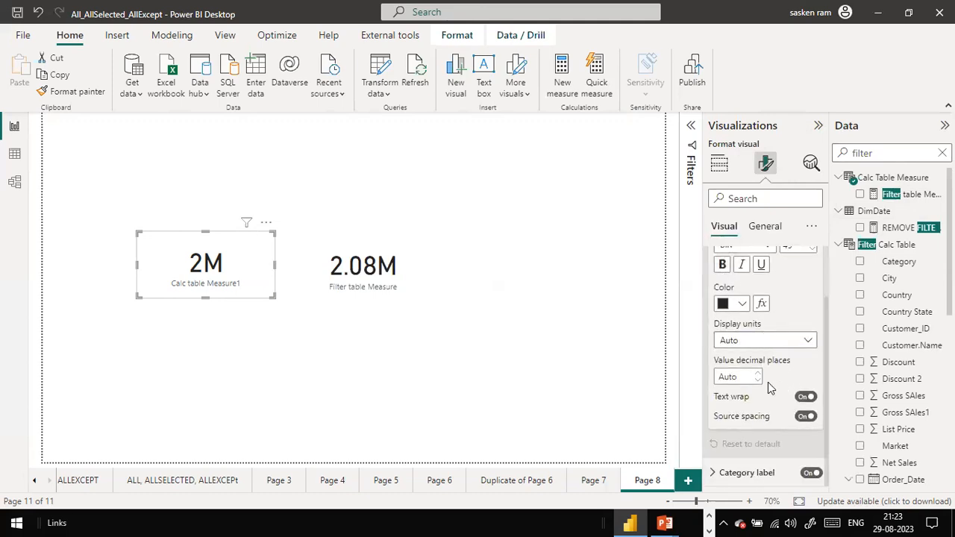
pyautogui.click(759, 374)
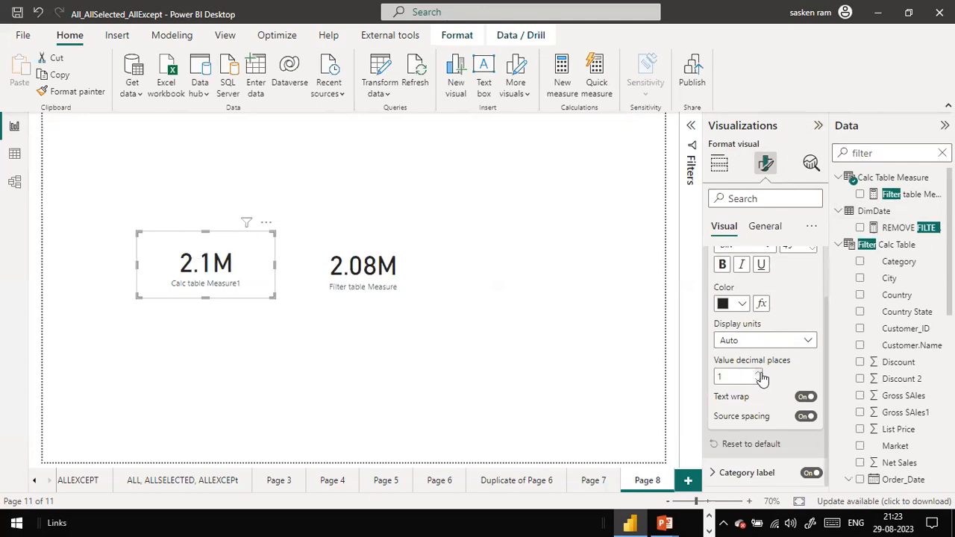
pyautogui.click(759, 374)
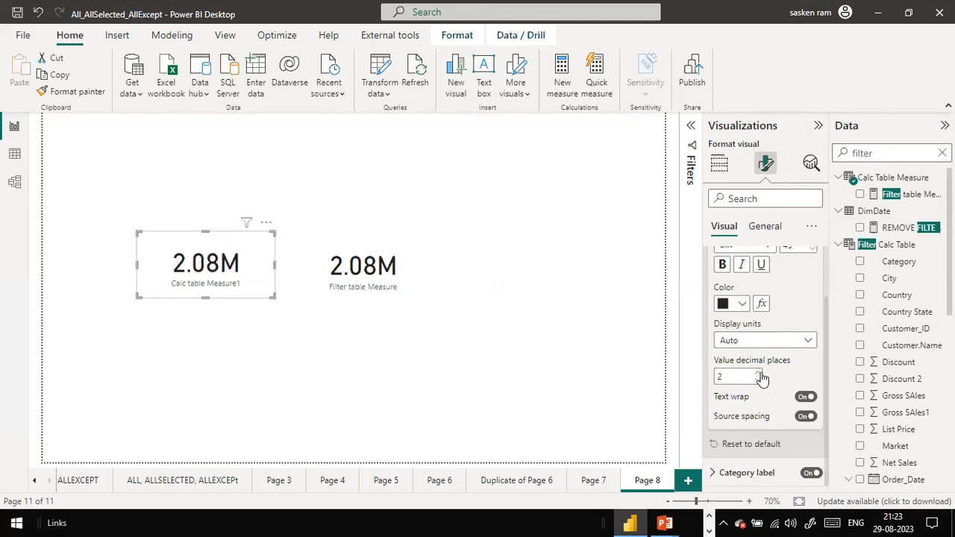
pyautogui.click(520, 377)
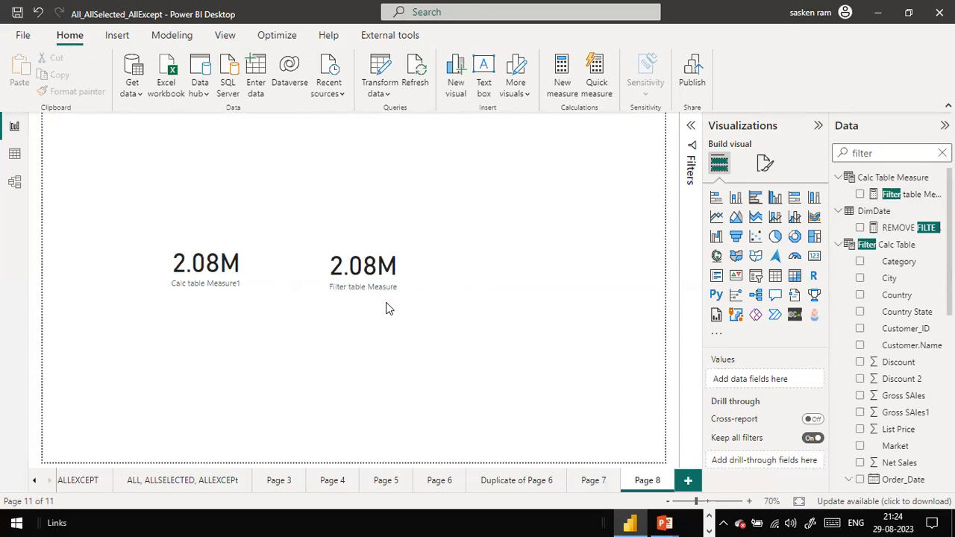
# Add a slicer to the report page and fill it with the Country field from sales_w04.
pyautogui.click(172, 35)
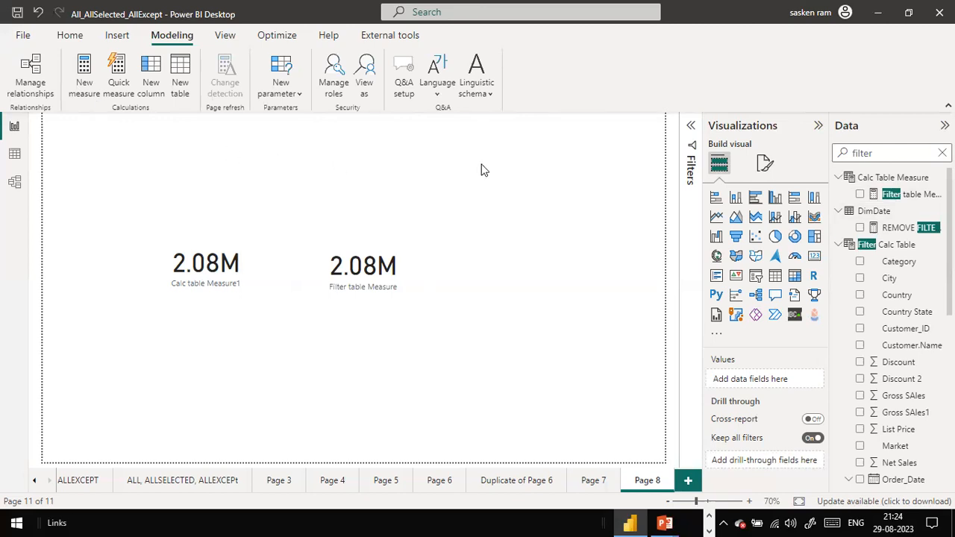
pyautogui.click(756, 281)
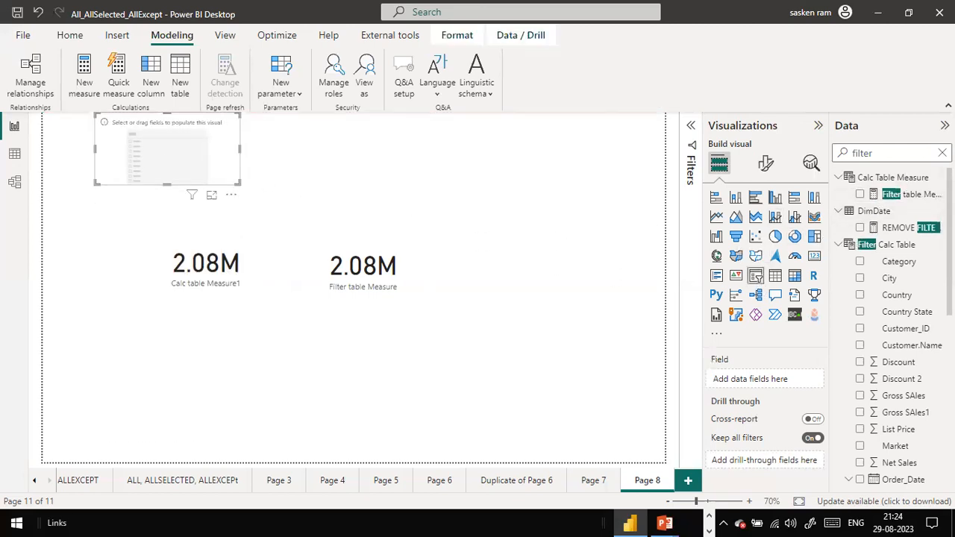
pyautogui.click(942, 153)
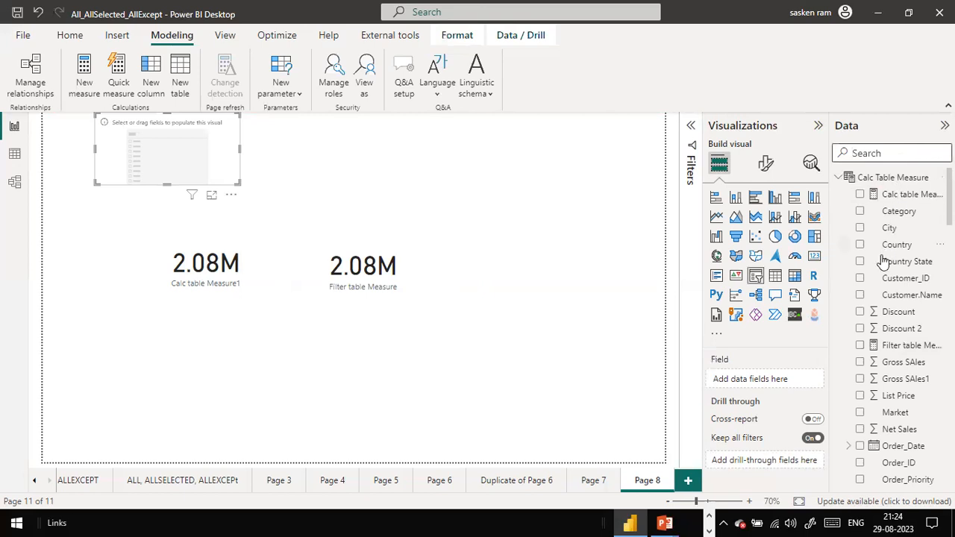
pyautogui.scroll(-10, 923, 330)
pyautogui.scroll(-10, 923, 330)
pyautogui.scroll(8, 923, 330)
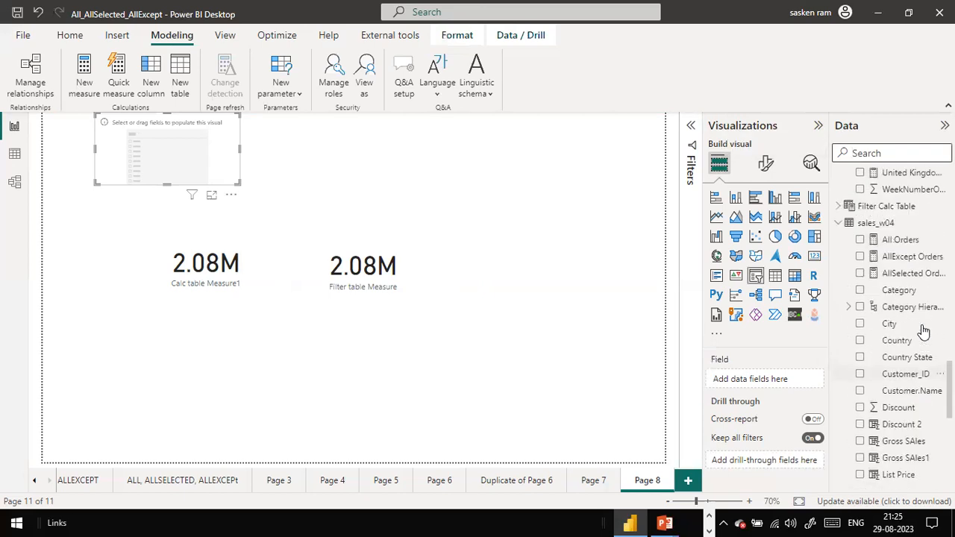
pyautogui.moveTo(900, 342); pyautogui.dragTo(175, 152)
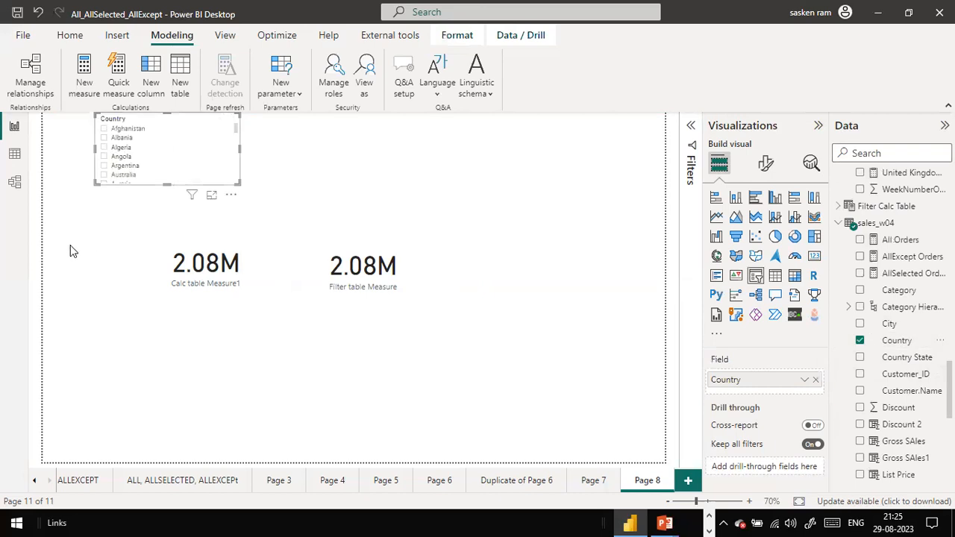
# Move the Country slicer to just above the Calc table Measure1 card and filter the page by Albania.
pyautogui.moveTo(186, 125); pyautogui.dragTo(168, 148)
pyautogui.click(87, 161)
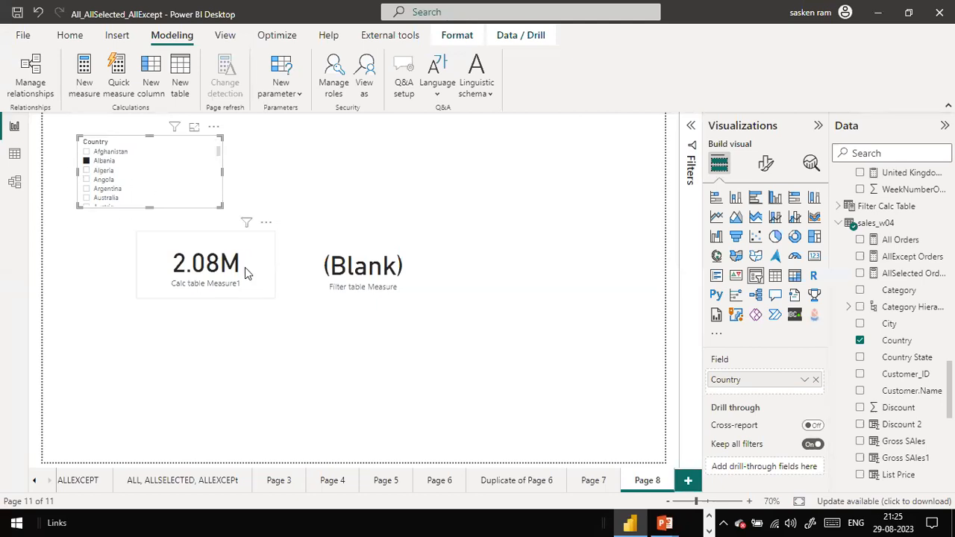
# Reposition the Calc table Measure1 card so it sits roughly level with the Filter table Measure card.
pyautogui.moveTo(246, 272)
pyautogui.mouseDown()
pyautogui.moveTo(247, 294)
pyautogui.moveTo(246, 266)
pyautogui.mouseUp()
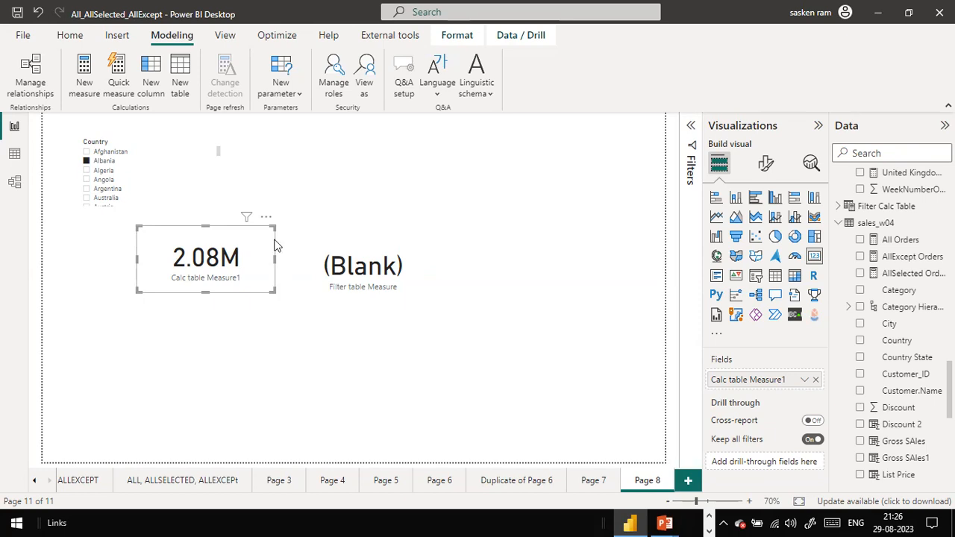
pyautogui.click(398, 245)
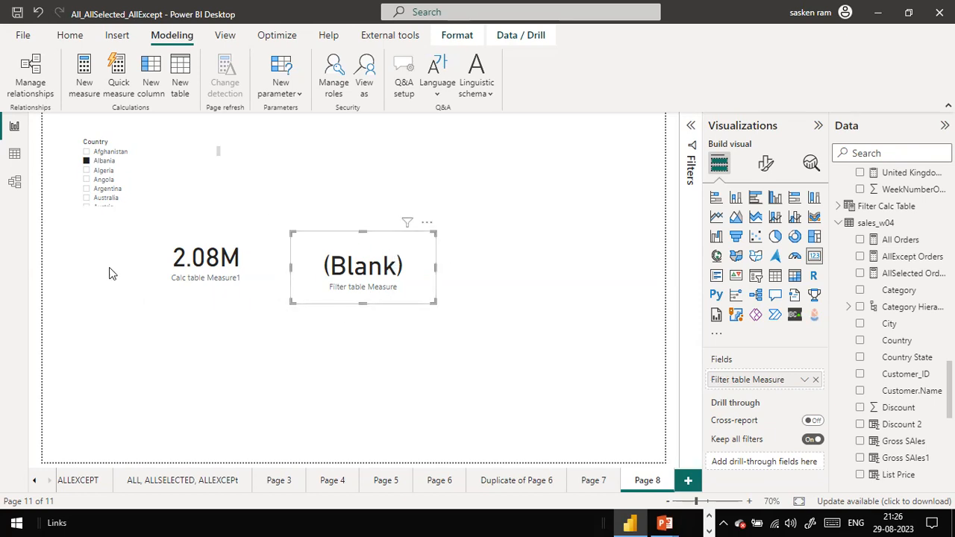
pyautogui.click(218, 251)
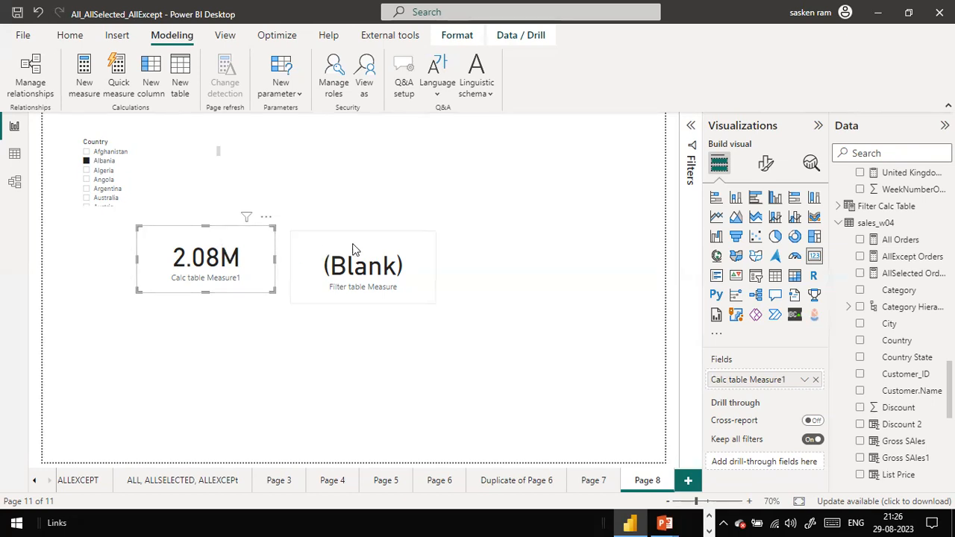
pyautogui.click(362, 245)
pyautogui.click(247, 236)
pyautogui.moveTo(247, 236); pyautogui.dragTo(258, 250)
pyautogui.click(336, 240)
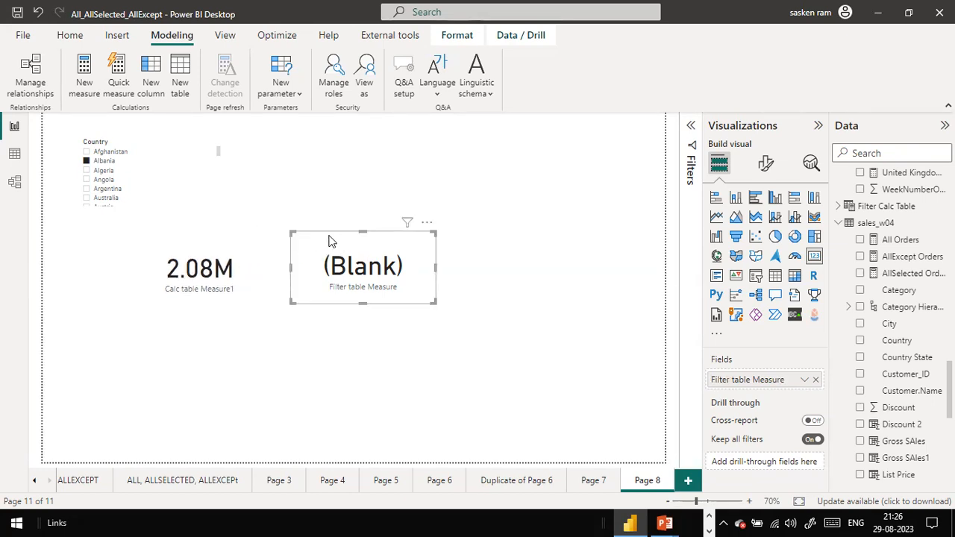
pyautogui.click(220, 241)
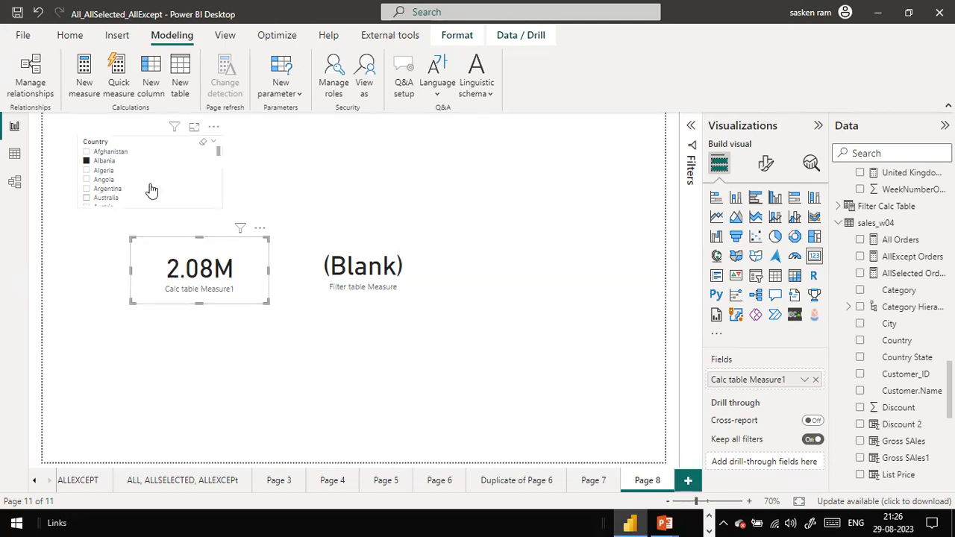
# Enable search in the Country slicer, search for "united" and filter the page by United States.
pyautogui.click(214, 127)
pyautogui.click(246, 142)
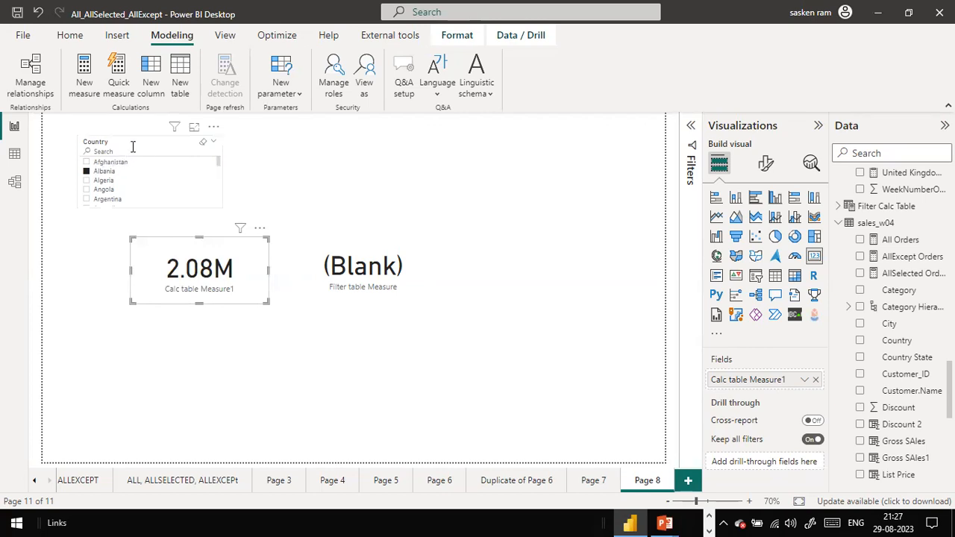
pyautogui.click(132, 147)
pyautogui.write('united')
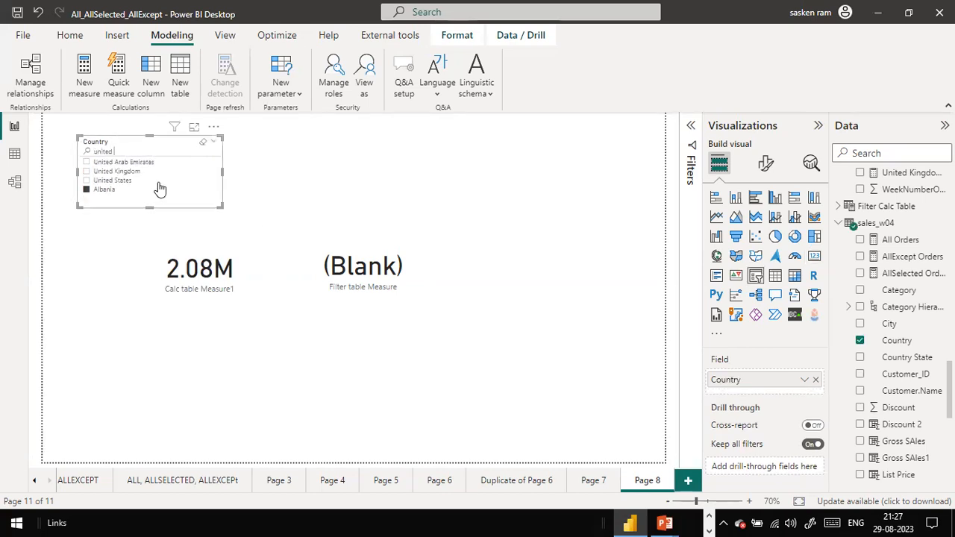
pyautogui.click(86, 180)
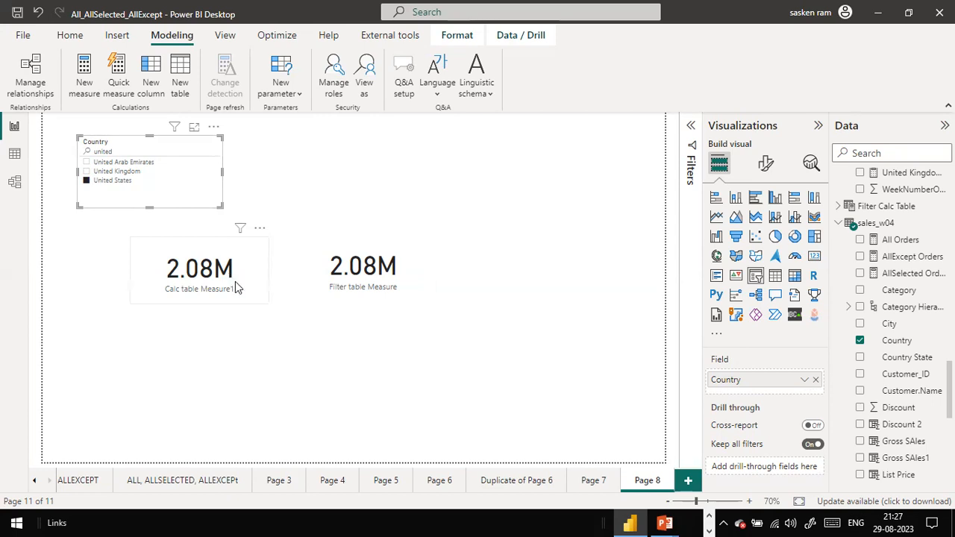
# Compare both cards with the Country slicer set to United Kingdom, including their applied filters, and clear the slicer selection.
pyautogui.click(116, 172)
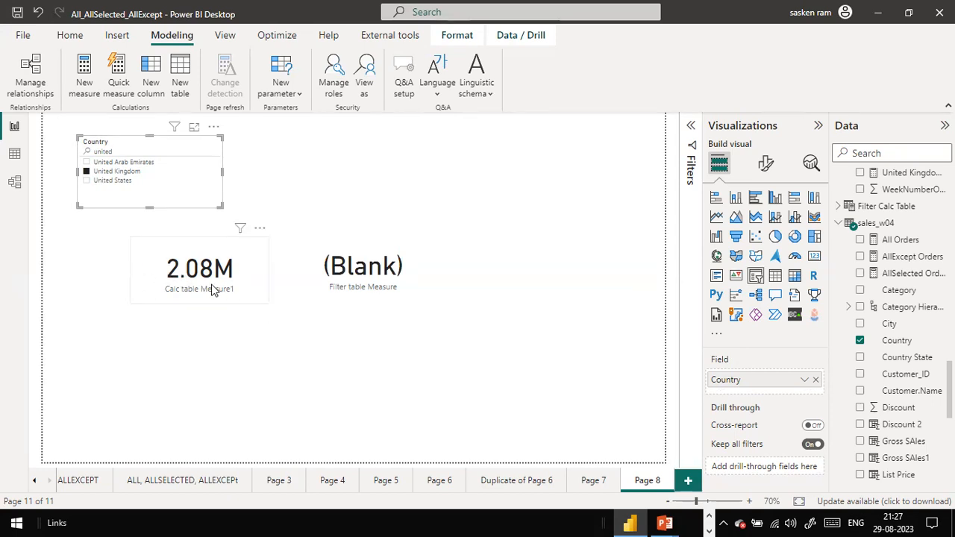
pyautogui.click(87, 183)
pyautogui.click(110, 173)
pyautogui.moveTo(241, 232)
pyautogui.click(252, 239)
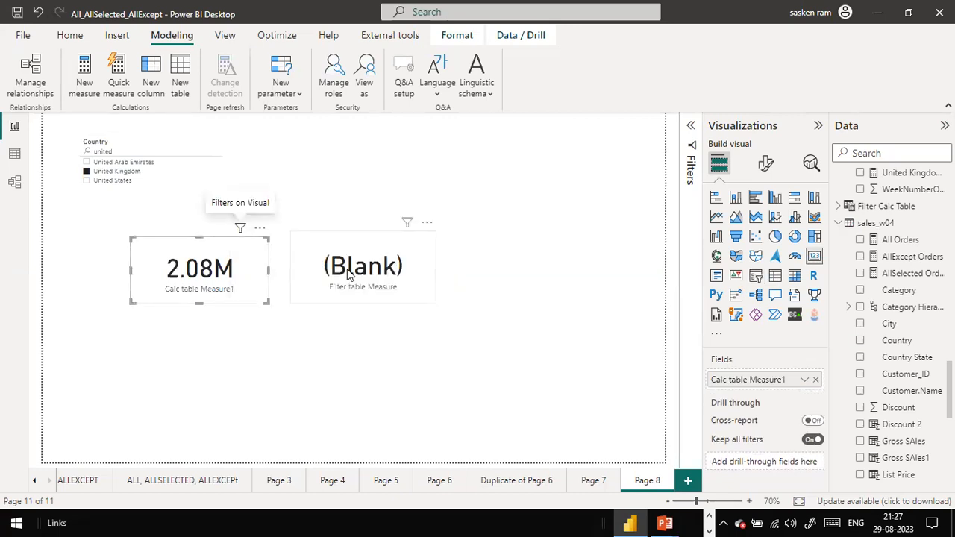
pyautogui.click(407, 224)
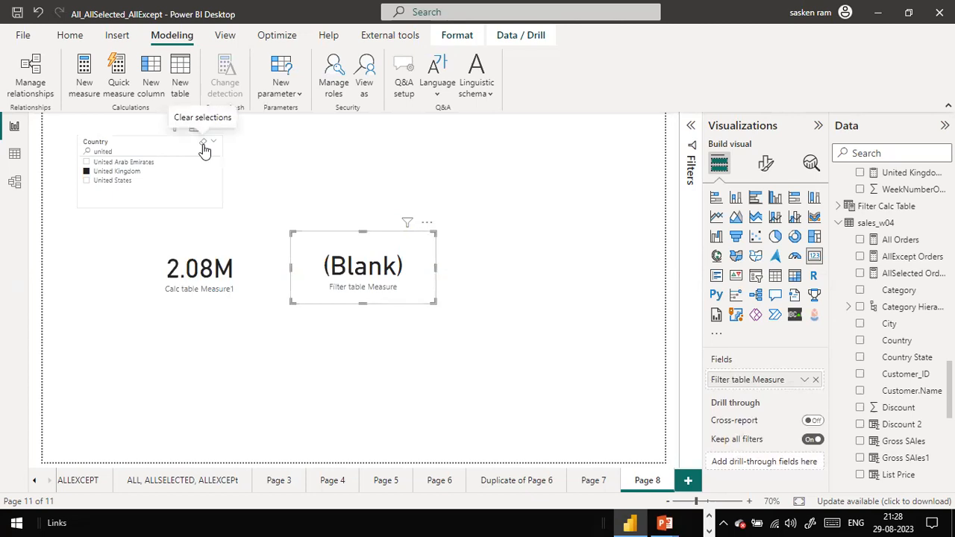
pyautogui.click(203, 143)
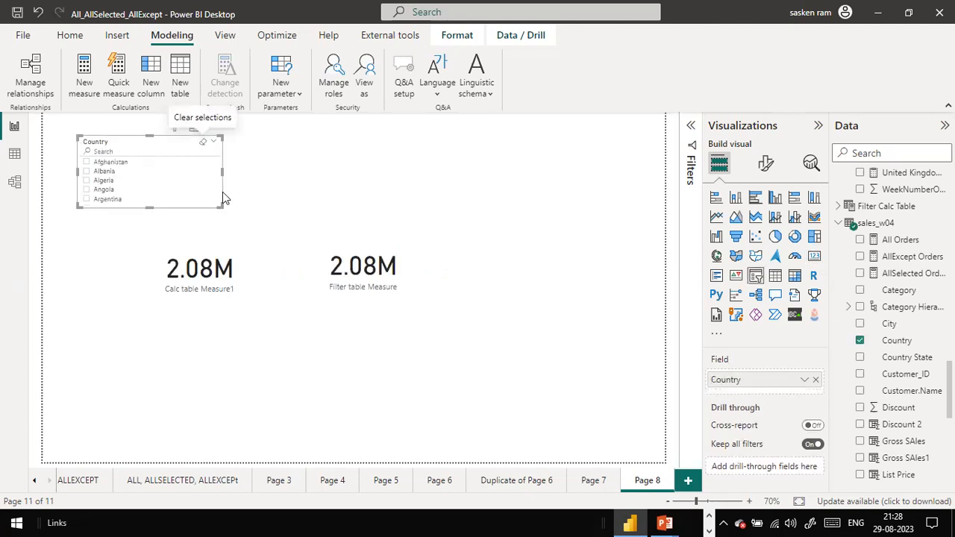
pyautogui.click(415, 258)
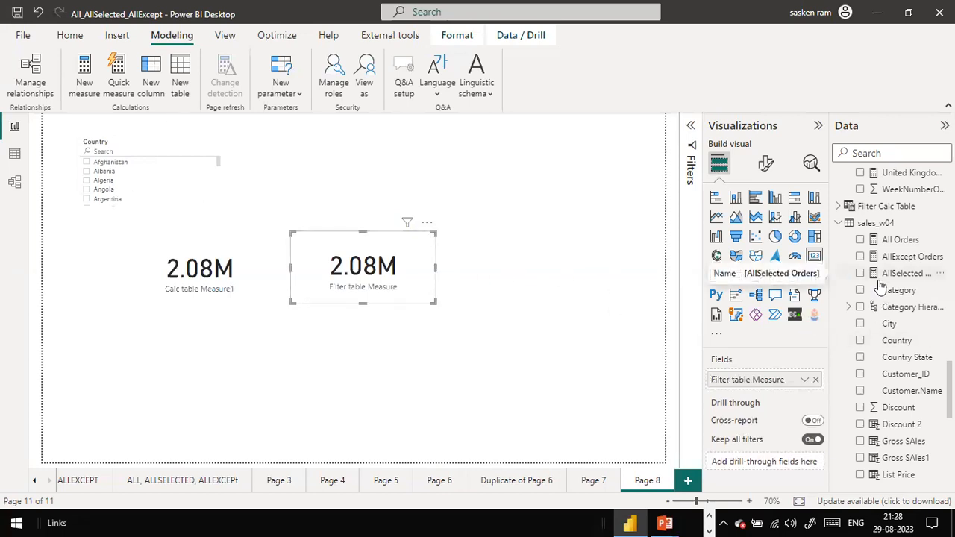
# Remove the FILTER argument from Filter table Measure so it only calculates sum(sales_w04[Sales]).
pyautogui.scroll(10, 904, 233)
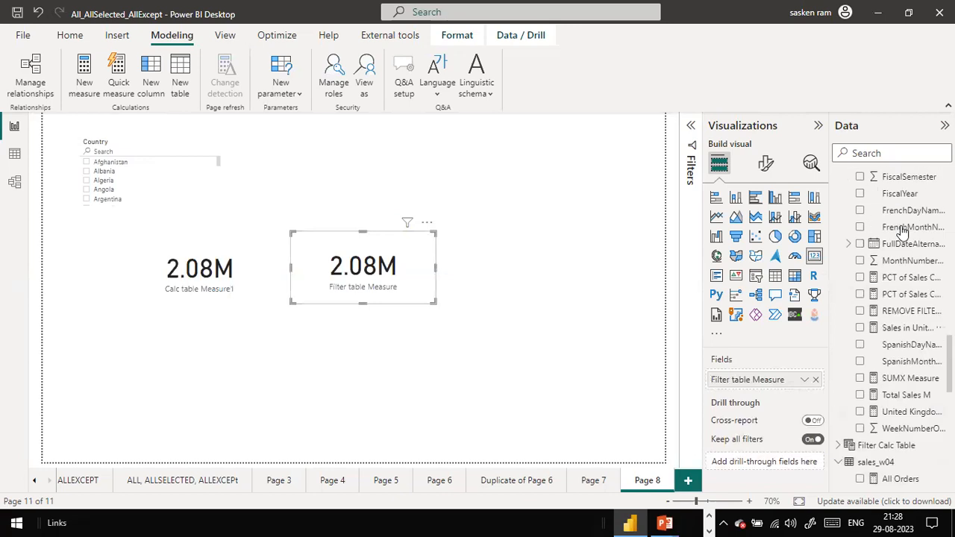
pyautogui.scroll(10, 903, 233)
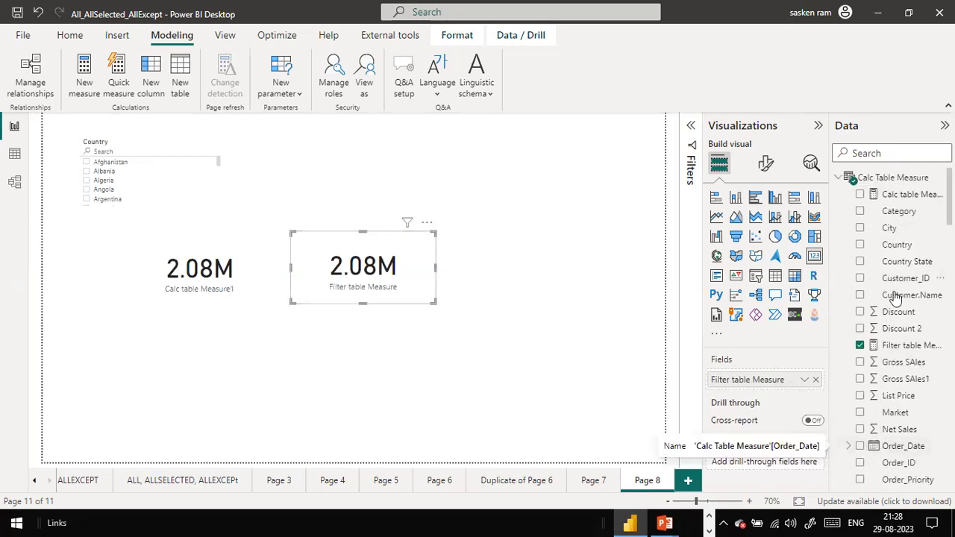
pyautogui.click(905, 349)
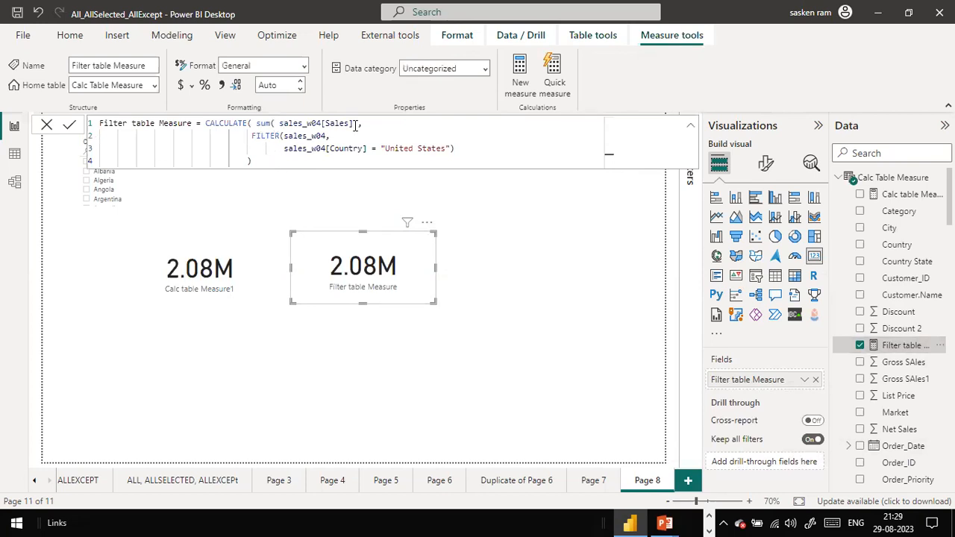
pyautogui.moveTo(363, 126); pyautogui.dragTo(476, 149)
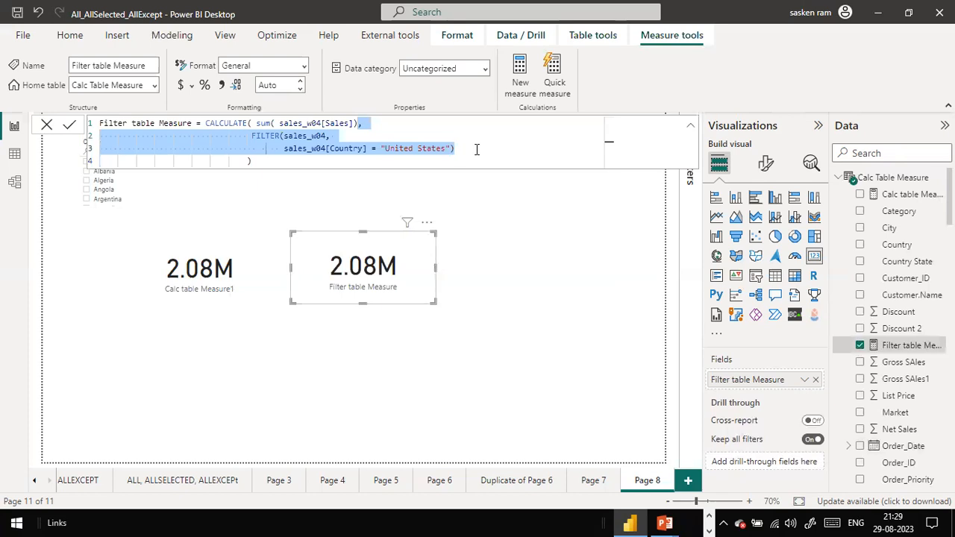
pyautogui.press('BackSpace')
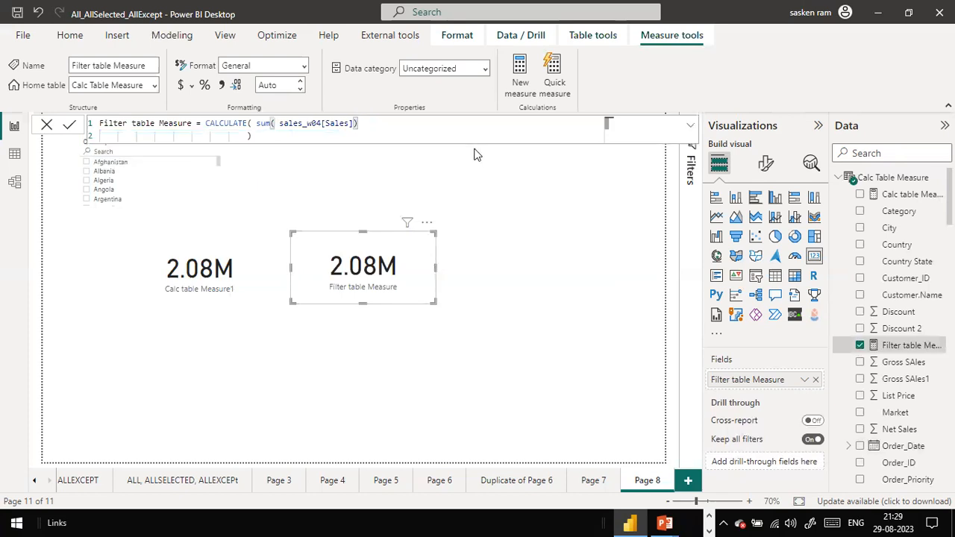
pyautogui.write(')')
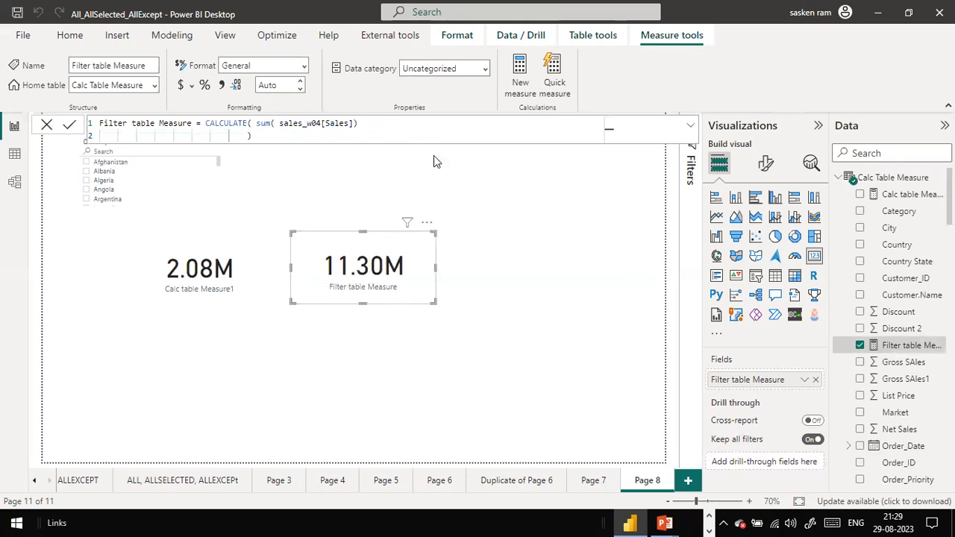
# Compare both cards while filtering by Afghanistan, Algeria and Argentina, and check the filters affecting the Calc table Measure1 card.
pyautogui.click(88, 164)
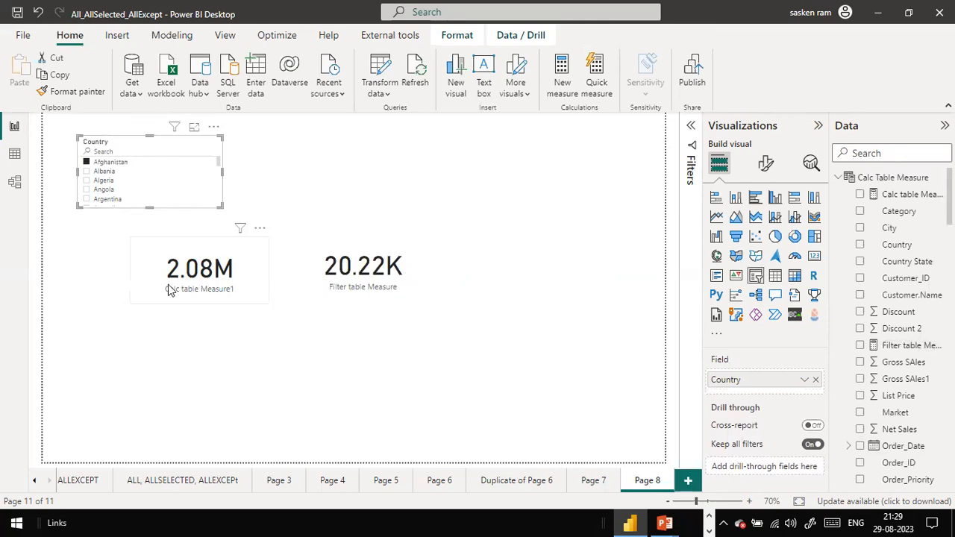
pyautogui.click(105, 180)
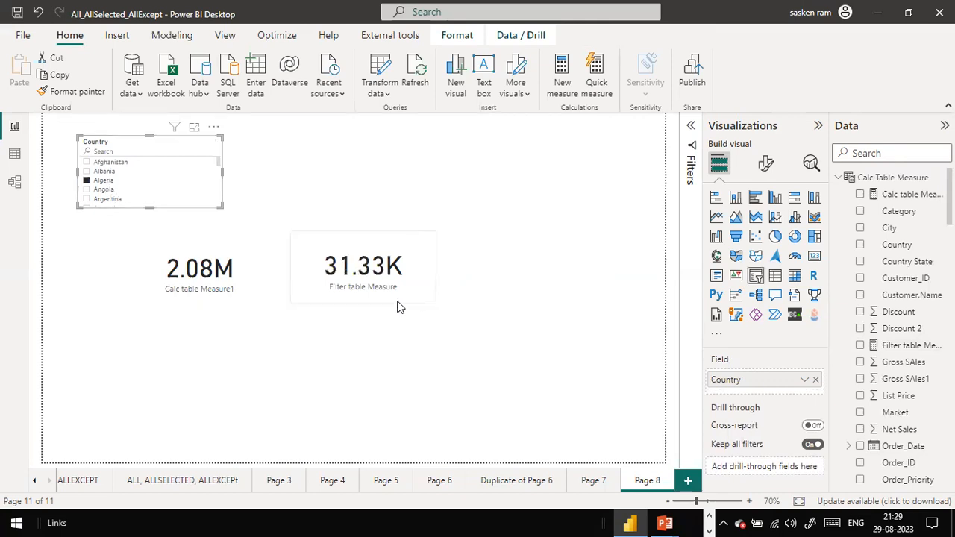
pyautogui.click(90, 200)
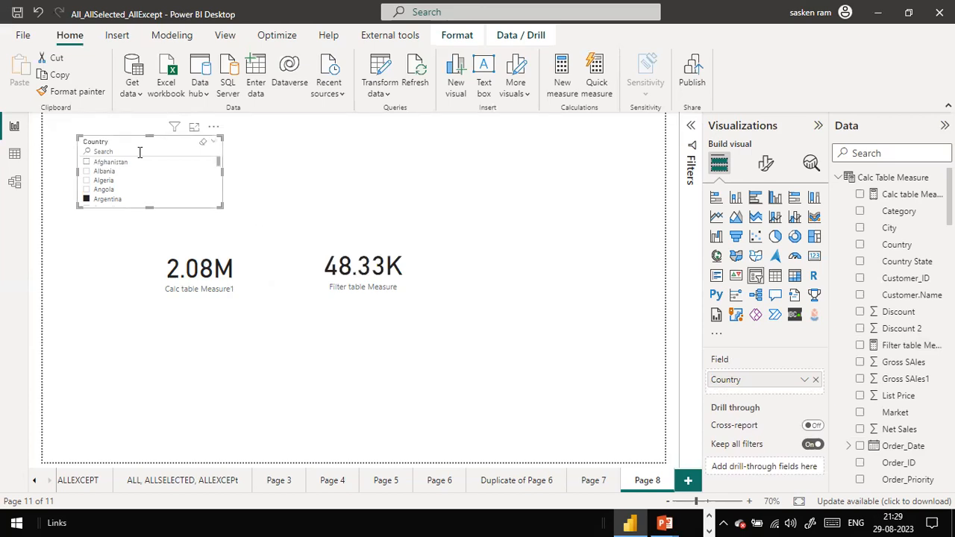
pyautogui.moveTo(239, 228)
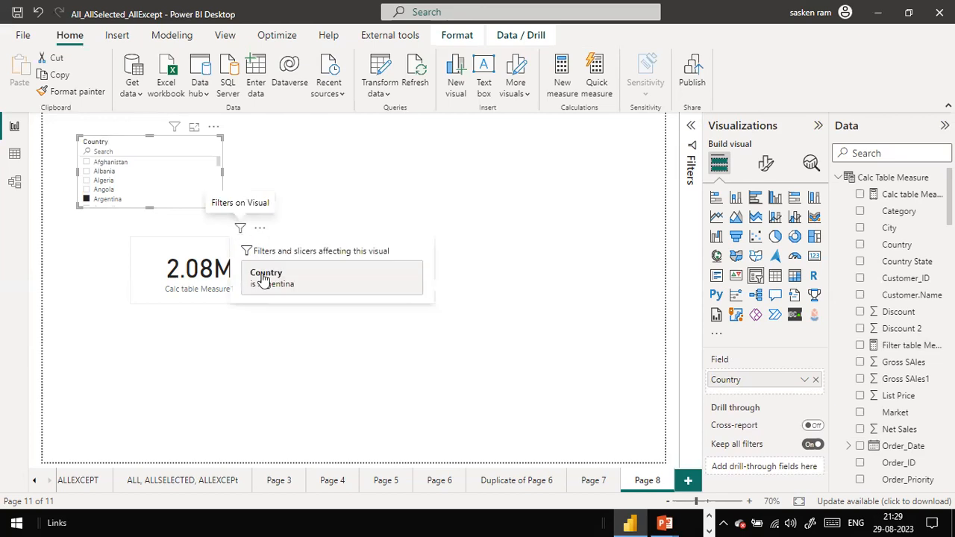
pyautogui.click(280, 278)
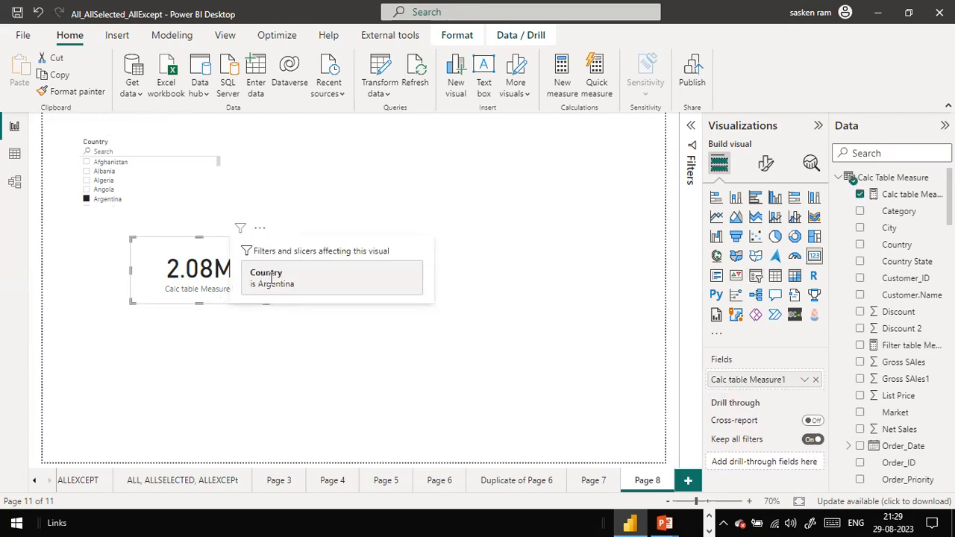
pyautogui.click(409, 291)
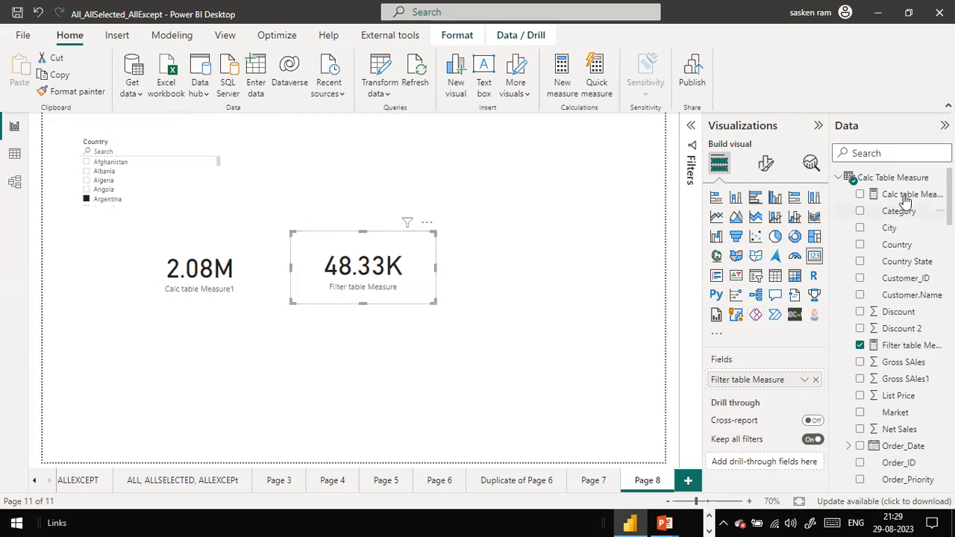
# Try to restore the FILTER argument of Filter table Measure by undoing the latest changes.
pyautogui.click(912, 345)
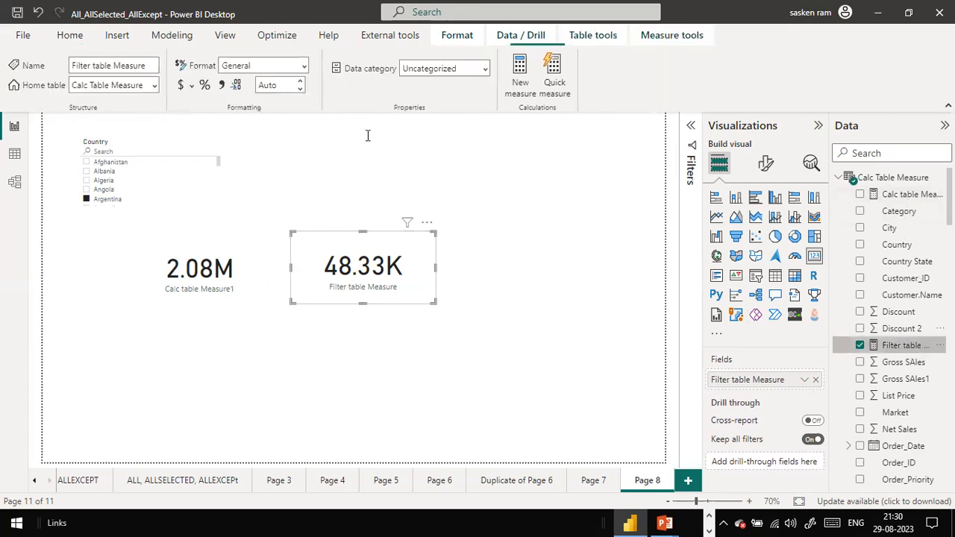
pyautogui.click(285, 139)
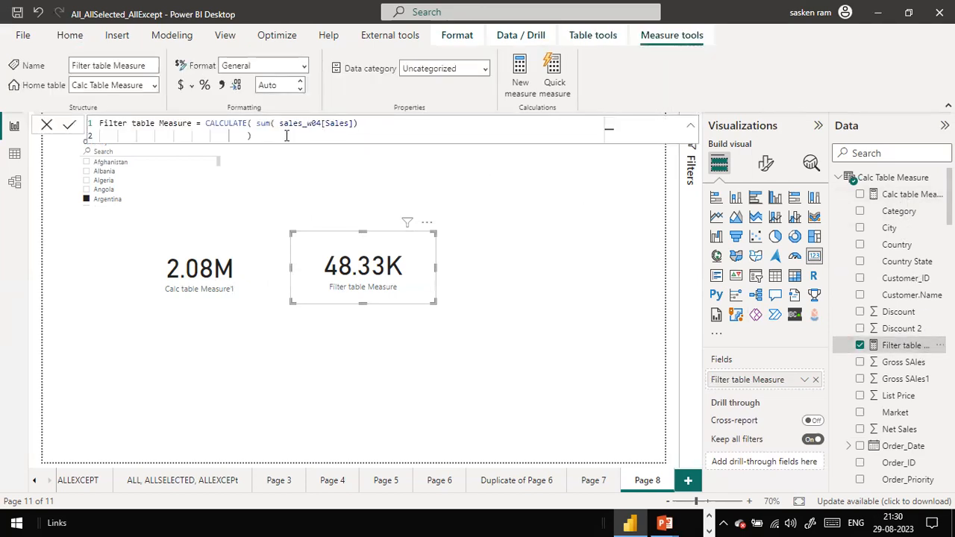
pyautogui.hotkey('ctrl', 'z')
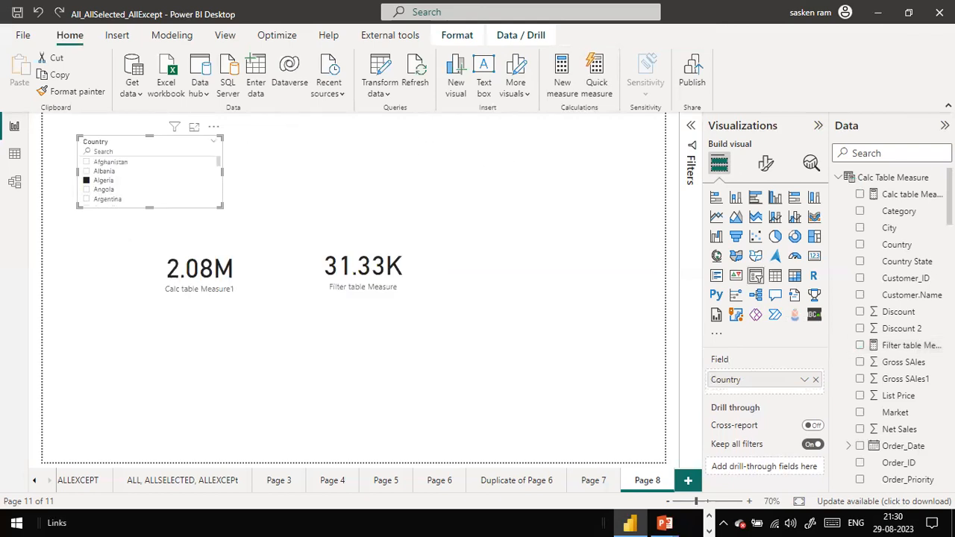
pyautogui.click(415, 241)
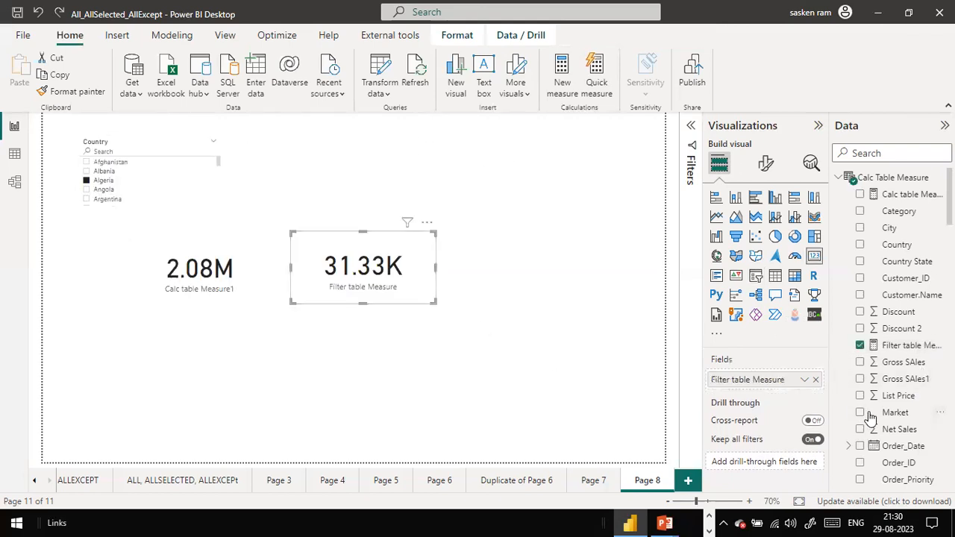
pyautogui.click(886, 345)
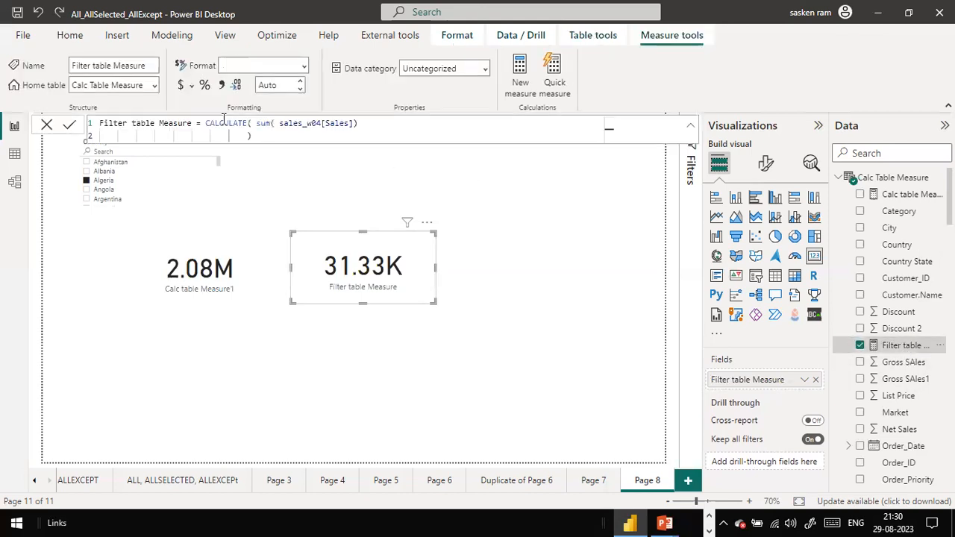
pyautogui.hotkey('ctrl', 'z')
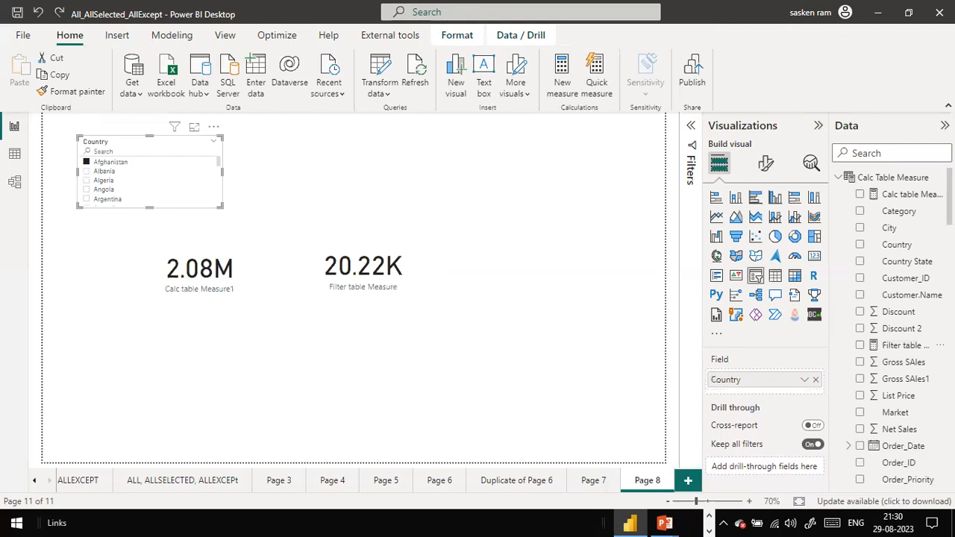
# Open the Filter table Measure formula for editing and start a new argument line after sum( sales_w04[Sales]).
pyautogui.click(365, 270)
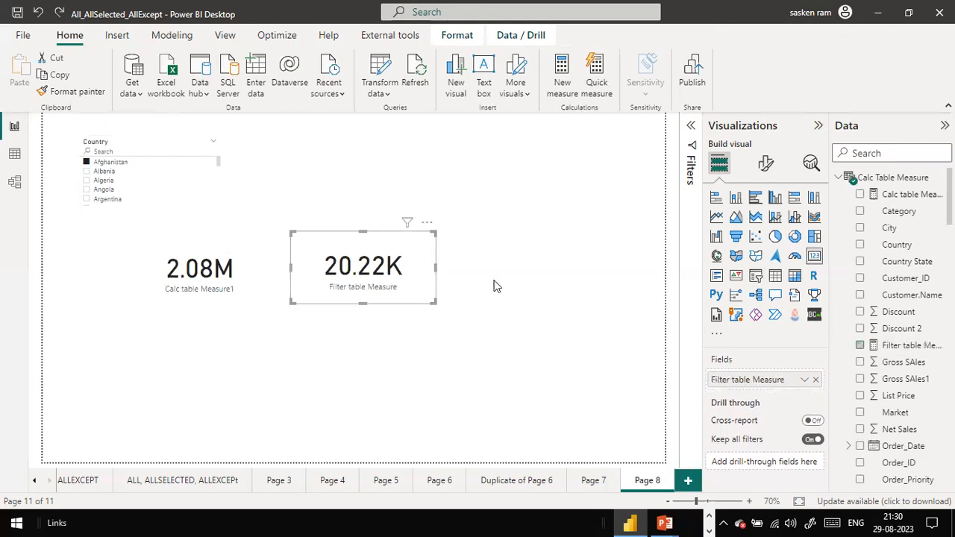
pyautogui.click(928, 347)
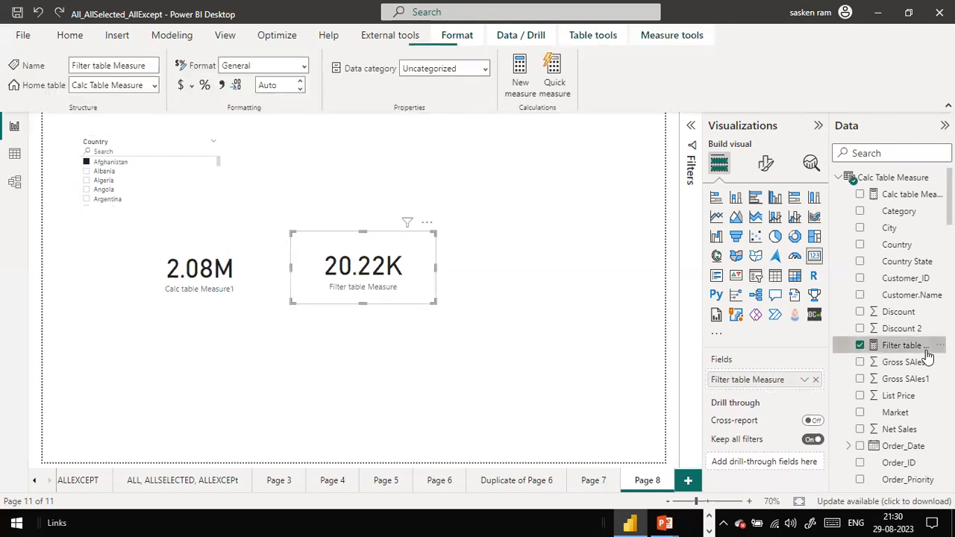
pyautogui.click(372, 125)
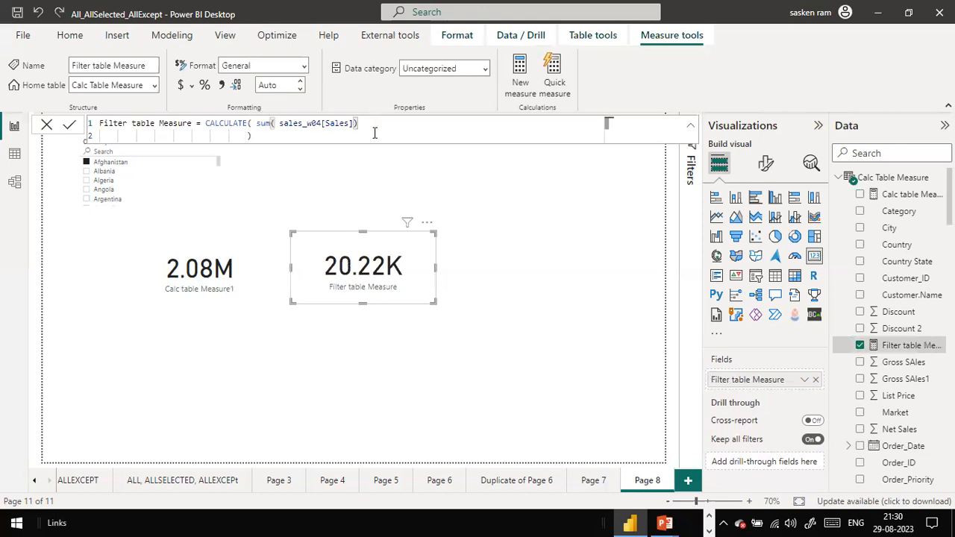
pyautogui.click(362, 137)
pyautogui.click(373, 127)
pyautogui.write(',')
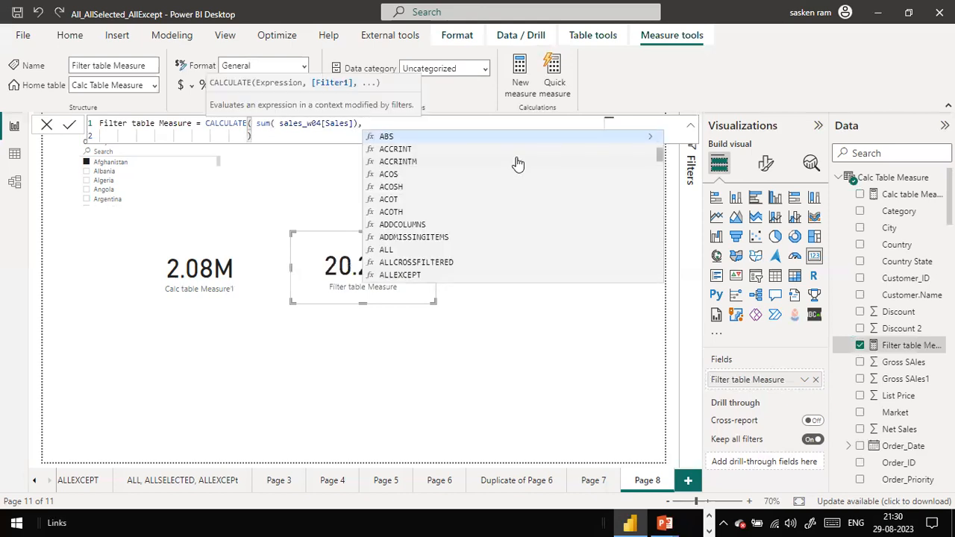
pyautogui.hotkey('shift', 'Return')
pyautogui.press('Tab')
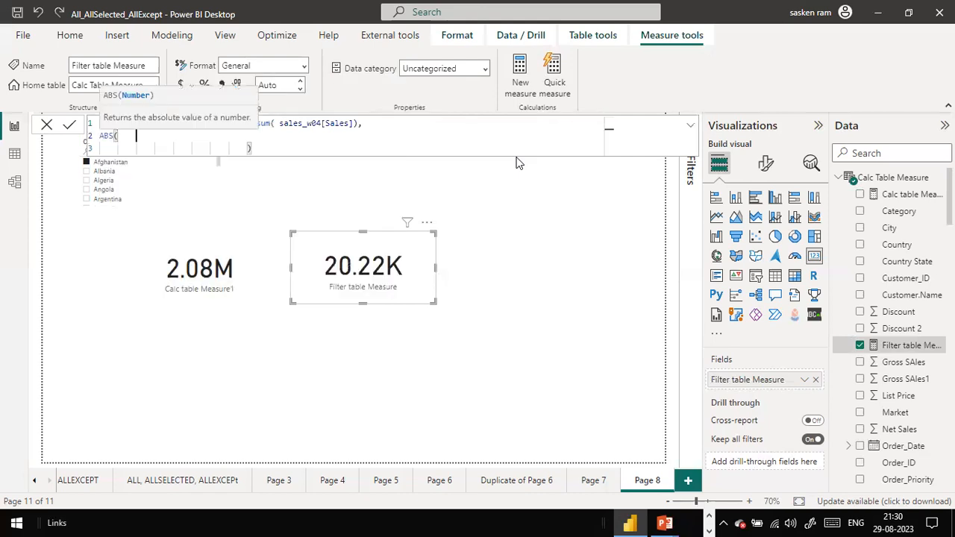
pyautogui.press('BackSpace')
pyautogui.press('BackSpace')
pyautogui.press('BackSpace')
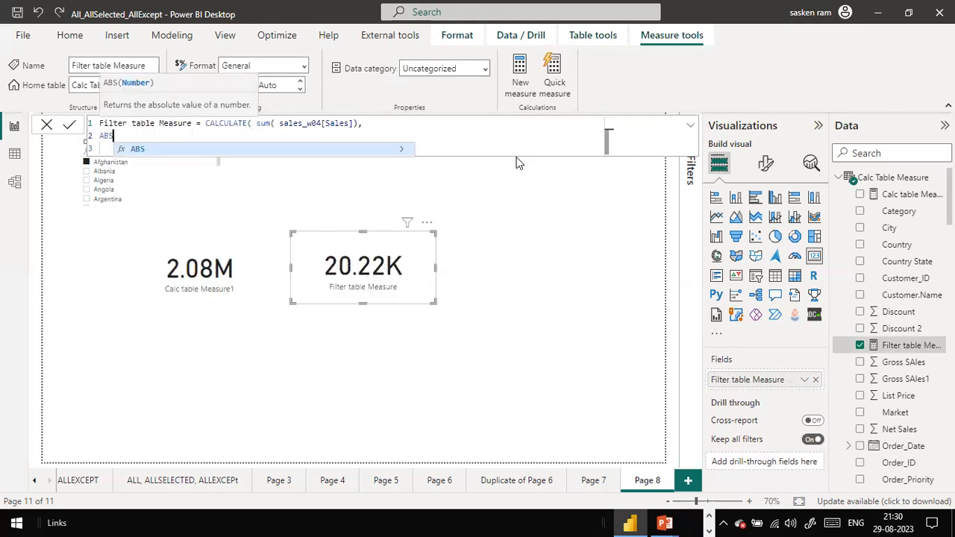
pyautogui.press('Tab')
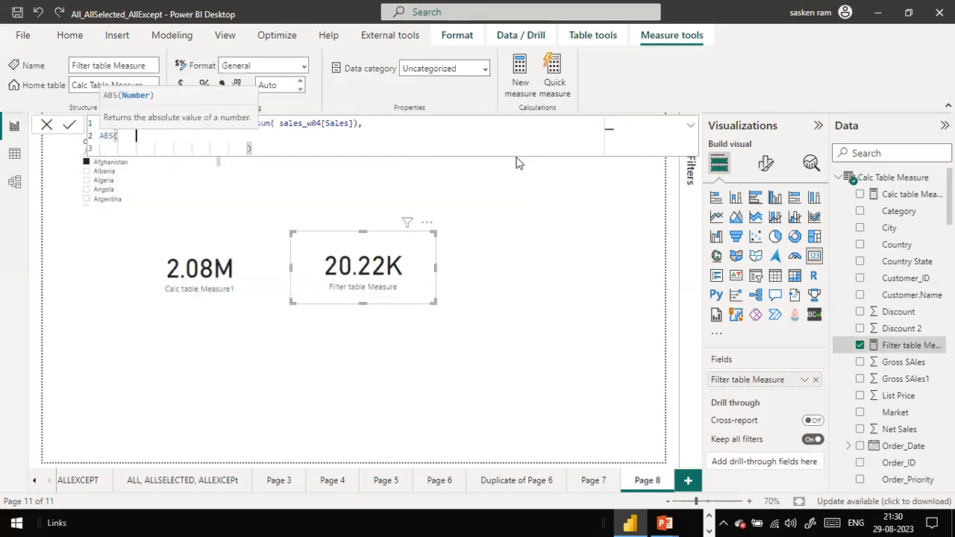
pyautogui.press('BackSpace')
pyautogui.press('BackSpace')
pyautogui.press('BackSpace')
pyautogui.press('BackSpace')
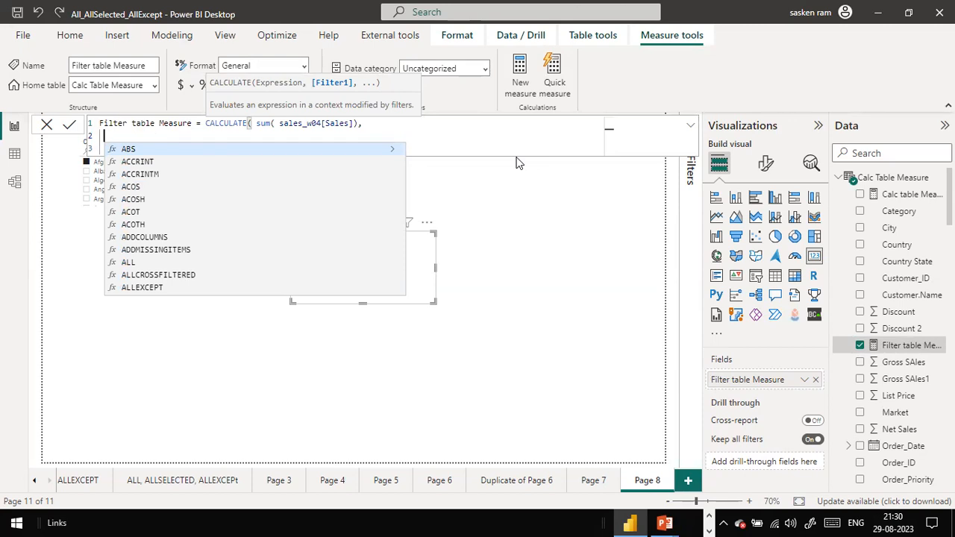
# Add a FILTER function over the sales_w04 table as the second argument of CALCULATE.
pyautogui.write('FILTER')
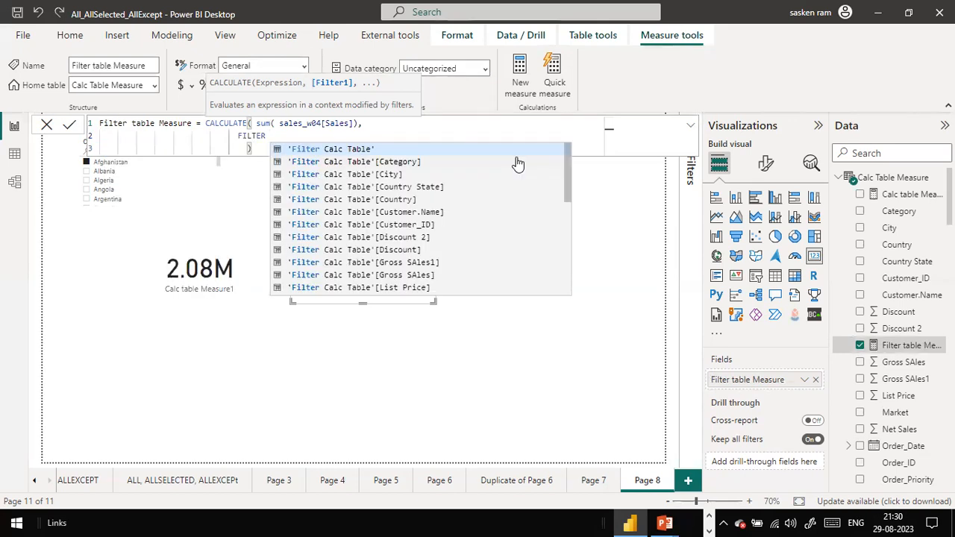
pyautogui.press('BackSpace')
pyautogui.write('(sales')
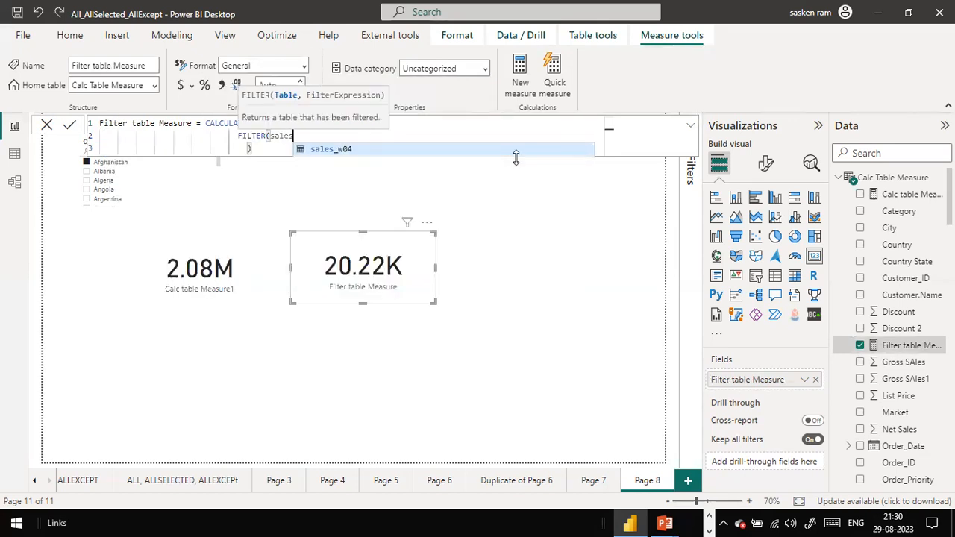
pyautogui.write('_w04,')
pyautogui.hotkey('shift', 'Return')
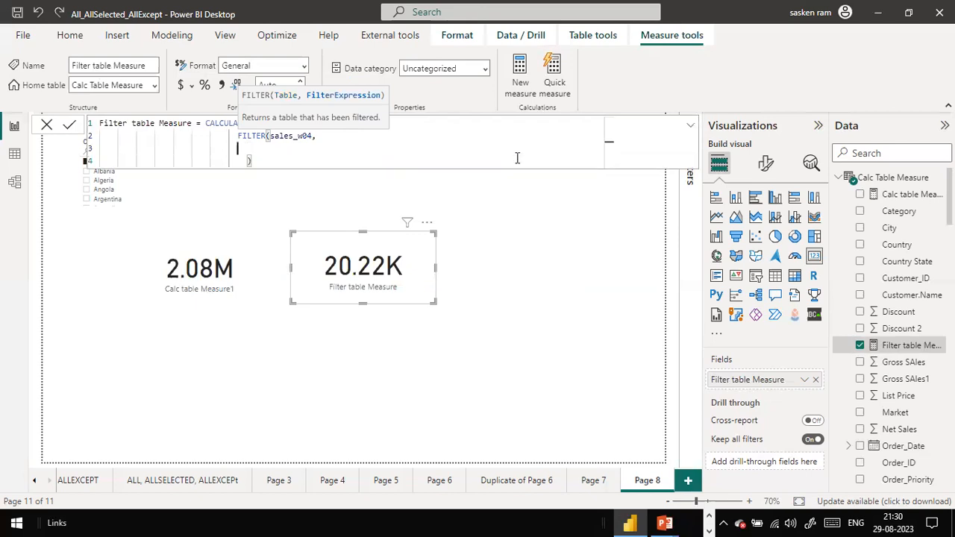
# Enter sales_w04[Country] = "United States" as the condition of the FILTER function.
pyautogui.write('count')
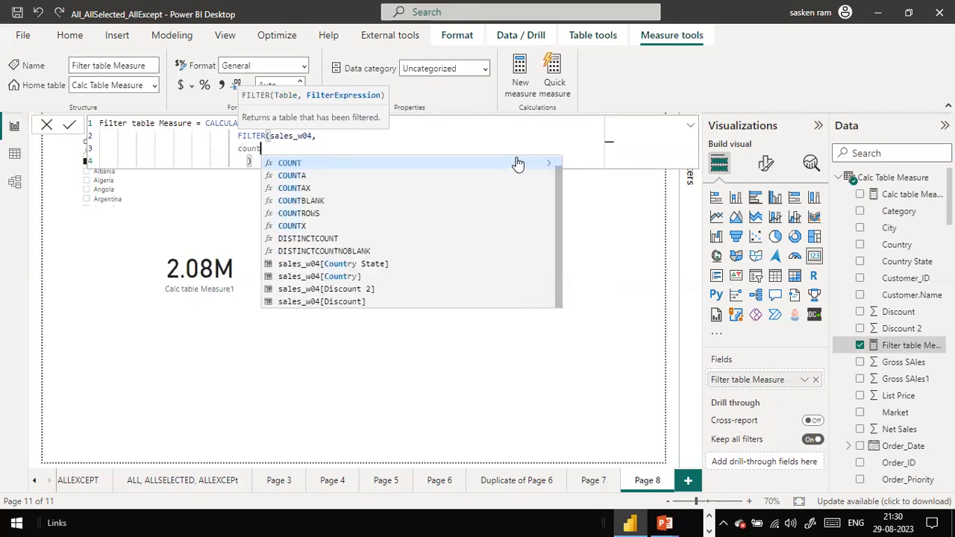
pyautogui.write('ry')
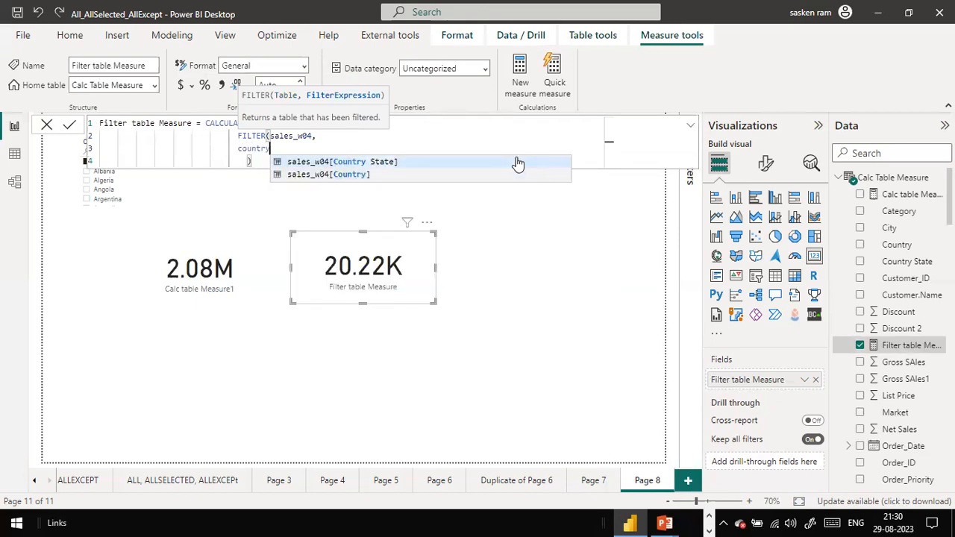
pyautogui.click(517, 162)
pyautogui.press('BackSpace')
pyautogui.press('BackSpace')
pyautogui.press('BackSpace')
pyautogui.press('BackSpace')
pyautogui.press('BackSpace')
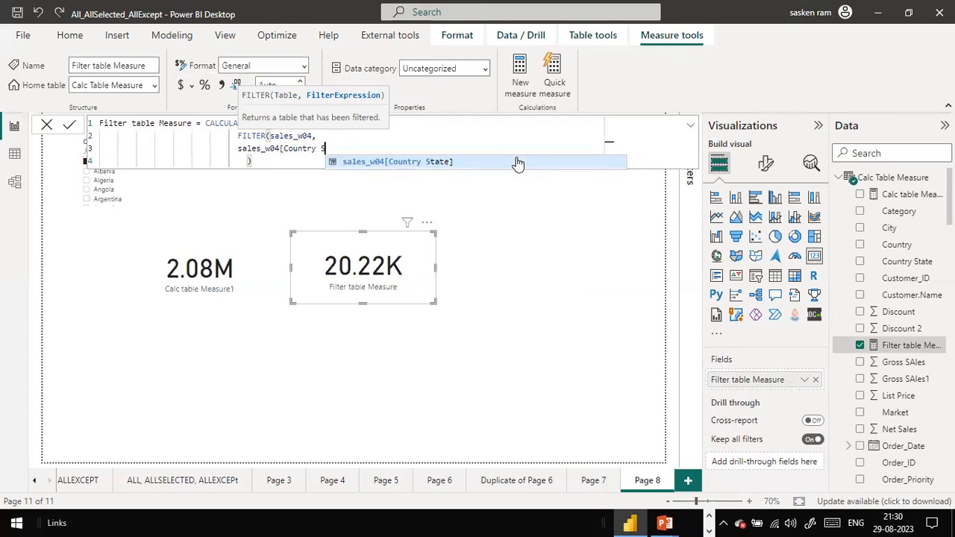
pyautogui.write('] ')
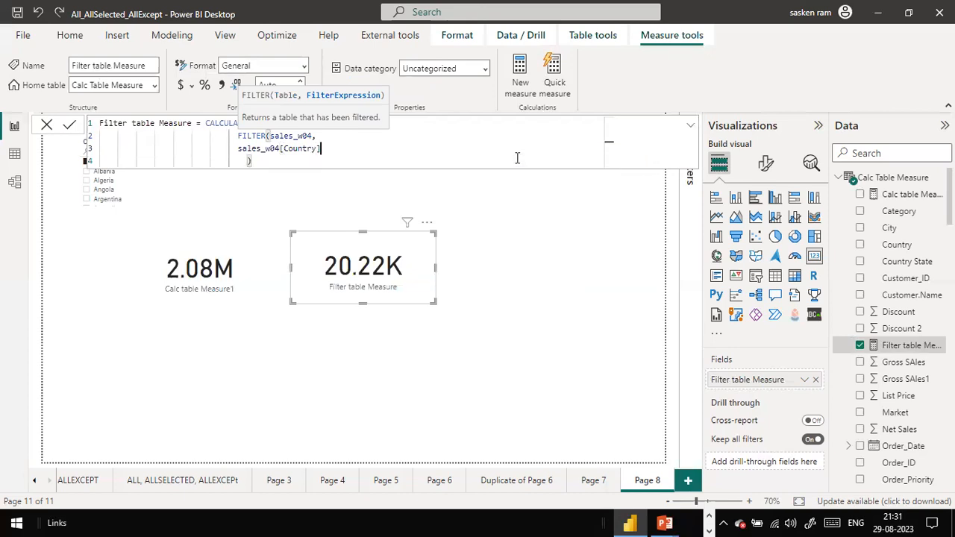
pyautogui.write('= "United States"')
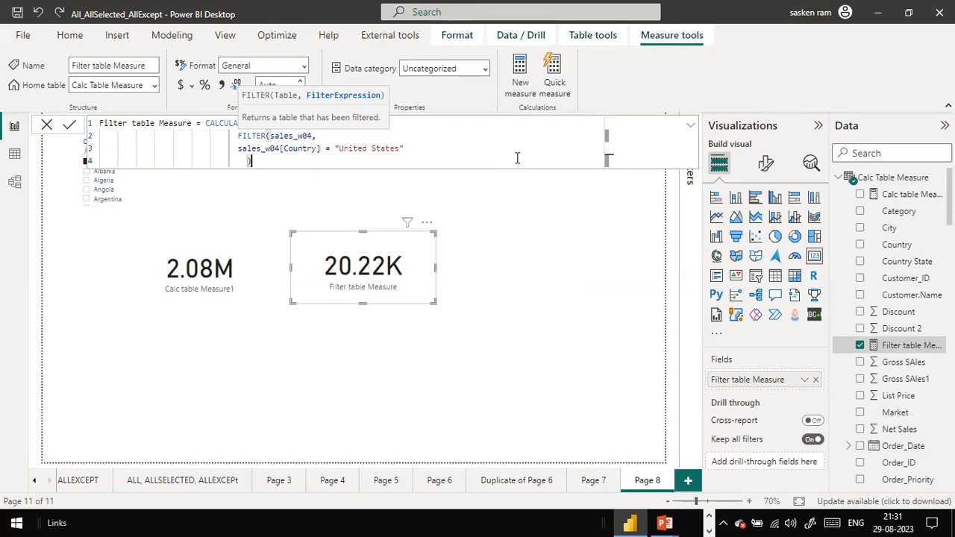
# Complete the measure with the missing closing parenthesis on its own line, commit it and close the formula editor.
pyautogui.press('Return')
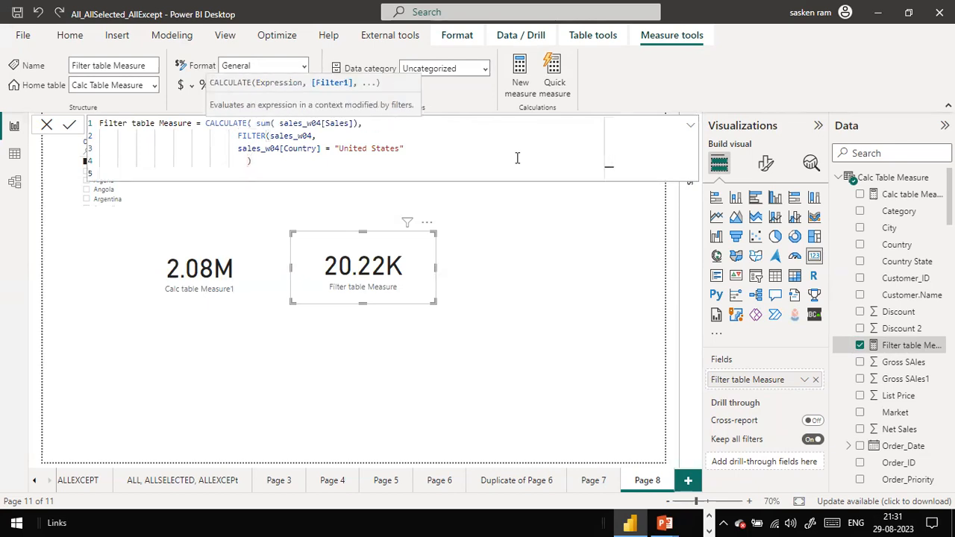
pyautogui.write(')')
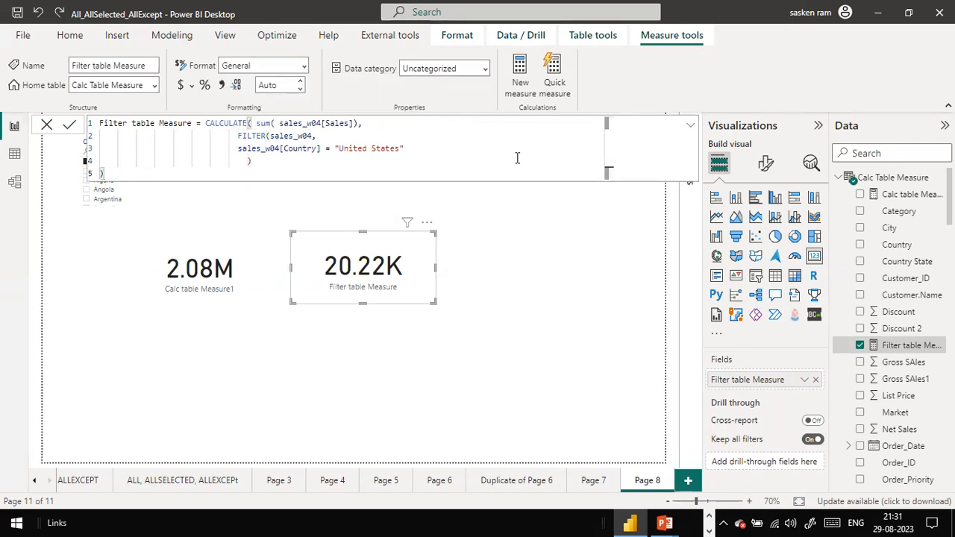
pyautogui.press('Left')
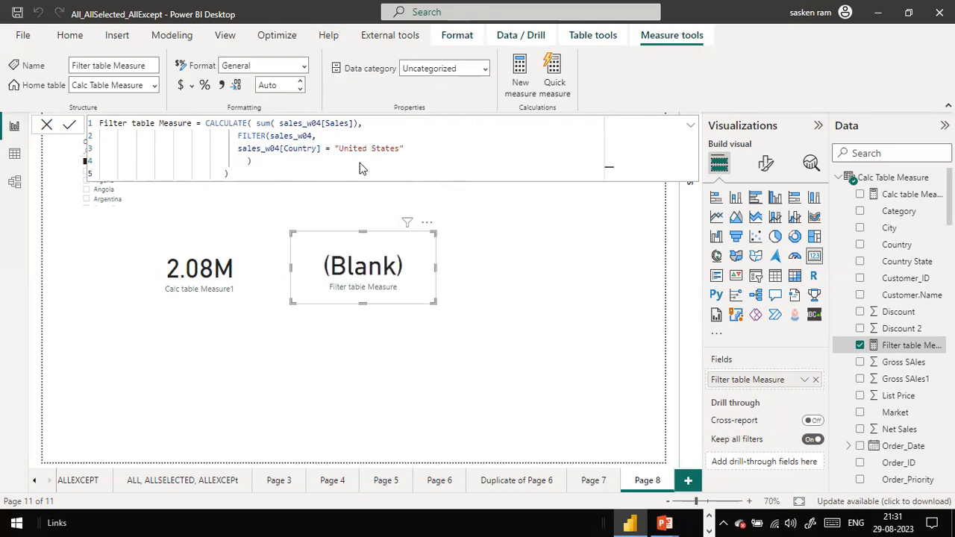
pyautogui.click(70, 125)
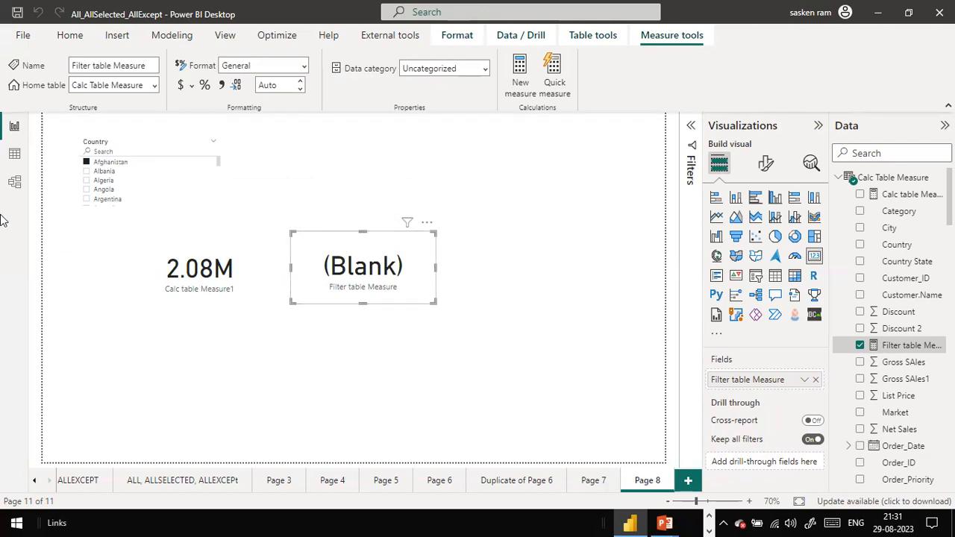
# Clear the Afghanistan selection from the Country slicer.
pyautogui.click(203, 239)
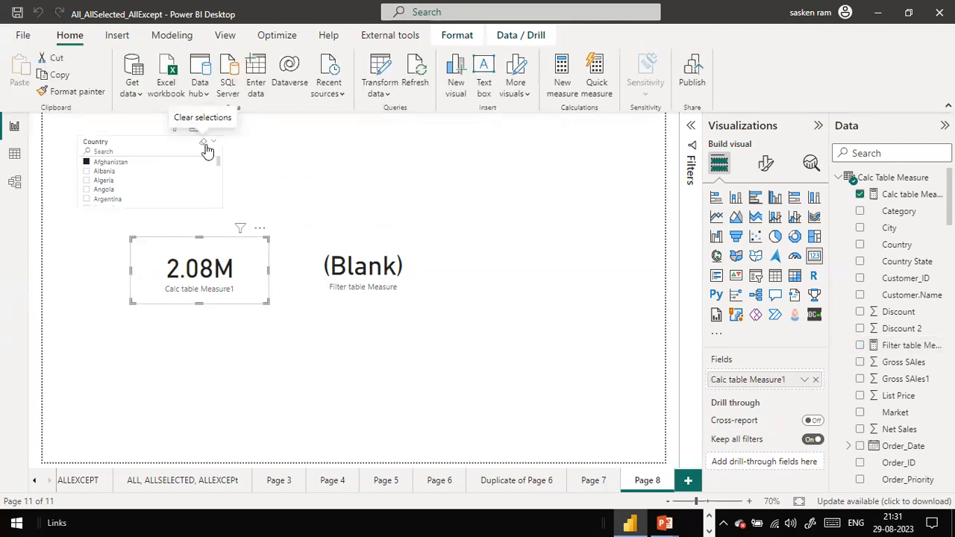
pyautogui.click(205, 145)
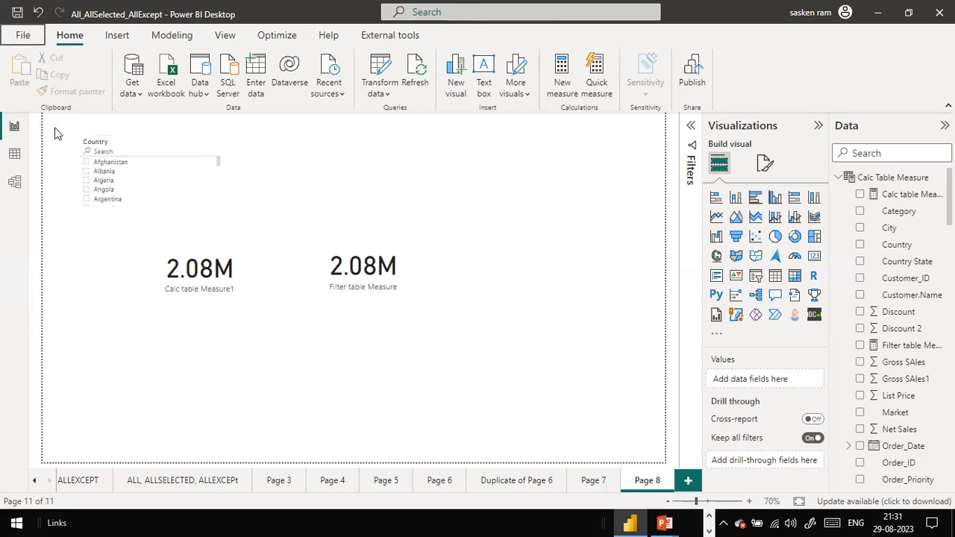
pyautogui.click(20, 33)
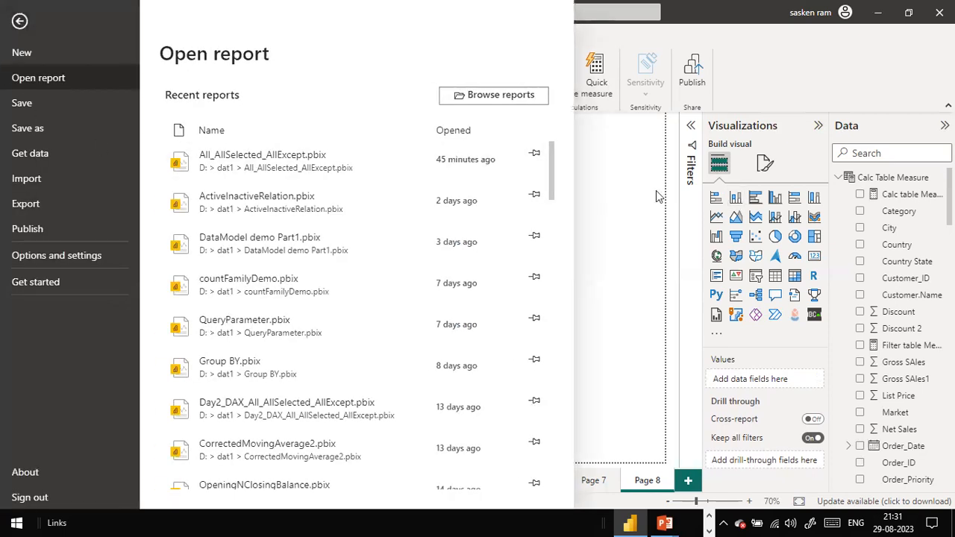
pyautogui.click(656, 191)
# Switch to the PowerPoint slideshow, advance to the slide comparing table filter and Boolean expressions, and return to Power BI Desktop.
pyautogui.hotkey('alt', 'Tab')
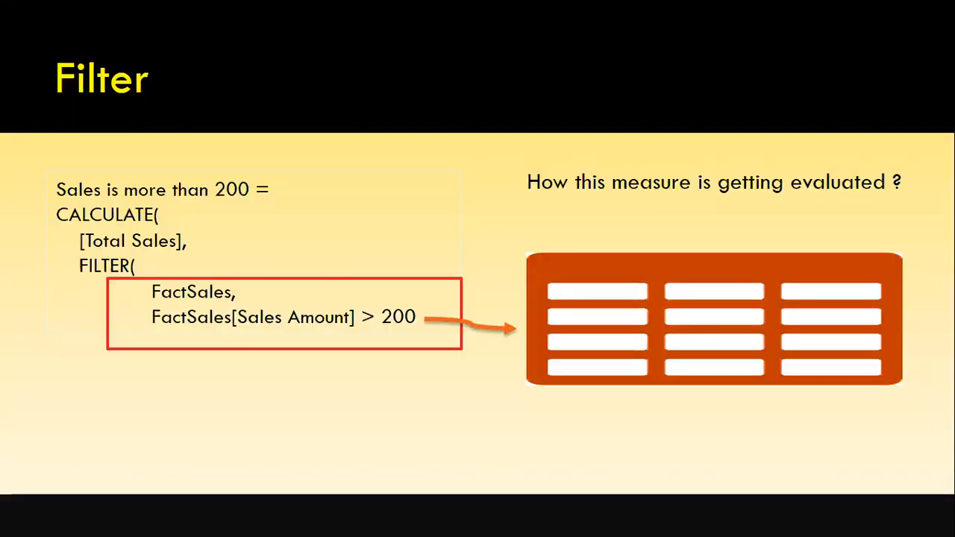
pyautogui.press('Right')
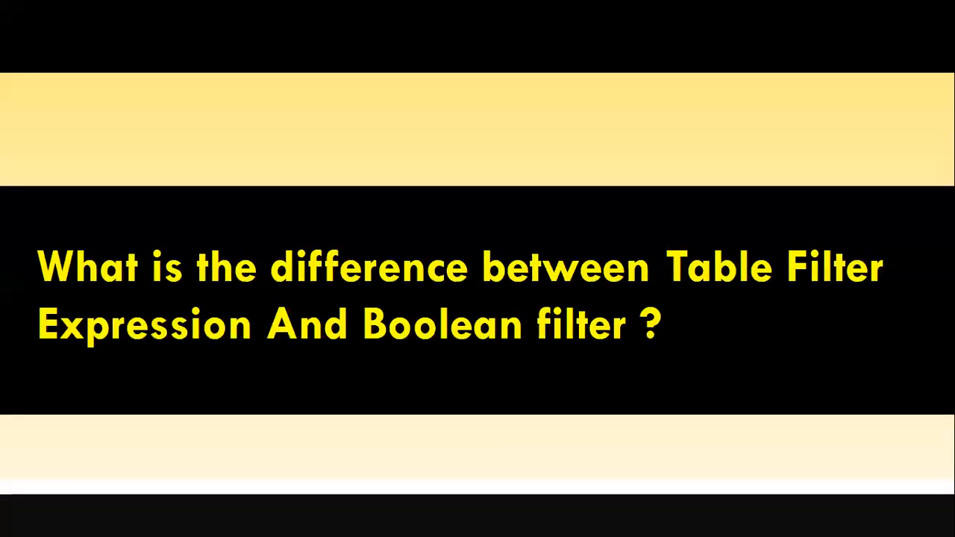
pyautogui.press('Right')
pyautogui.press('Right')
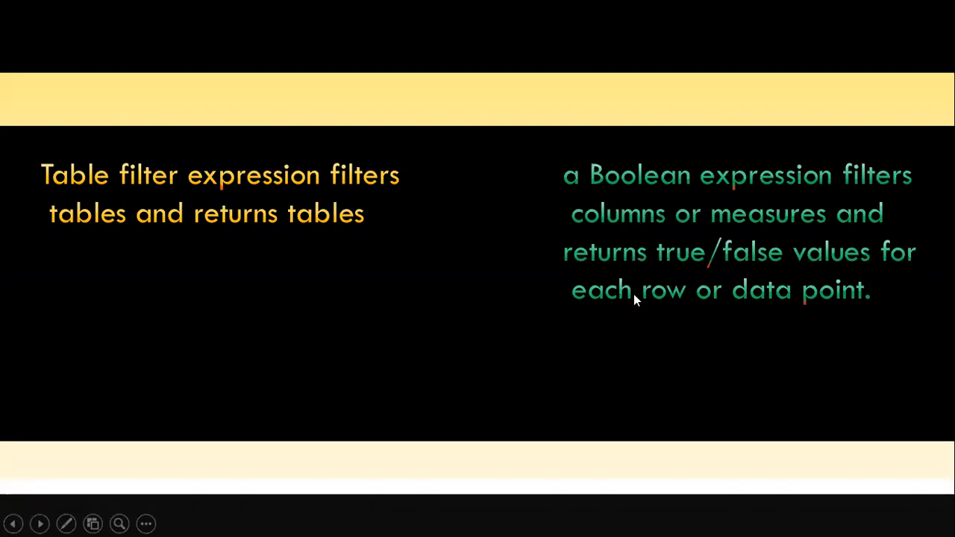
pyautogui.hotkey('alt', 'Tab')
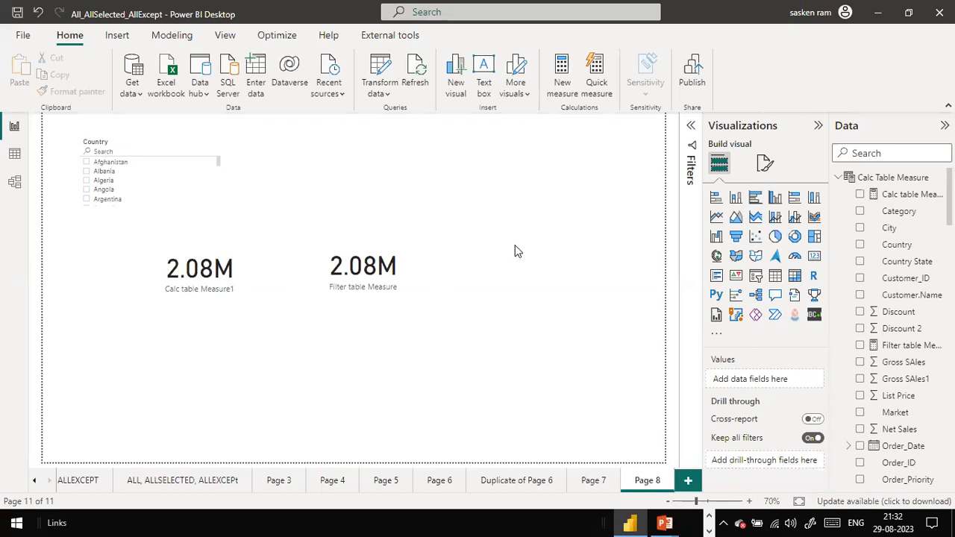
# Search the data fields for "total" and examine the formula of the Total Sales M measure.
pyautogui.click(241, 284)
pyautogui.click(427, 271)
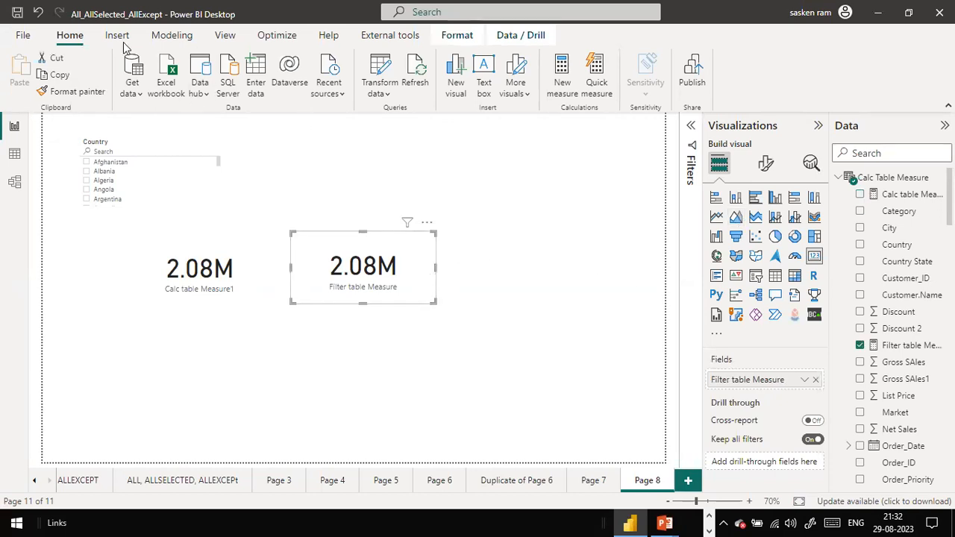
pyautogui.click(635, 235)
pyautogui.click(876, 152)
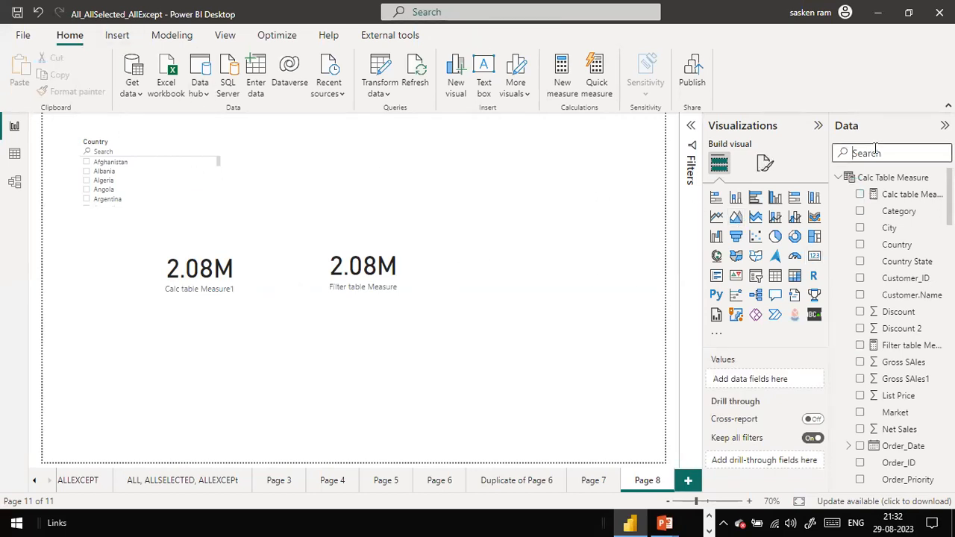
pyautogui.write('total')
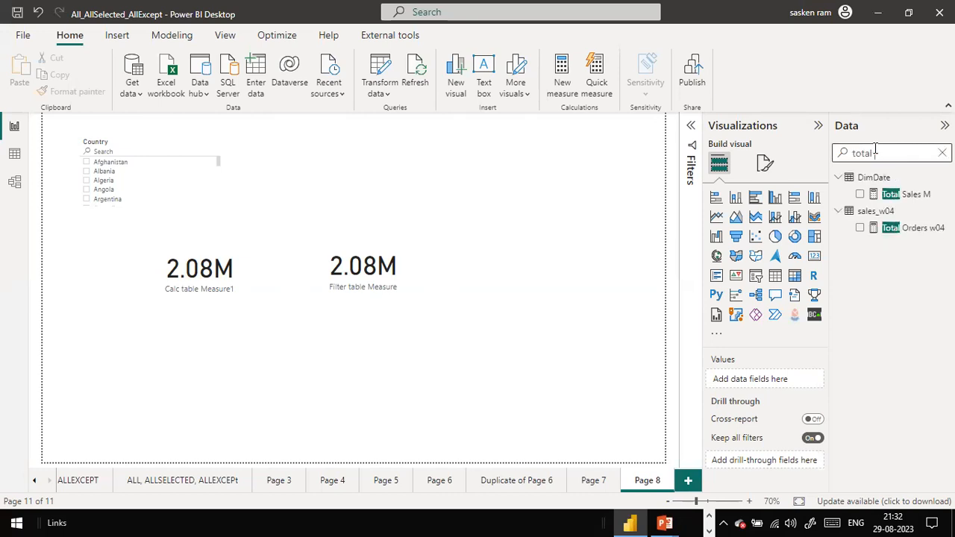
pyautogui.click(917, 194)
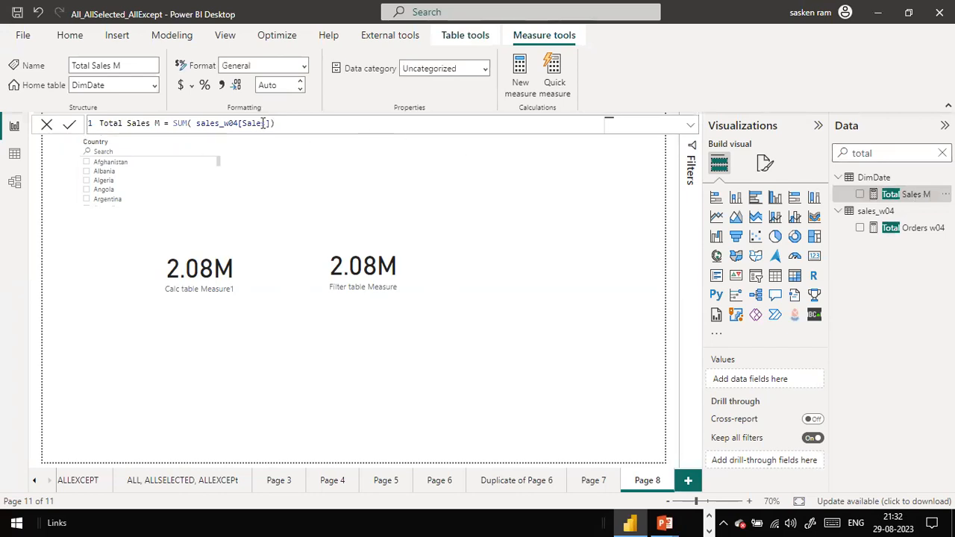
pyautogui.click(46, 124)
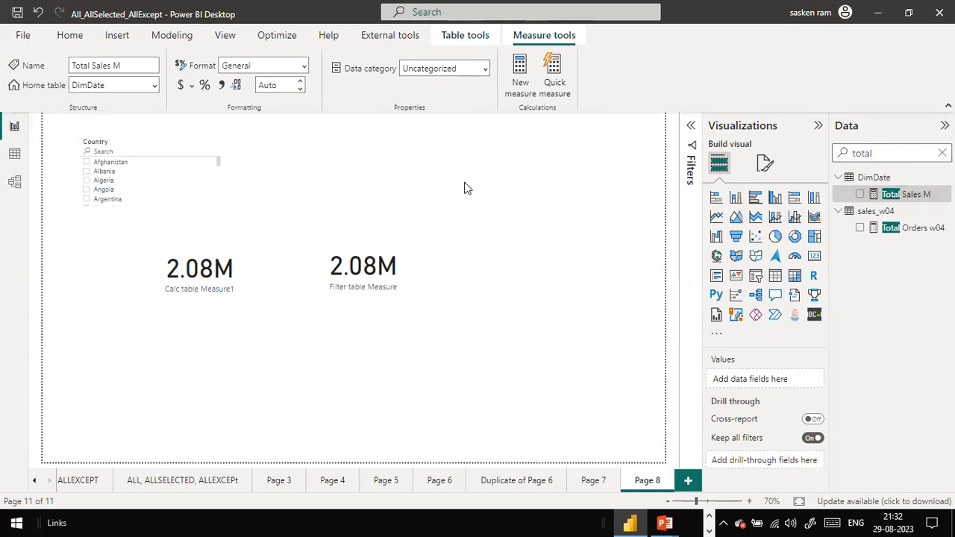
# Clear the field search and copy the entire formula of Filter table Measure without changing it.
pyautogui.click(416, 261)
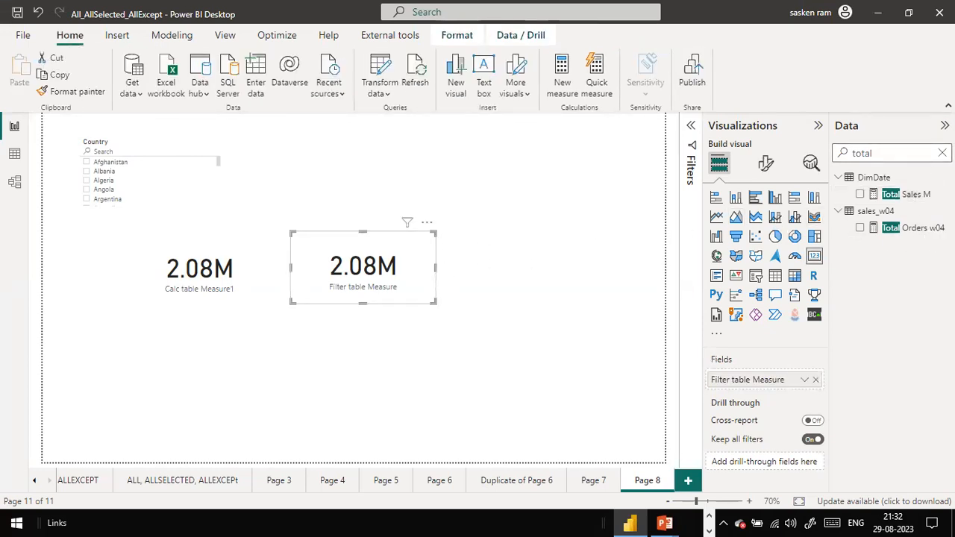
pyautogui.click(943, 153)
pyautogui.click(892, 346)
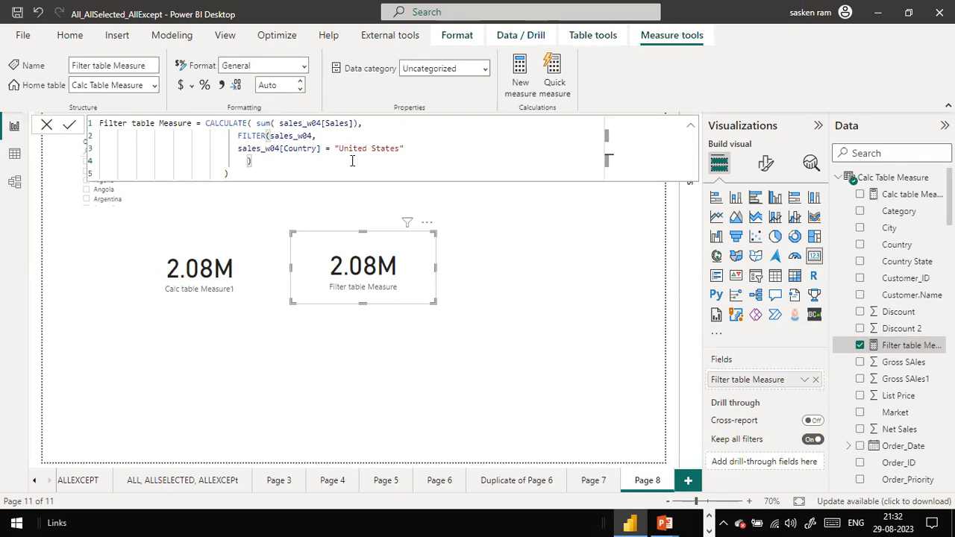
pyautogui.hotkey('ctrl', 'a')
pyautogui.hotkey('ctrl', 'c')
pyautogui.click(47, 126)
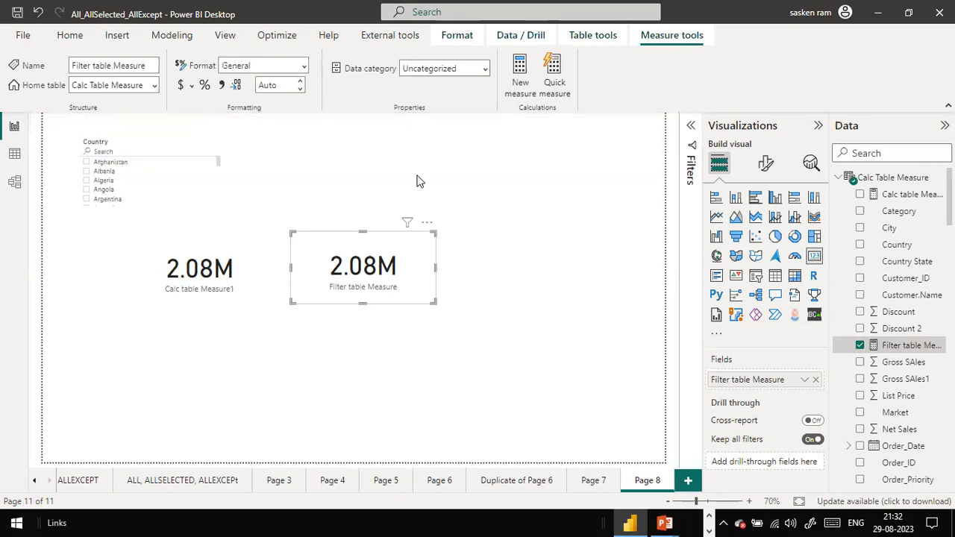
# Create a new measure from the copied Filter table Measure formula and remove the opening of its FILTER wrapper before the Country condition.
pyautogui.click(523, 166)
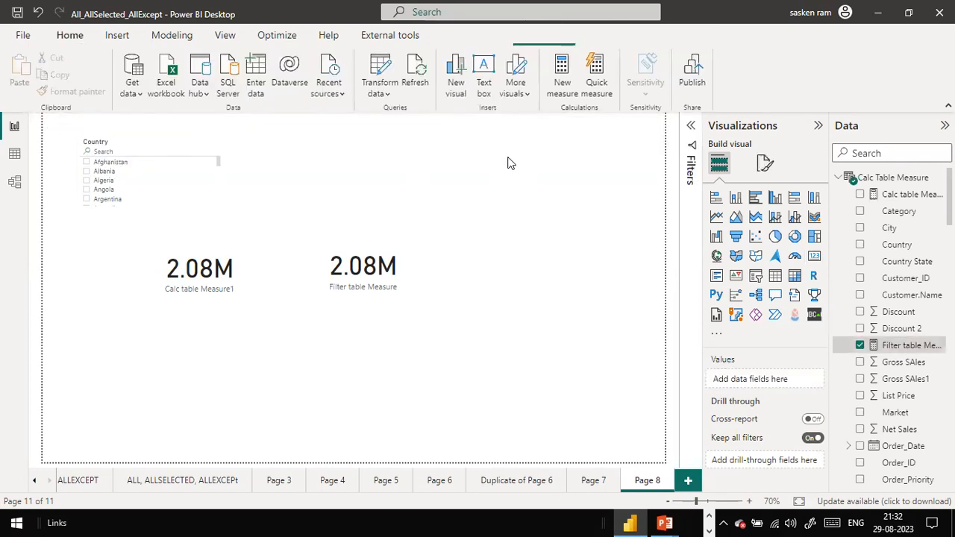
pyautogui.click(145, 47)
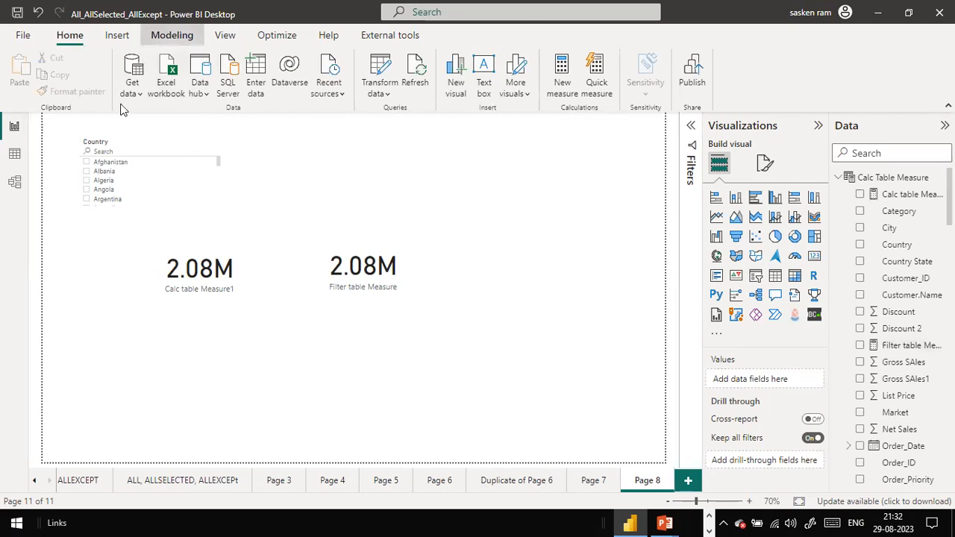
pyautogui.click(78, 90)
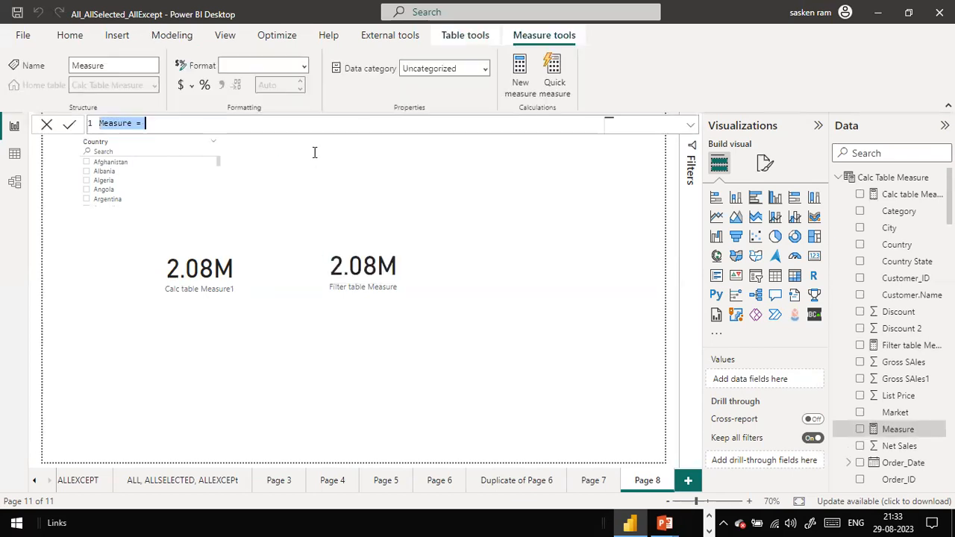
pyautogui.hotkey('ctrl', 'v')
pyautogui.press('Up')
pyautogui.press('Up')
pyautogui.press('Up')
pyautogui.hotkey('ctrl', 'shift', 'Right')
pyautogui.hotkey('ctrl', 'shift', 'Right')
pyautogui.hotkey('ctrl', 'shift', 'Right')
pyautogui.press('Delete')
pyautogui.press('Delete')
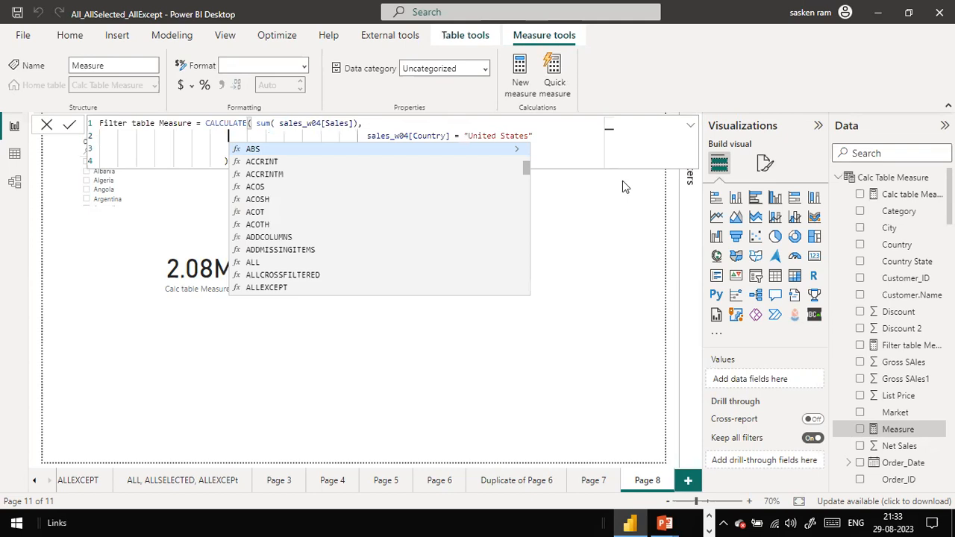
# Pull the sales_w04[Country] = "United States" condition back toward the line start and remove the surplus closing parenthesis and empty line.
pyautogui.press('BackSpace')
pyautogui.press('BackSpace')
pyautogui.press('BackSpace')
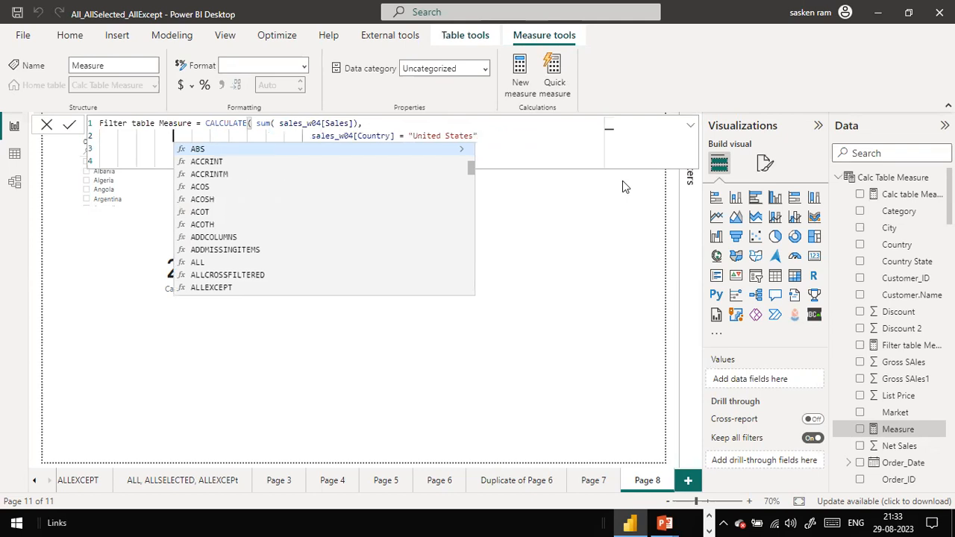
pyautogui.press('BackSpace')
pyautogui.press('BackSpace')
pyautogui.press('BackSpace')
pyautogui.press('BackSpace')
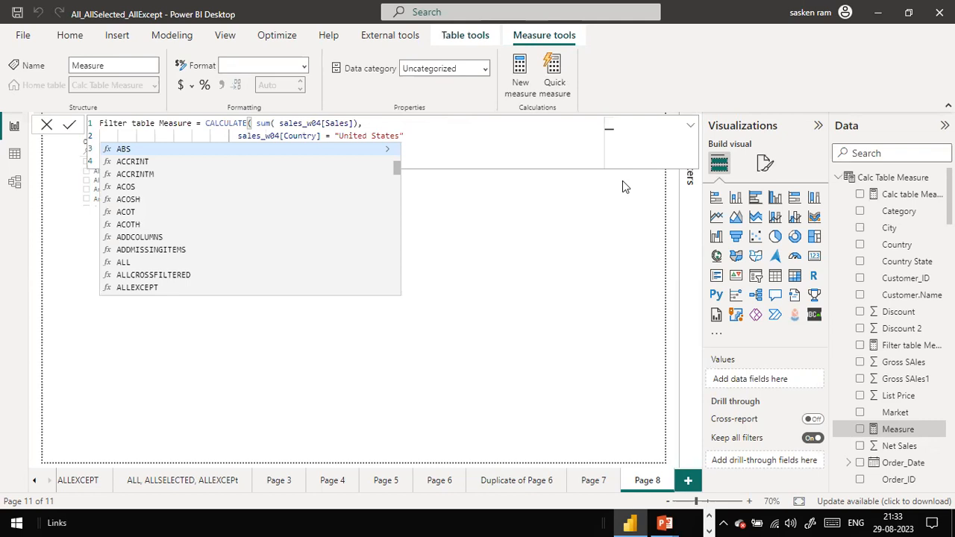
pyautogui.press('Escape')
pyautogui.press('BackSpace')
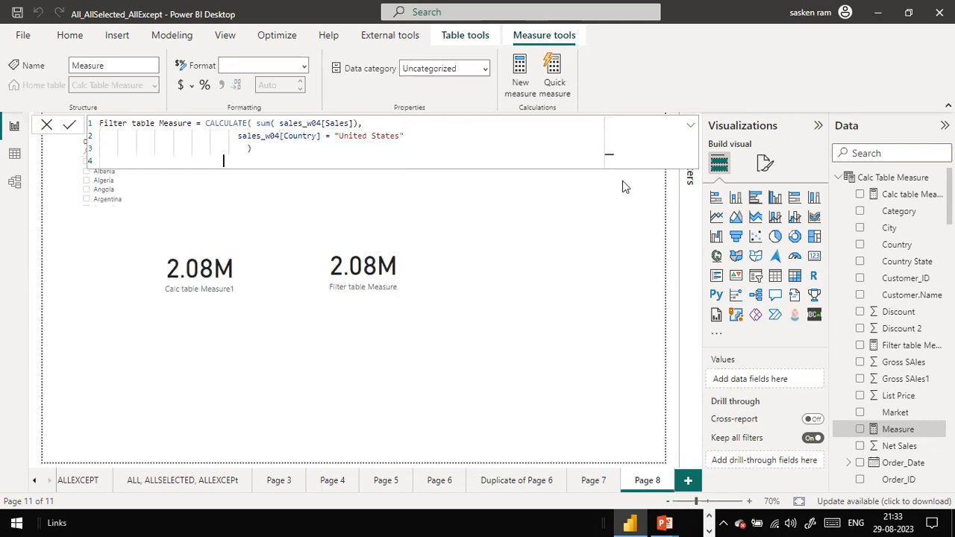
pyautogui.press('Up')
pyautogui.press('Delete')
# Rename the new measure Boolean Filter Measure at the start of its formula and commit it.
pyautogui.press('Up')
pyautogui.press('Up')
pyautogui.press('Home')
pyautogui.write('Boolean')
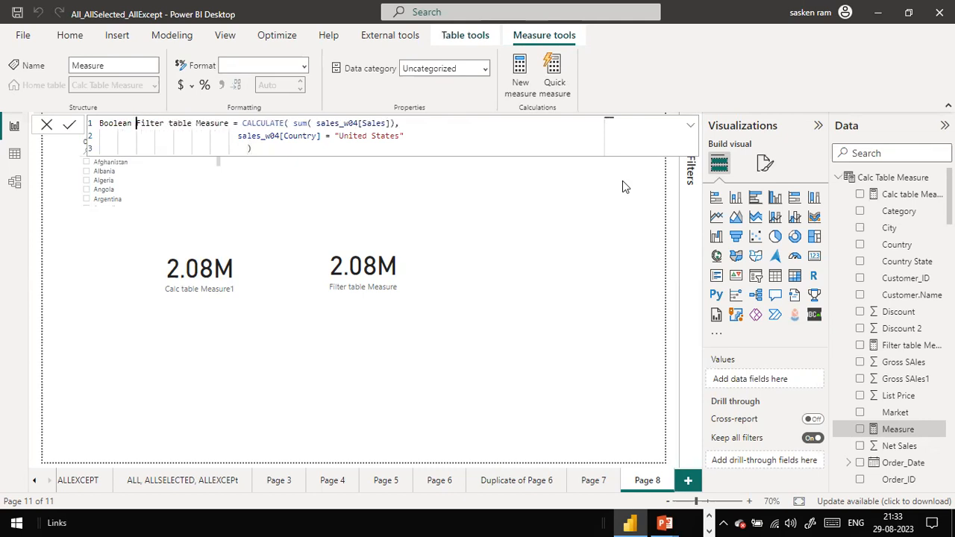
pyautogui.hotkey('ctrl', 'Right')
pyautogui.hotkey('ctrl', 'shift', 'Right')
pyautogui.press('Delete')
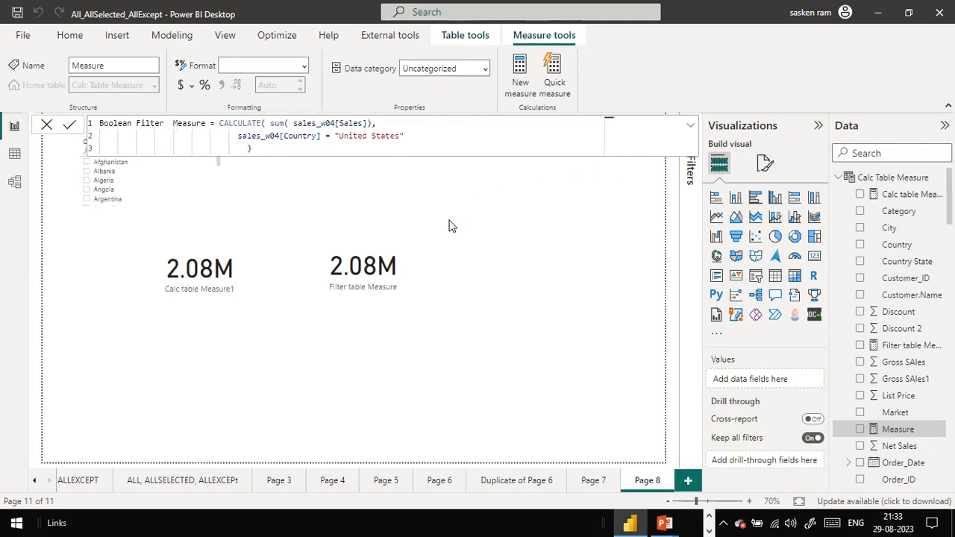
pyautogui.press('Return')
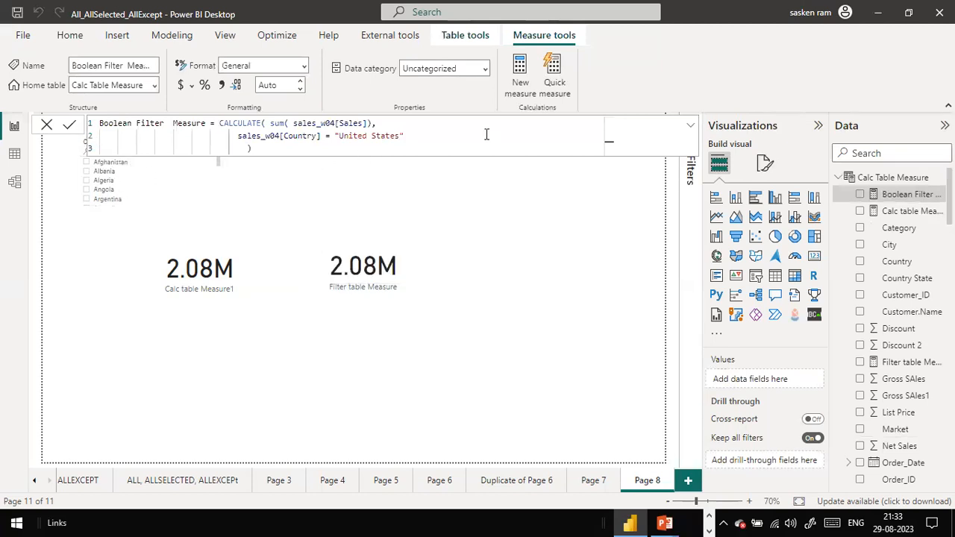
# Close the formula and add a card showing Boolean Filter Measure beside the Filter table Measure card.
pyautogui.click(47, 125)
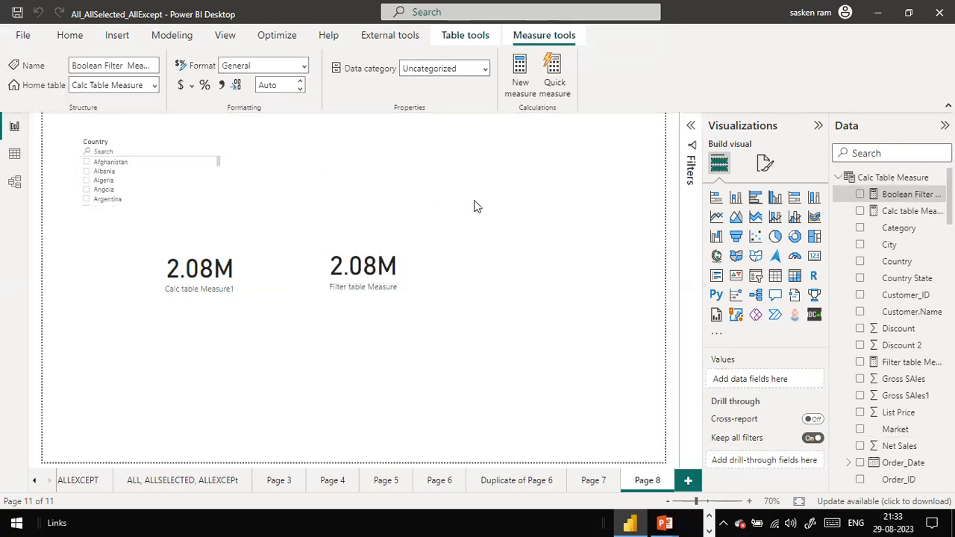
pyautogui.click(619, 145)
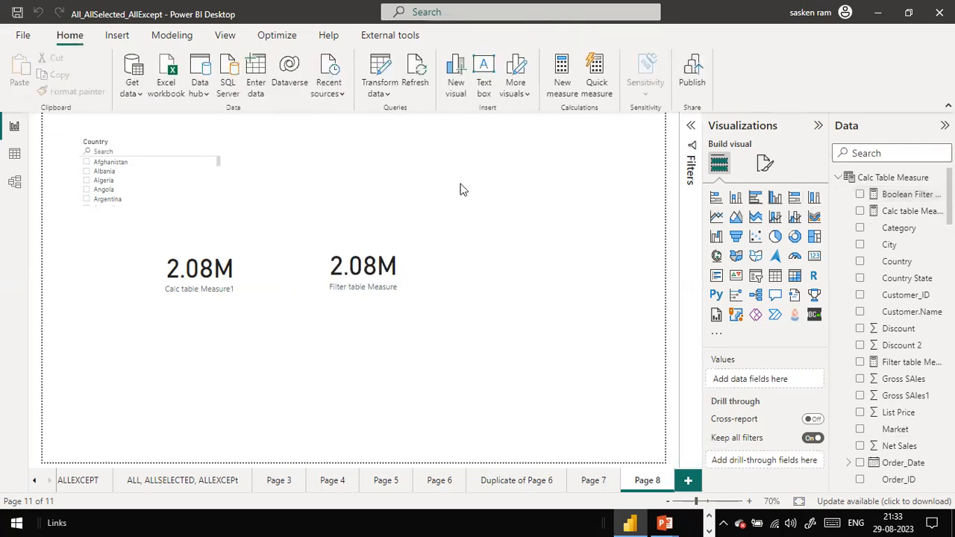
pyautogui.click(814, 256)
pyautogui.moveTo(355, 189); pyautogui.dragTo(512, 276)
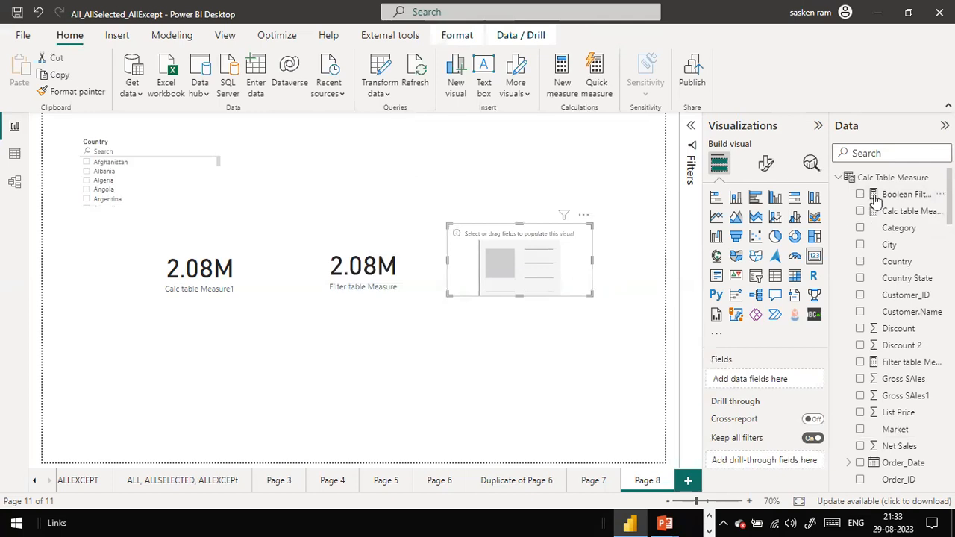
pyautogui.moveTo(906, 195); pyautogui.dragTo(507, 266)
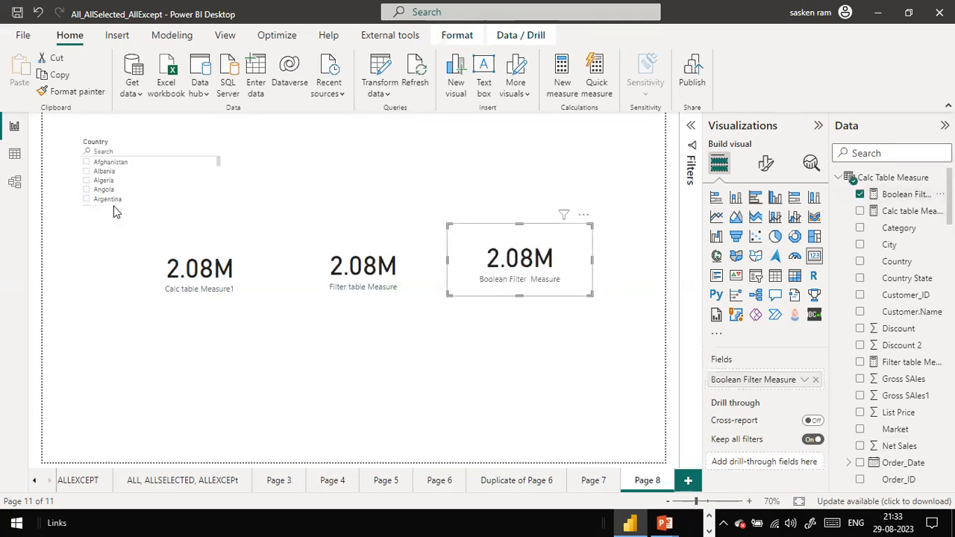
# Select Afghanistan in the Country slicer and examine the Boolean Filter Measure card together with its formula.
pyautogui.click(88, 163)
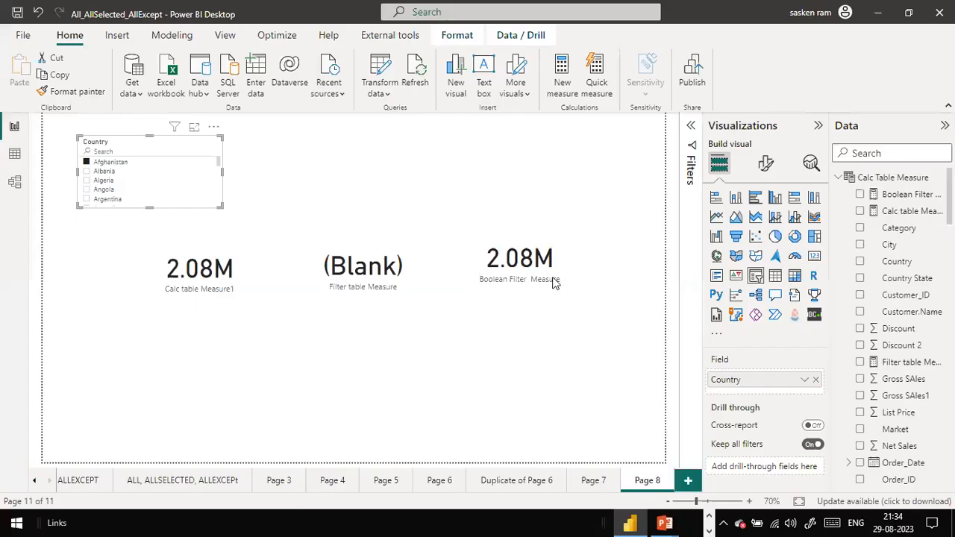
pyautogui.click(555, 282)
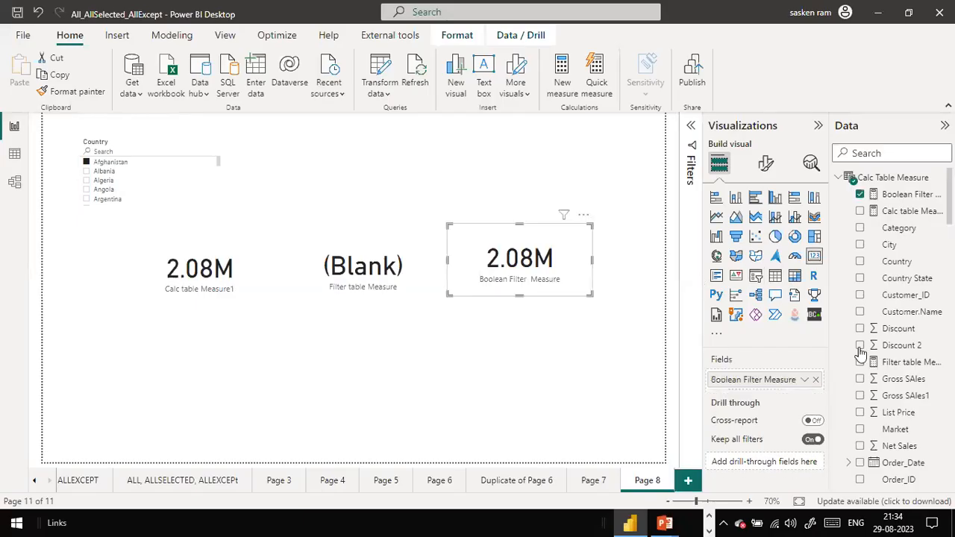
pyautogui.click(906, 196)
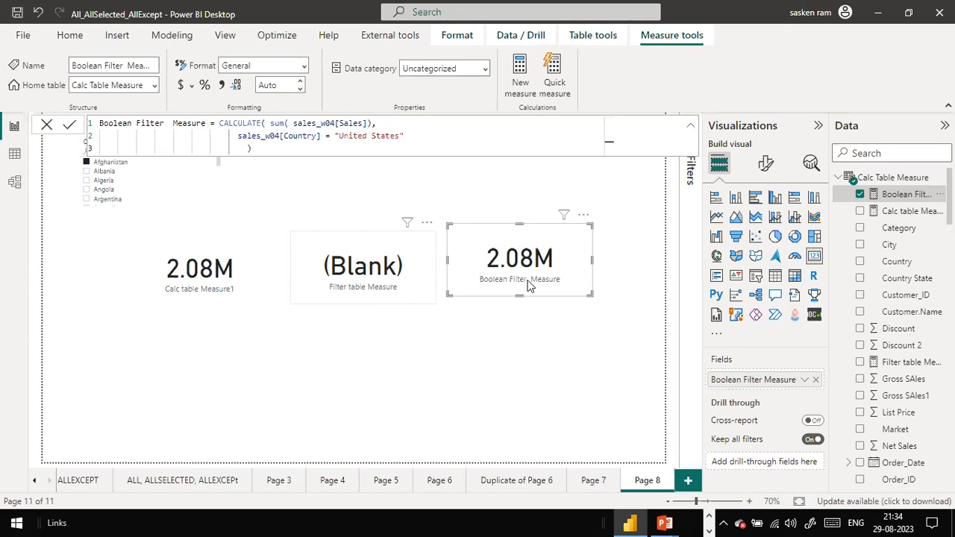
pyautogui.click(640, 297)
pyautogui.click(575, 284)
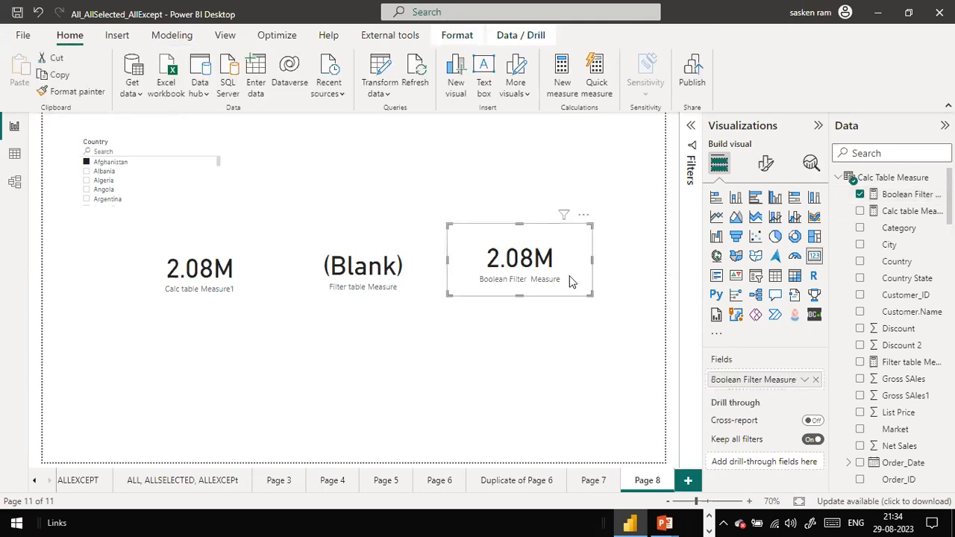
pyautogui.click(907, 196)
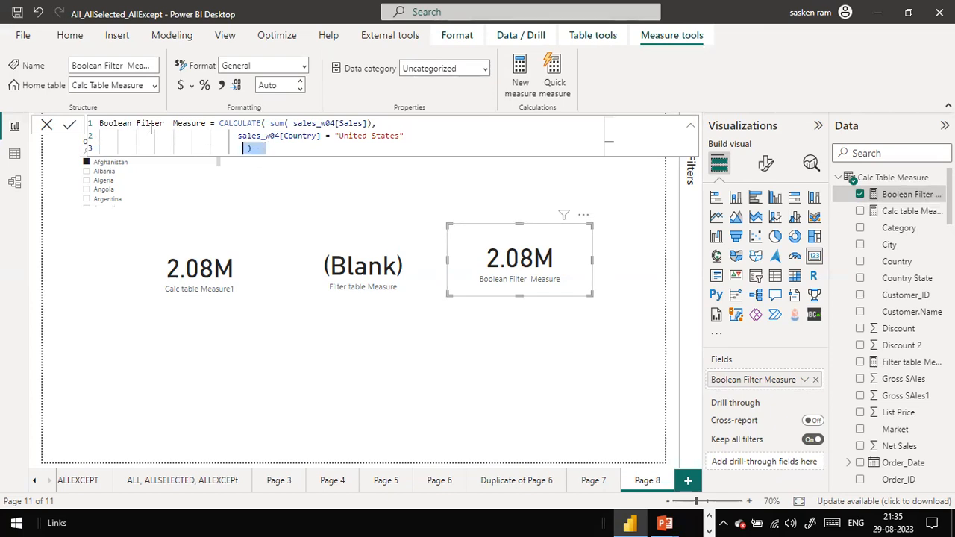
pyautogui.hotkey('ctrl', 'a')
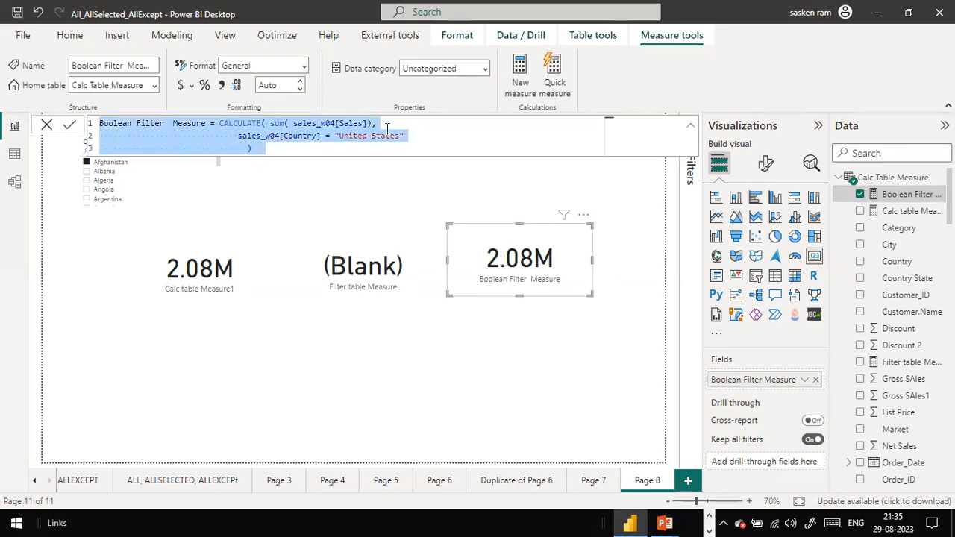
# Clear the Afghanistan selection, compare the three cards with Australia selected in the Country slicer, and clear the slicer again.
pyautogui.click(86, 191)
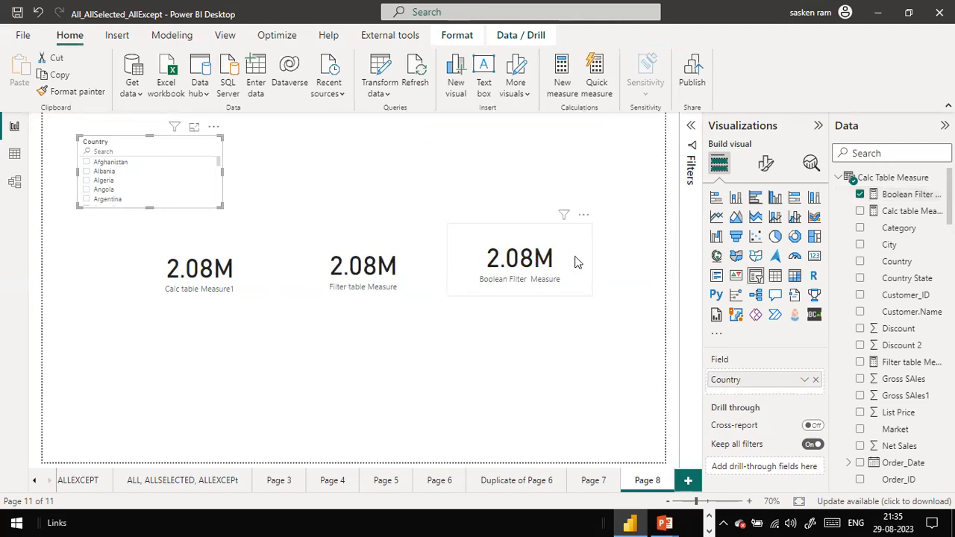
pyautogui.scroll(-2, 123, 186)
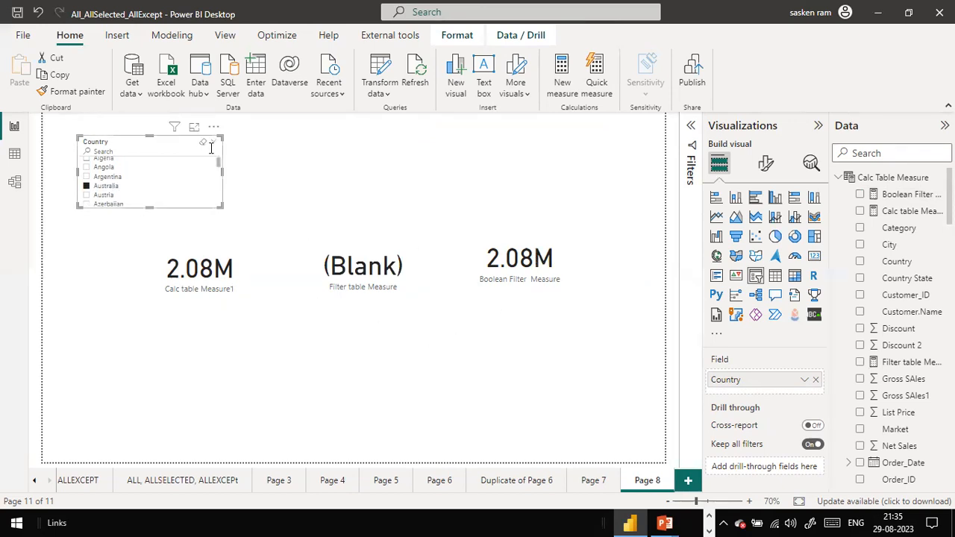
pyautogui.click(204, 147)
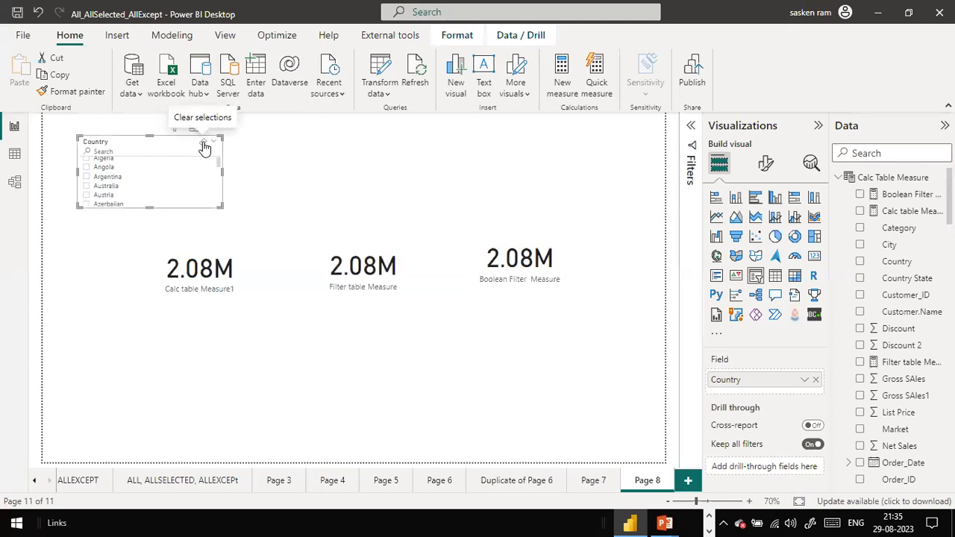
pyautogui.click(506, 338)
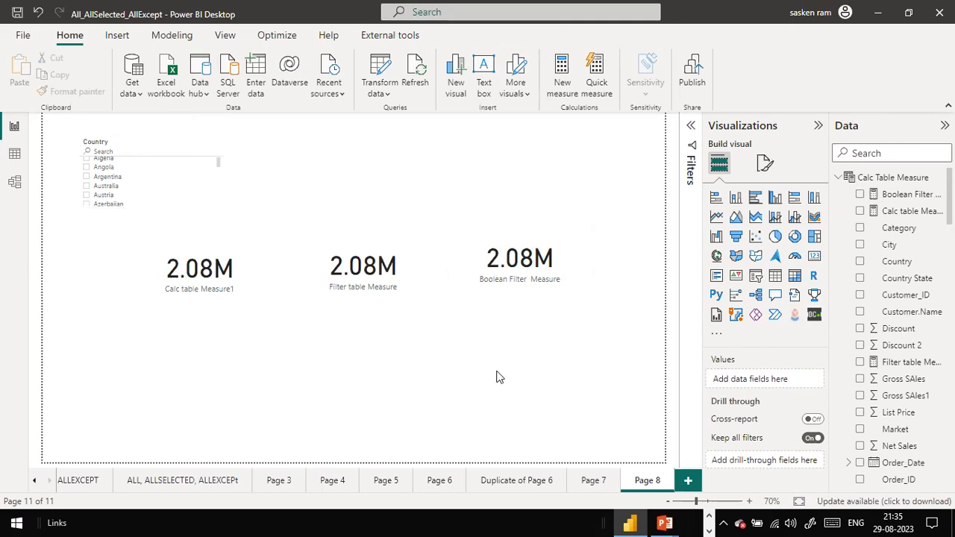
# Add a card below Boolean Filter Measure, search the data fields for "total sa", and show Total Sales M in it.
pyautogui.click(814, 256)
pyautogui.moveTo(364, 201); pyautogui.dragTo(608, 326)
pyautogui.click(897, 155)
pyautogui.write('total sa')
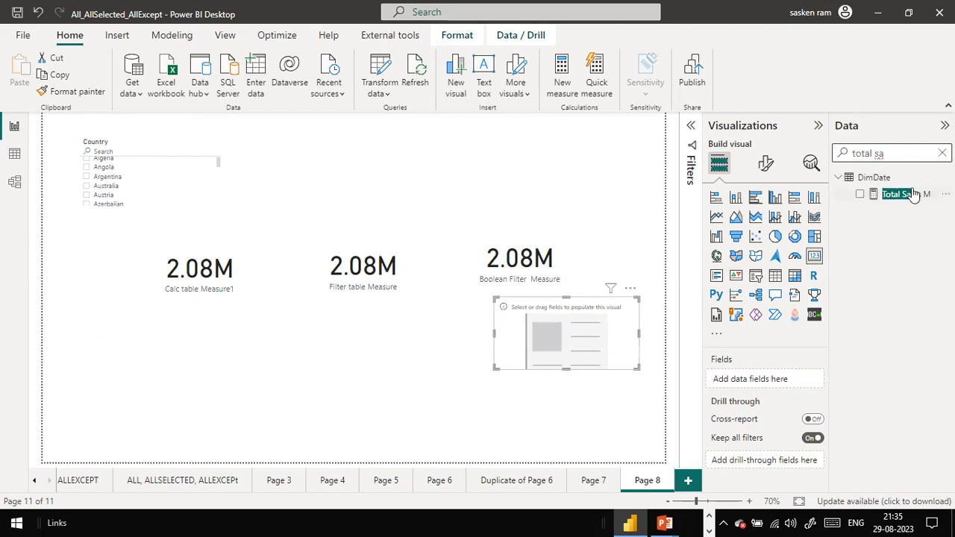
pyautogui.moveTo(907, 194); pyautogui.dragTo(588, 336)
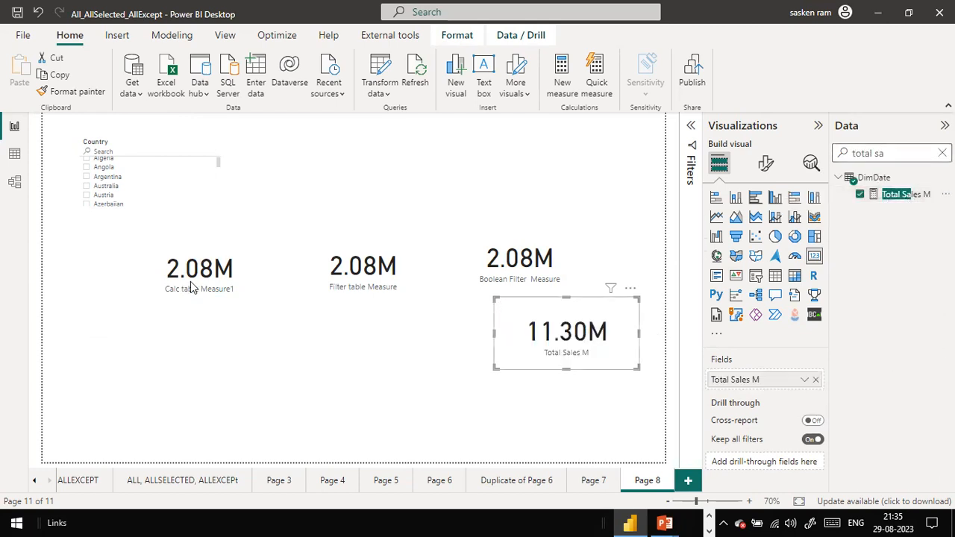
# Filter the report by Argentina in the Country slicer, and switch the selection to Angola.
pyautogui.scroll(1, 102, 194)
pyautogui.scroll(1, 104, 198)
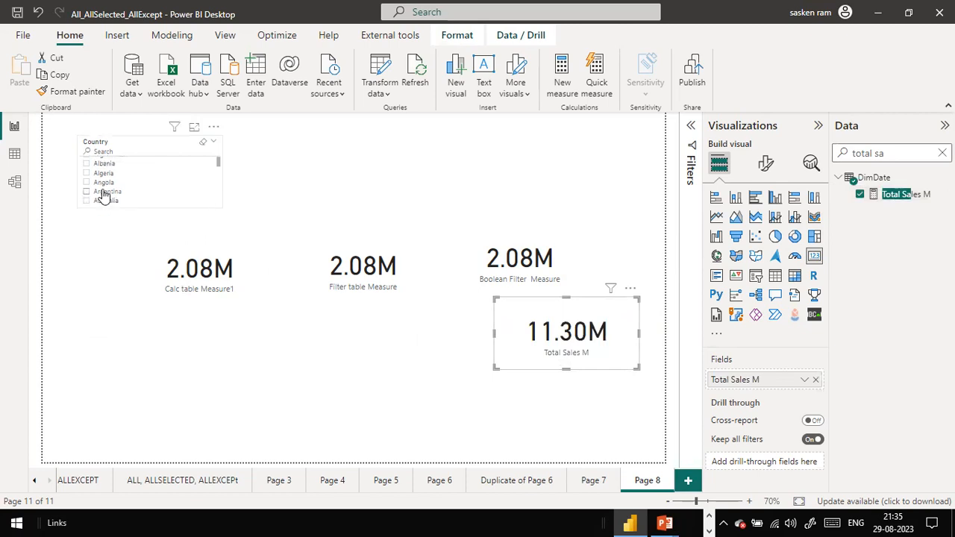
pyautogui.click(104, 192)
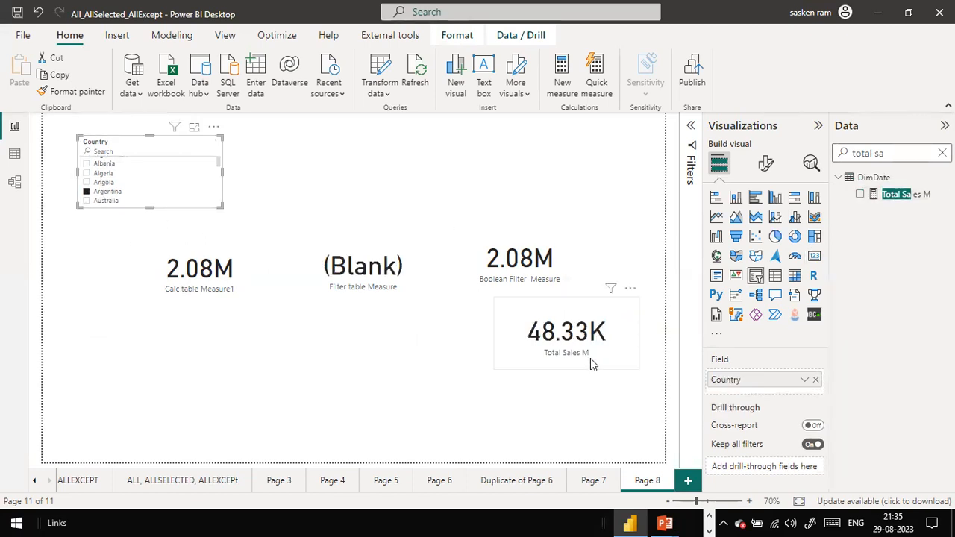
pyautogui.click(96, 183)
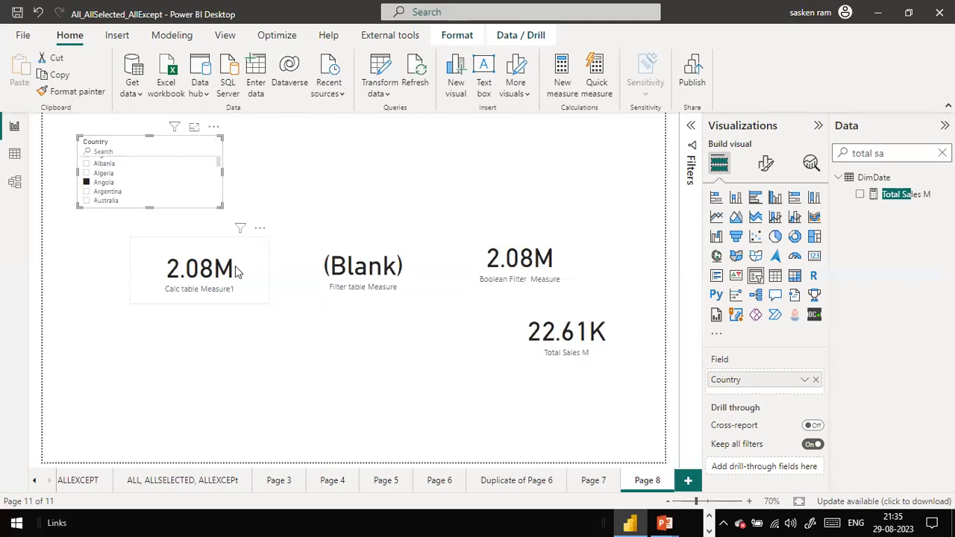
# Arrange the four cards in one row: Calc table Measure1, Filter table Measure, Boolean Filter Measure and Total Sales M.
pyautogui.moveTo(261, 282); pyautogui.dragTo(190, 283)
pyautogui.moveTo(354, 290); pyautogui.dragTo(276, 292)
pyautogui.moveTo(513, 286); pyautogui.dragTo(497, 285)
pyautogui.moveTo(624, 345); pyautogui.dragTo(653, 297)
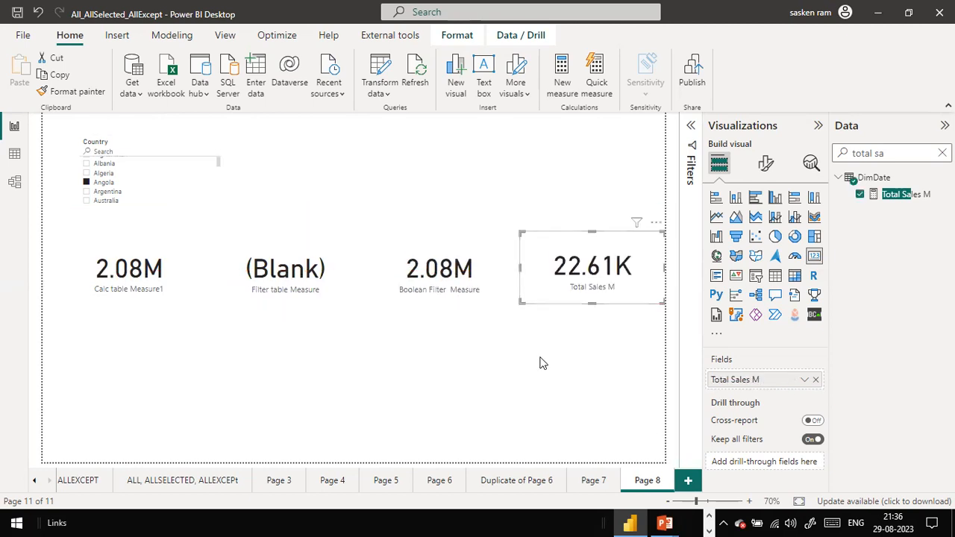
# Clear the field search and open the Boolean Filter Measure formula for the selected card.
pyautogui.click(444, 313)
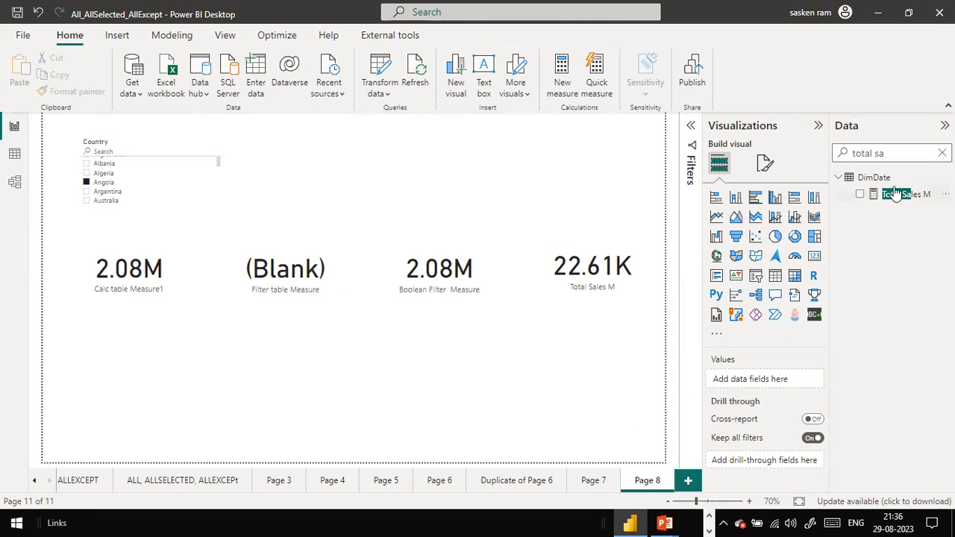
pyautogui.click(645, 272)
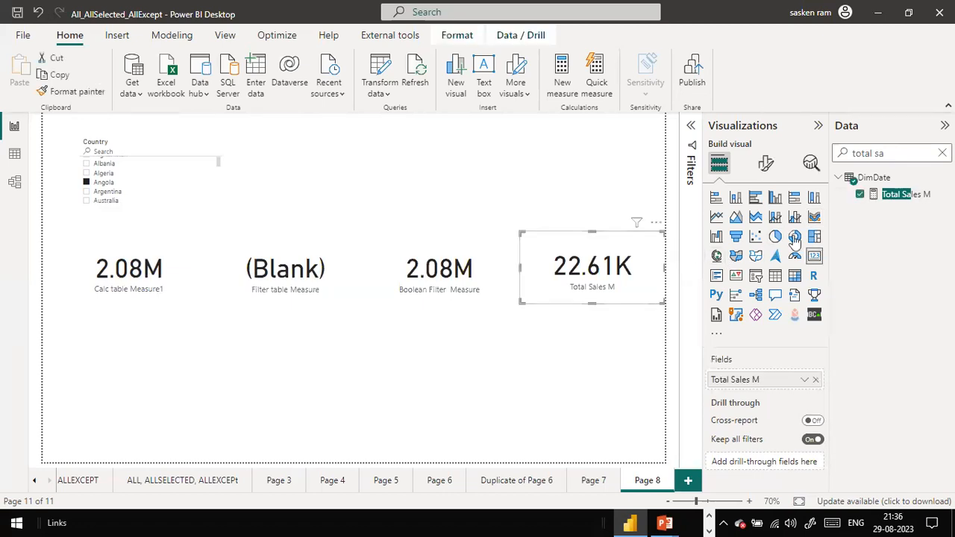
pyautogui.click(494, 278)
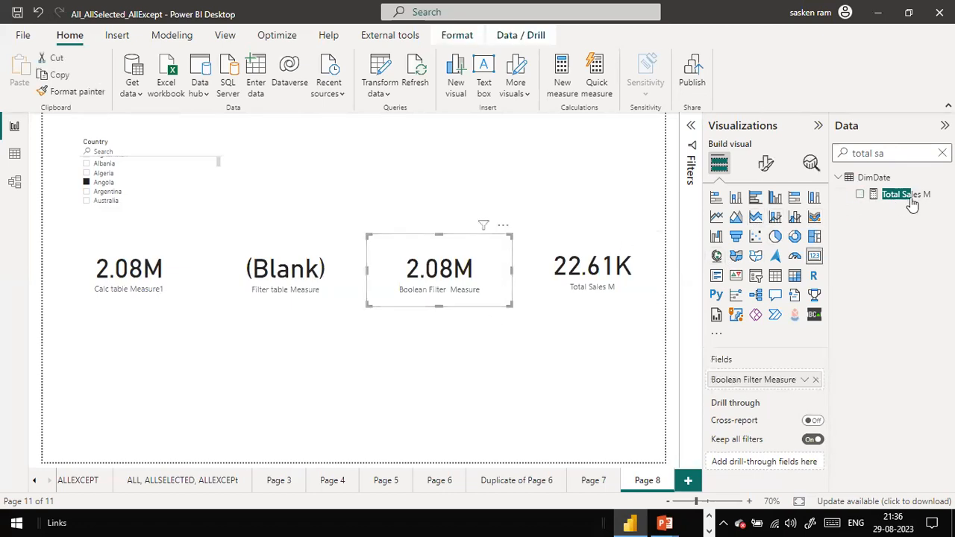
pyautogui.click(943, 153)
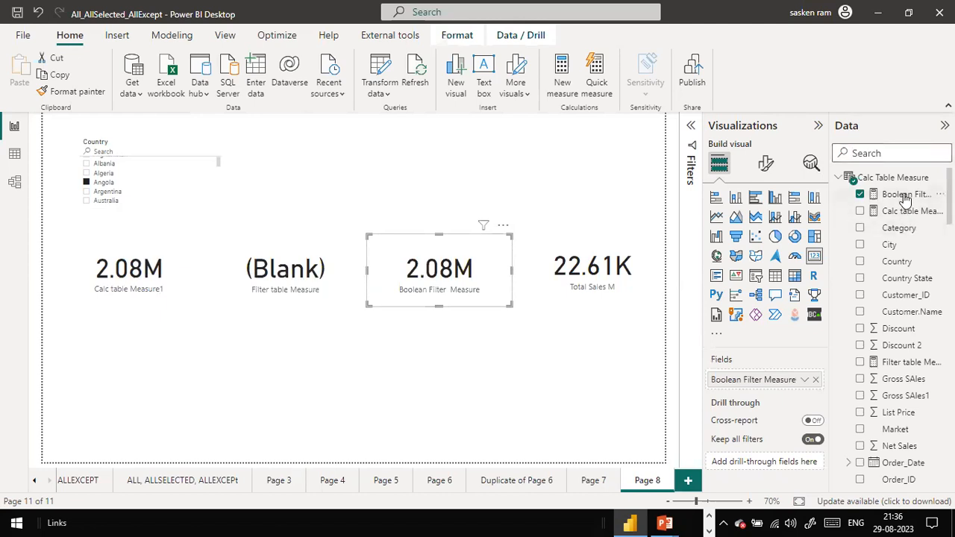
pyautogui.click(904, 194)
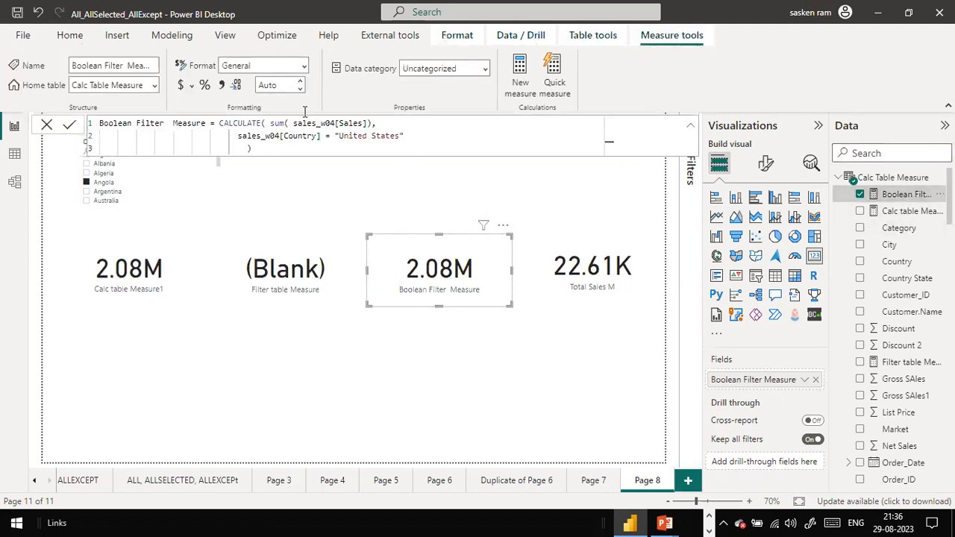
# Close the Boolean Filter Measure formula and select the Total Sales M card.
pyautogui.click(47, 125)
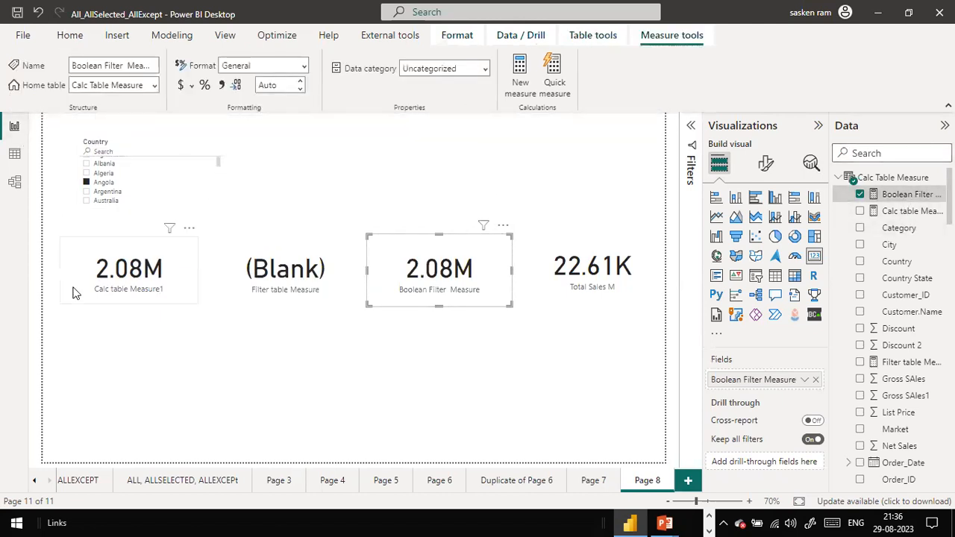
pyautogui.click(436, 380)
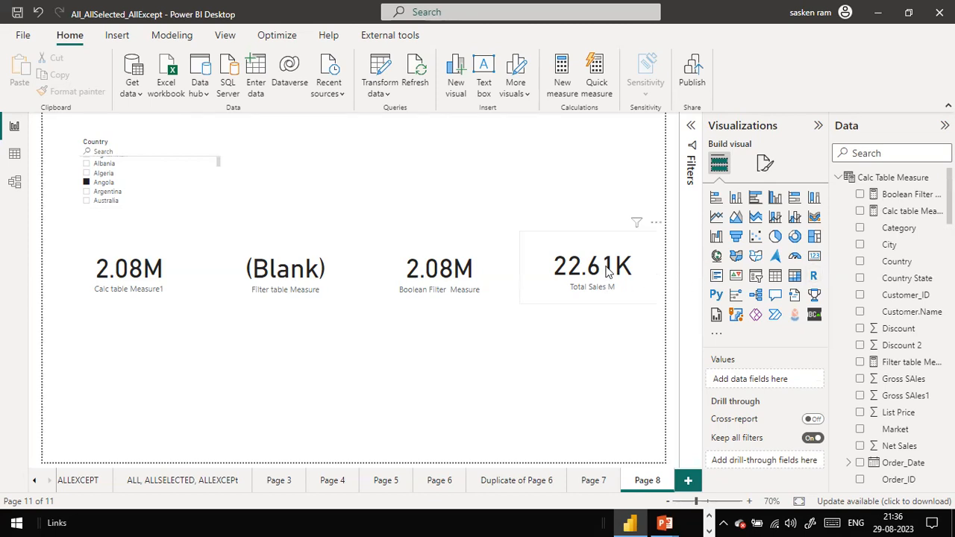
pyautogui.click(640, 276)
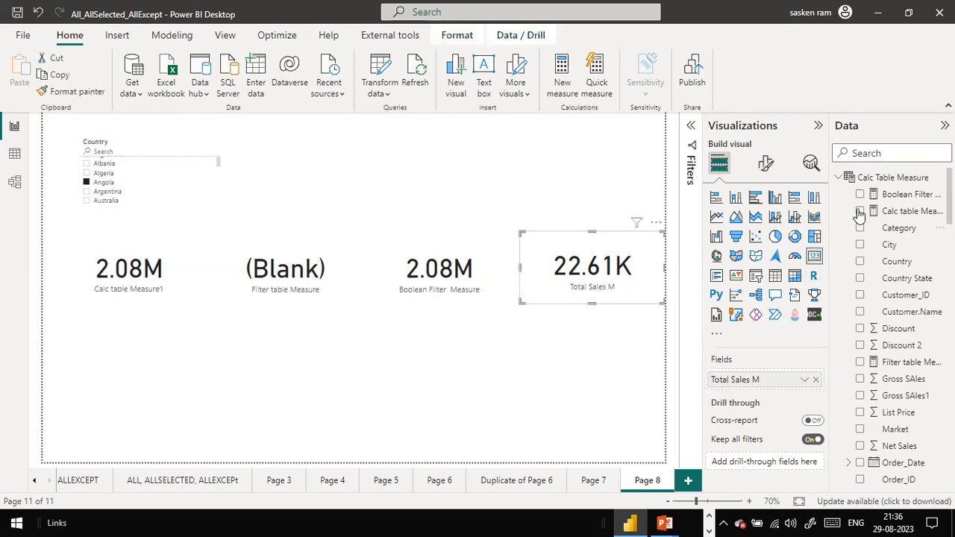
# Open the Boolean Filter Measure formula and try adding [Total Sales M] > 1000000 as a second CALCULATE filter after the Country condition.
pyautogui.click(919, 197)
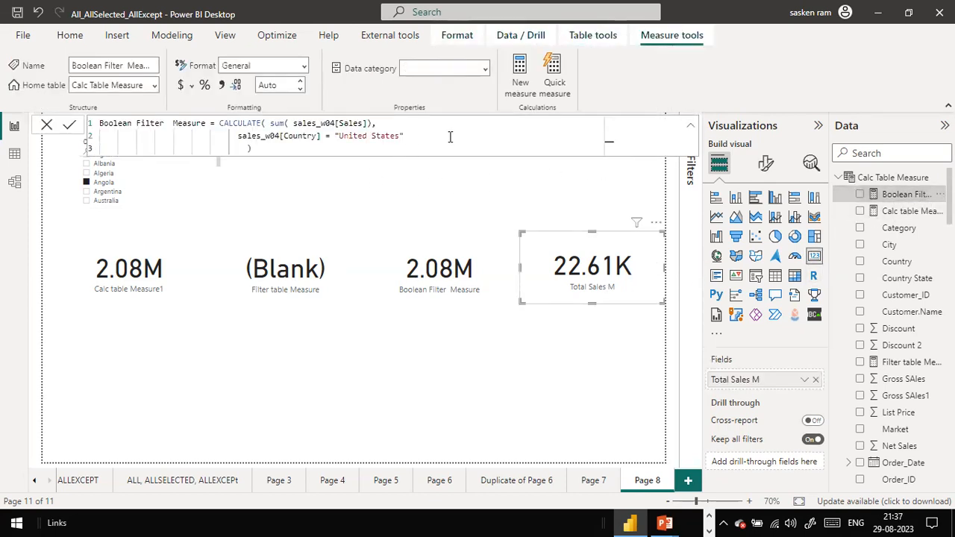
pyautogui.write(',')
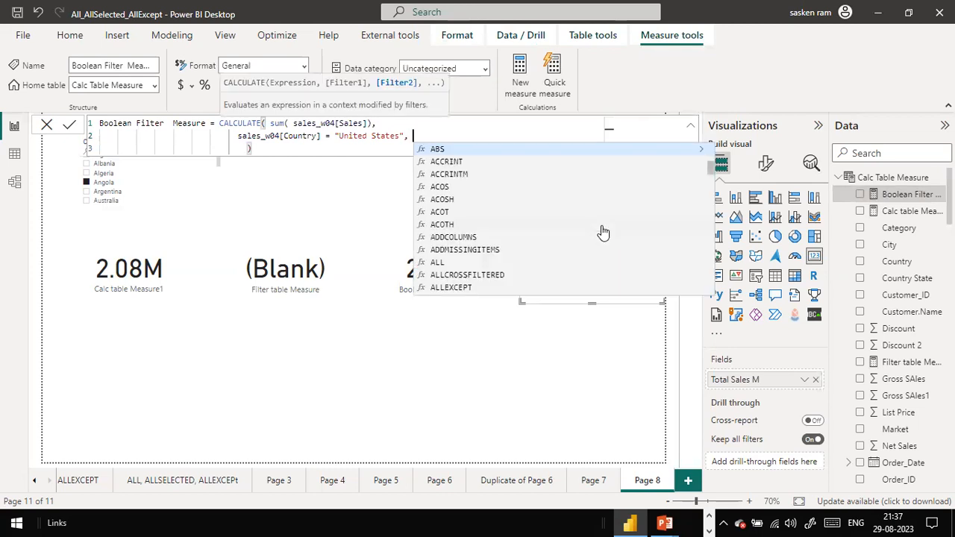
pyautogui.hotkey('shift', 'Return')
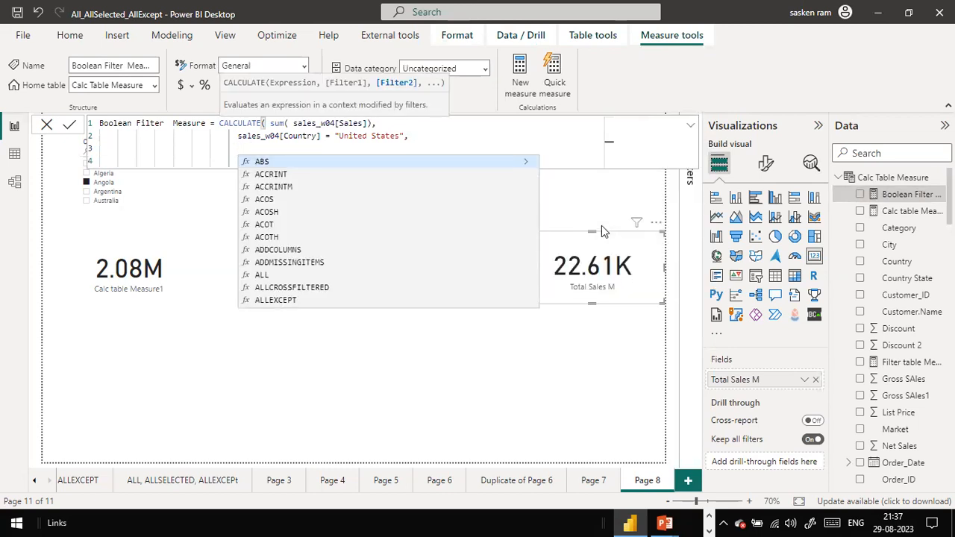
pyautogui.write('[t')
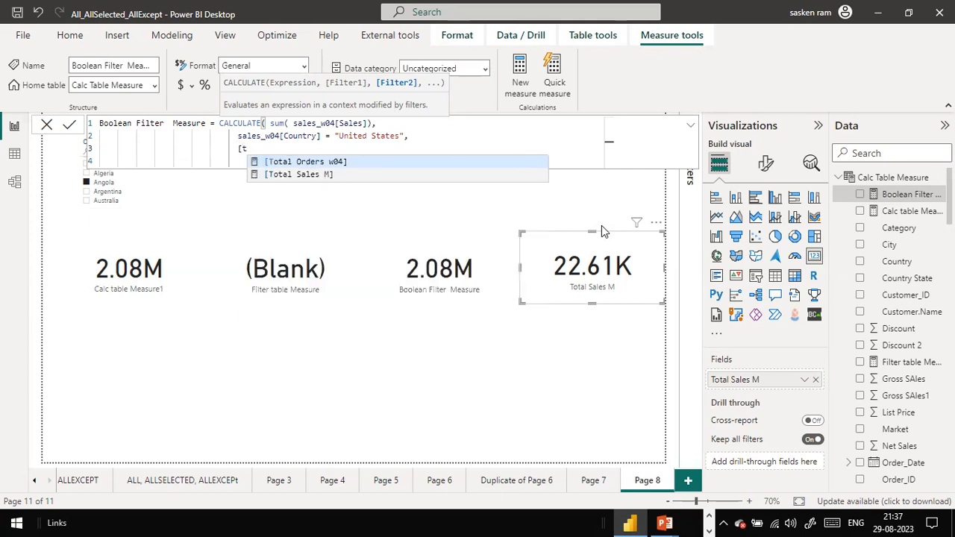
pyautogui.press('Escape')
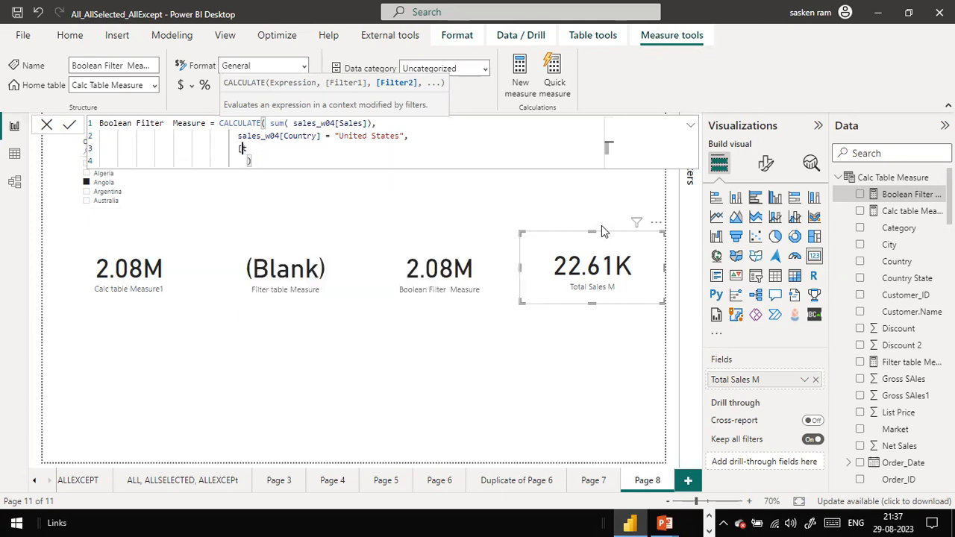
pyautogui.hotkey('ctrl', 'space')
pyautogui.press('Down')
pyautogui.press('Tab')
pyautogui.write('> 1000000')
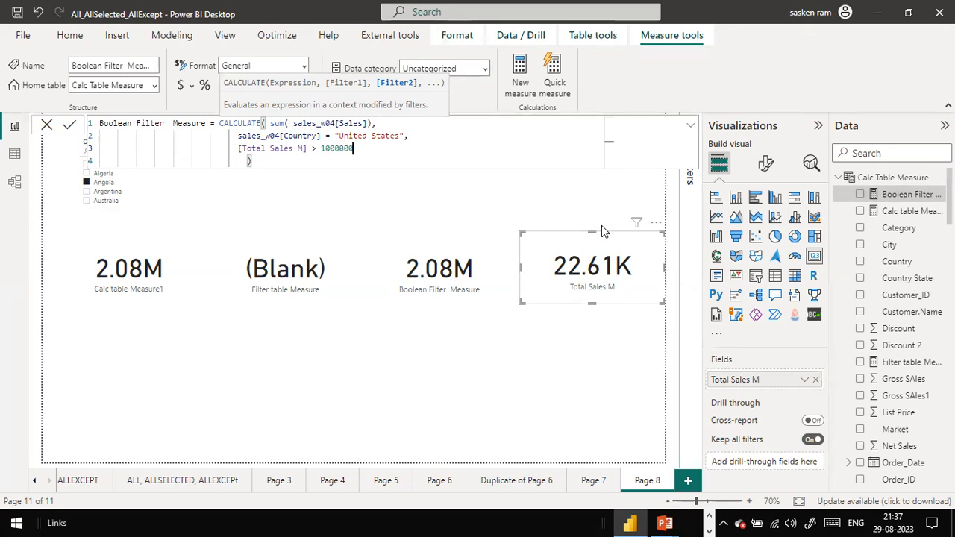
pyautogui.press('Down')
pyautogui.press('Return')
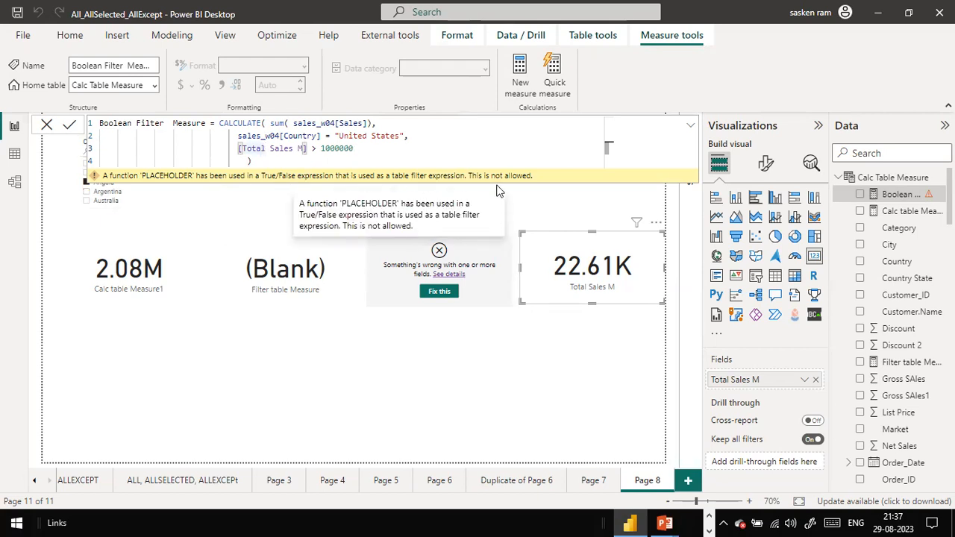
# Switch to the PowerPoint slide comparing table filter and Boolean expressions, and return to the Power BI report.
pyautogui.click(400, 158)
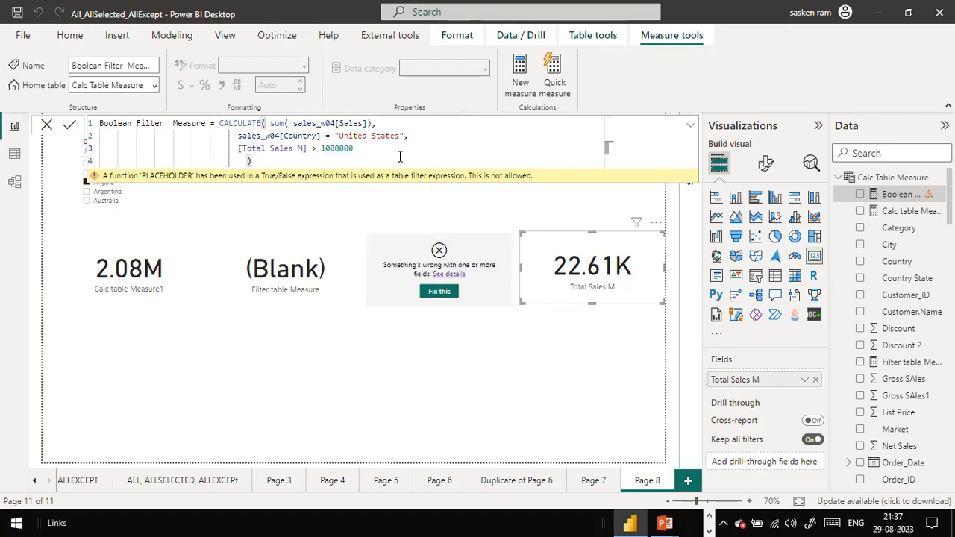
pyautogui.hotkey('alt', 'Tab')
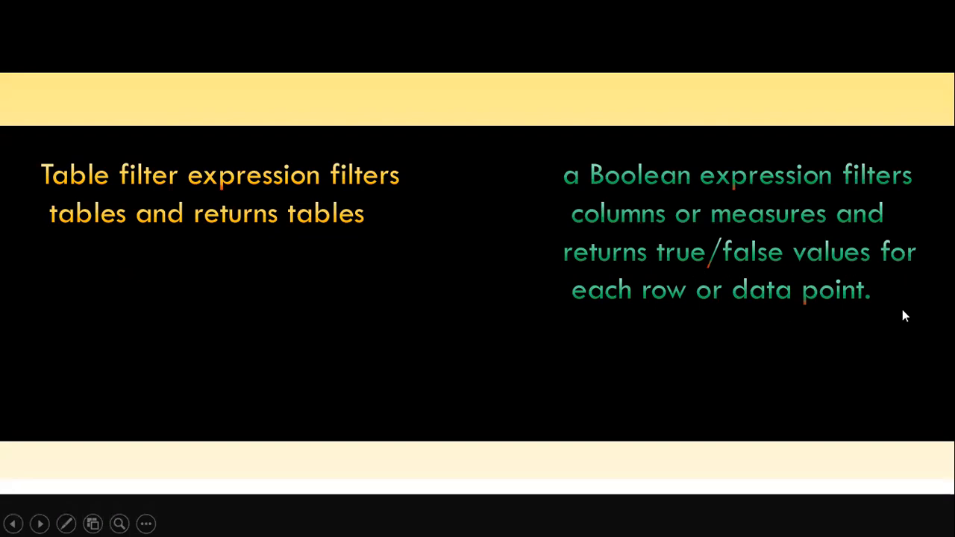
pyautogui.hotkey('alt', 'Tab')
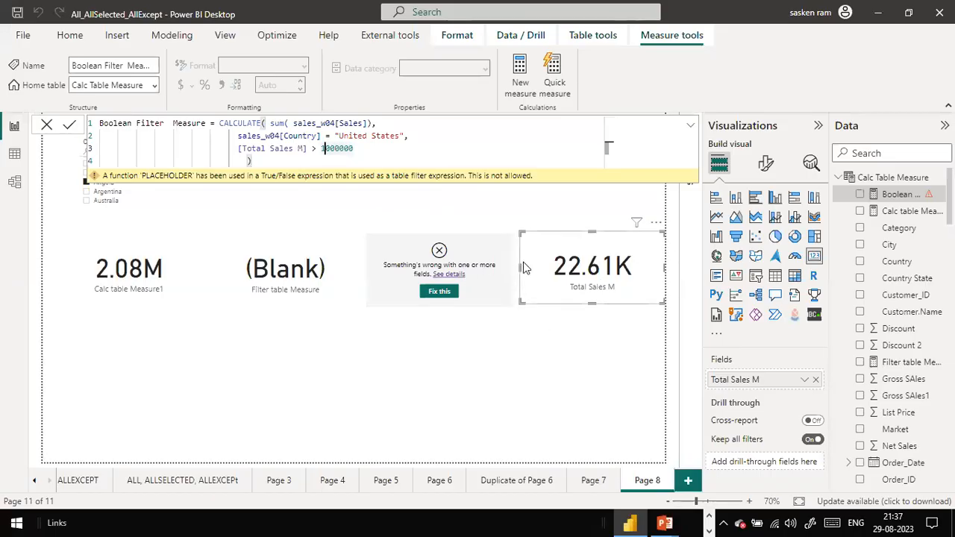
# Delete the [Total Sales M] > 1000000 condition and its line from the Boolean Filter Measure formula.
pyautogui.moveTo(353, 148); pyautogui.dragTo(219, 152)
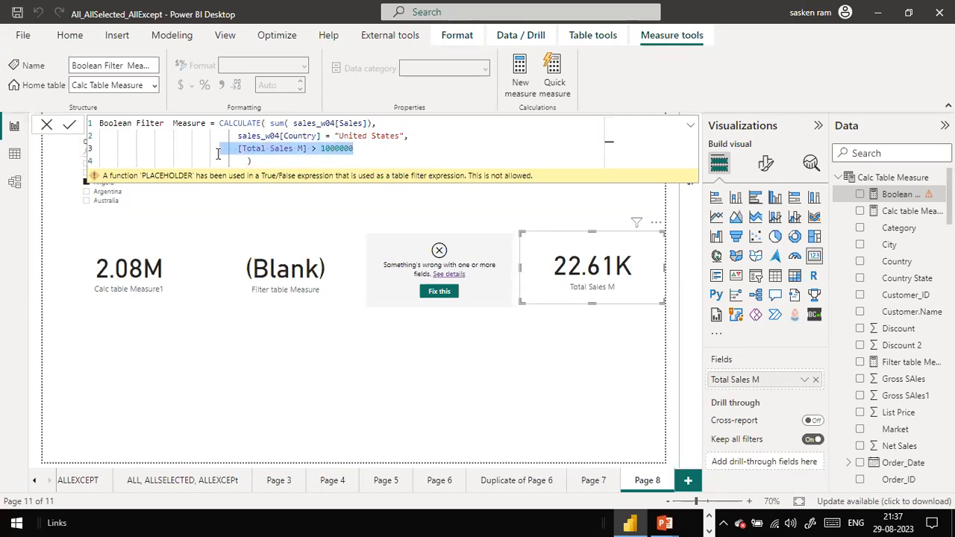
pyautogui.press('Delete')
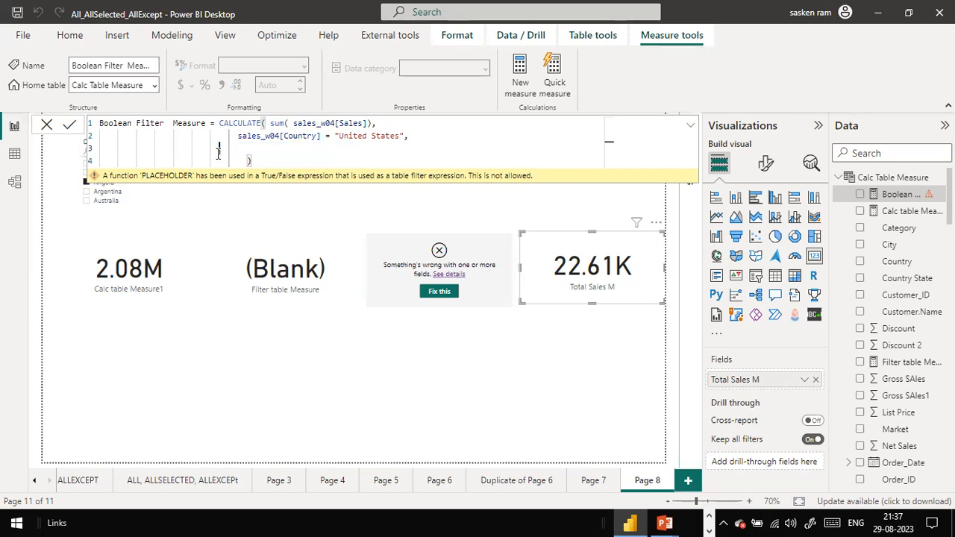
pyautogui.press('Delete')
pyautogui.click(256, 153)
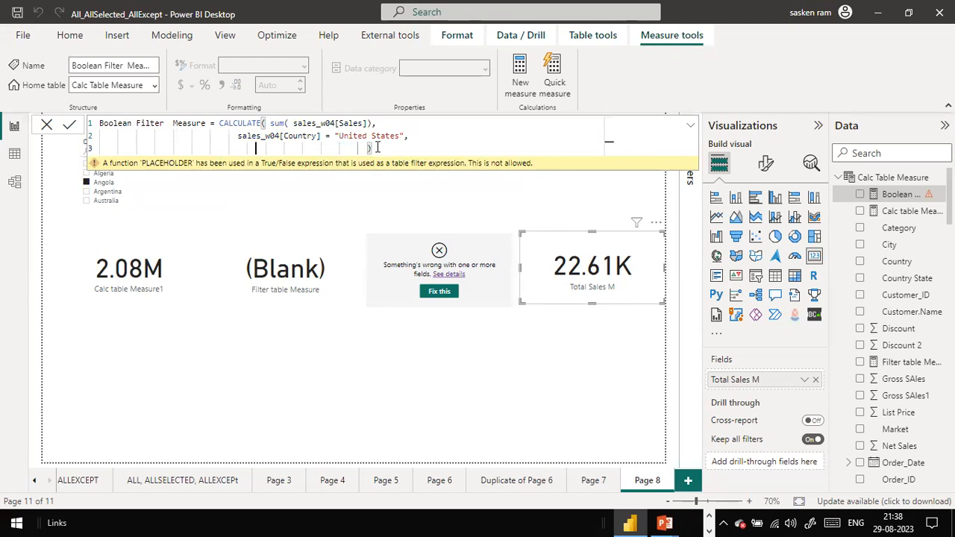
pyautogui.press('BackSpace')
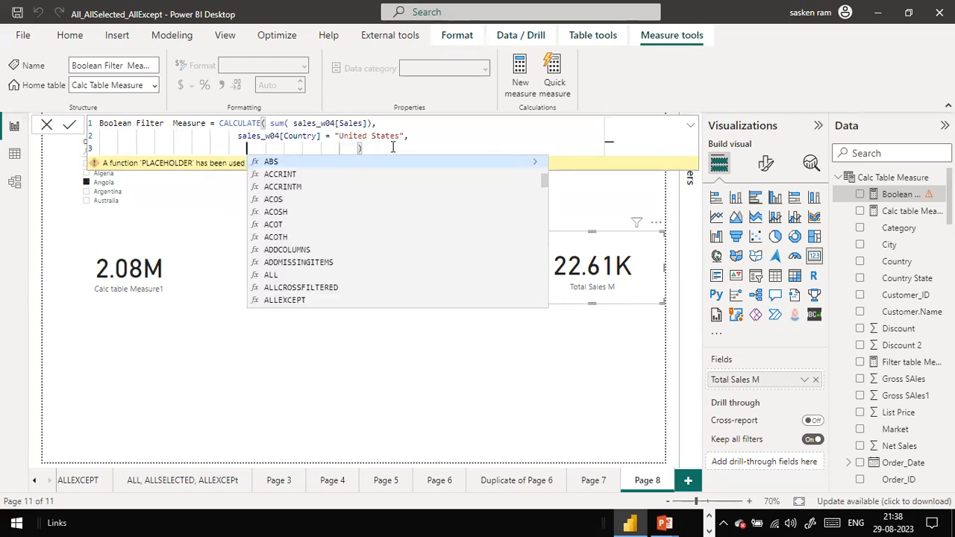
pyautogui.click(393, 148)
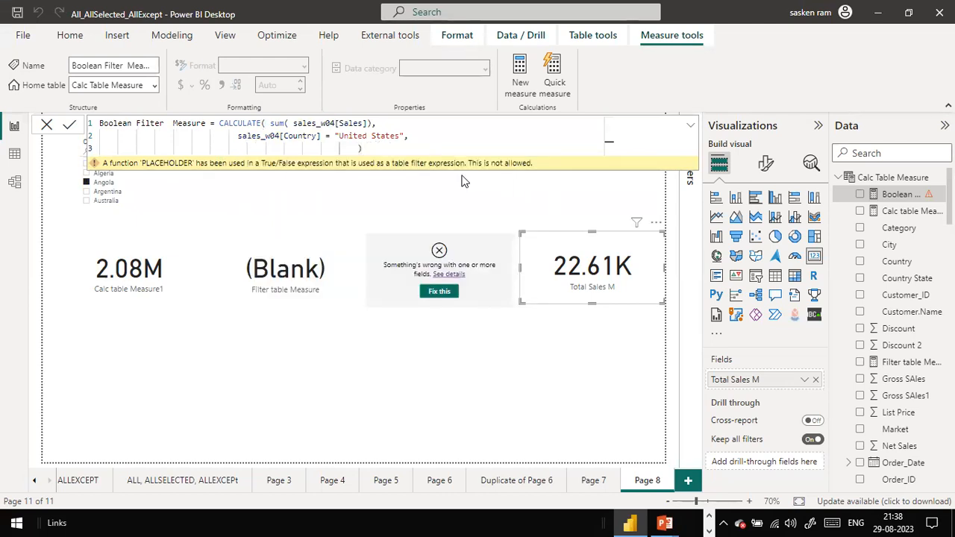
pyautogui.press('Return')
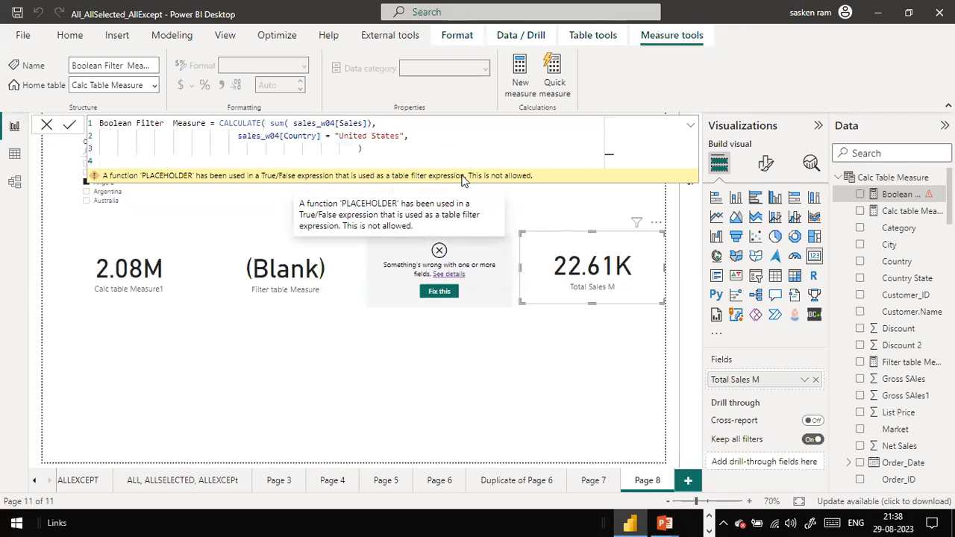
pyautogui.press('BackSpace')
pyautogui.press('BackSpace')
pyautogui.press('BackSpace')
pyautogui.write(')')
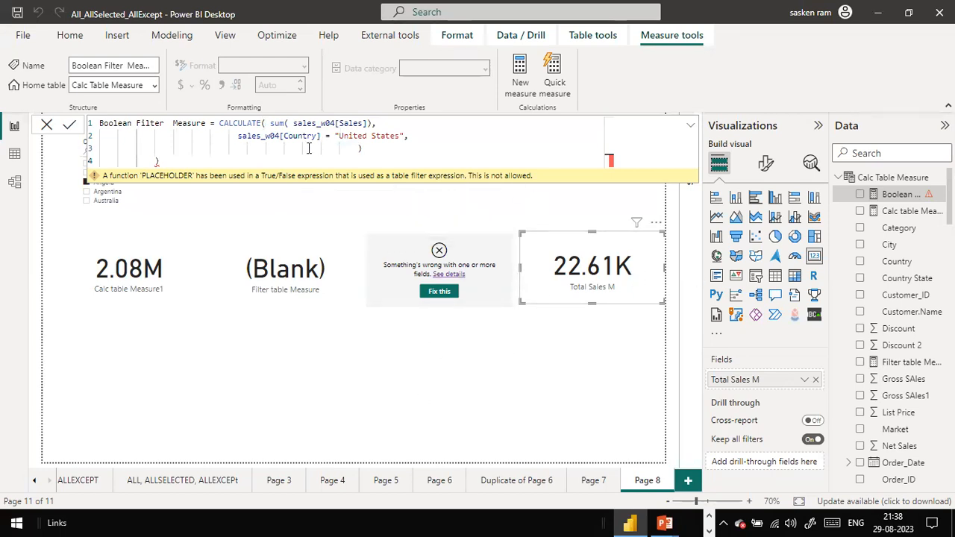
# Remove the comma after "United States" and the extra closing parenthesis, and commit the Boolean Filter Measure formula.
pyautogui.click(375, 148)
pyautogui.click(414, 140)
pyautogui.press('BackSpace')
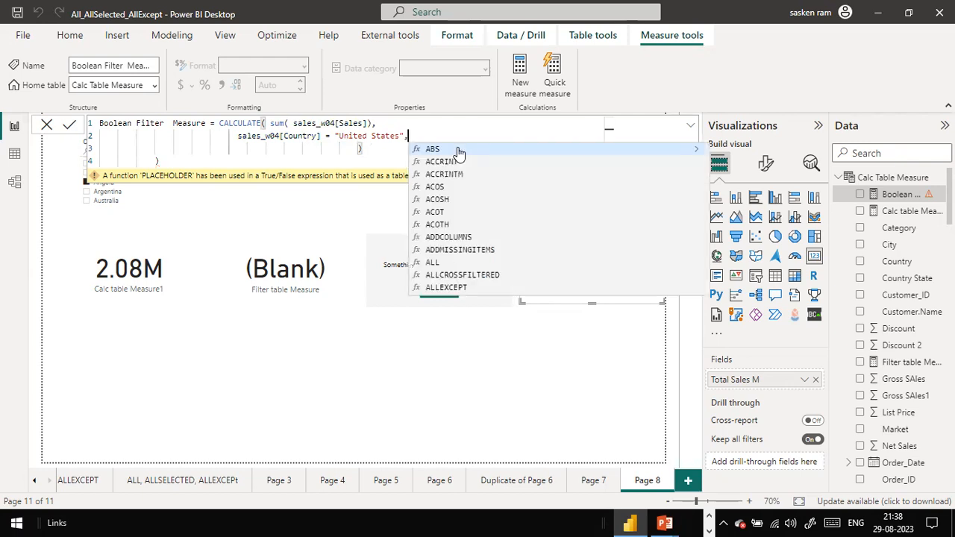
pyautogui.press('BackSpace')
pyautogui.click(251, 159)
pyautogui.press('BackSpace')
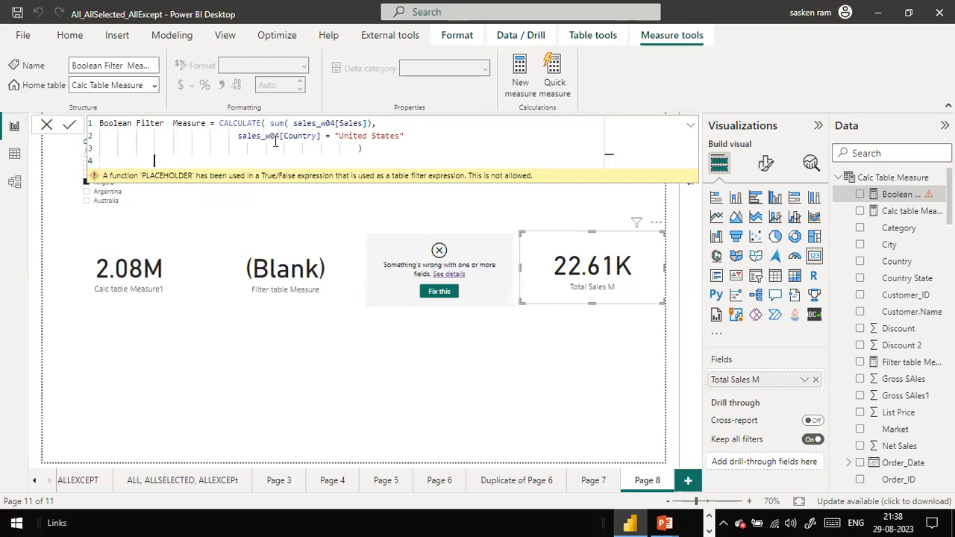
pyautogui.click(373, 151)
pyautogui.click(72, 128)
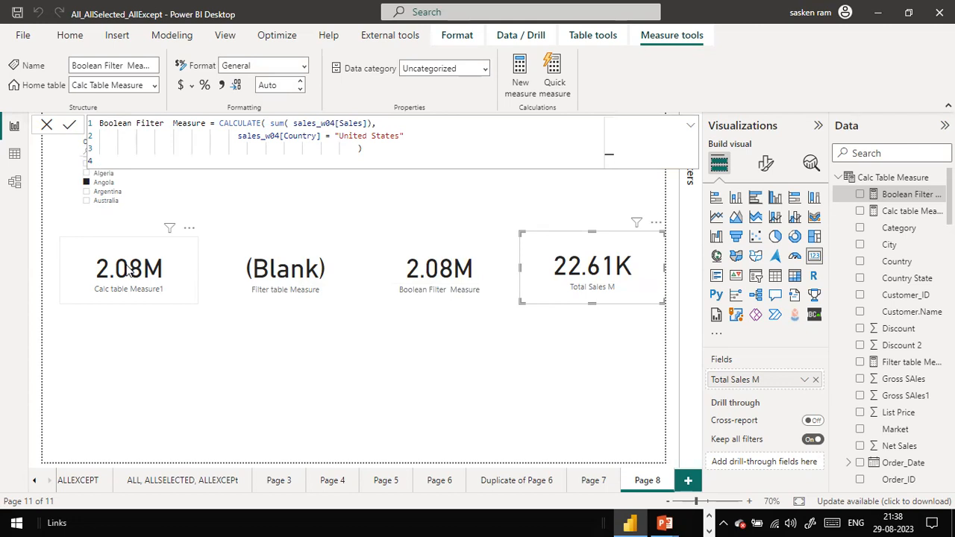
# Close the formula and move the Calc table Measure1, Filter table Measure and Boolean Filter Measure cards slightly higher on the page.
pyautogui.click(47, 125)
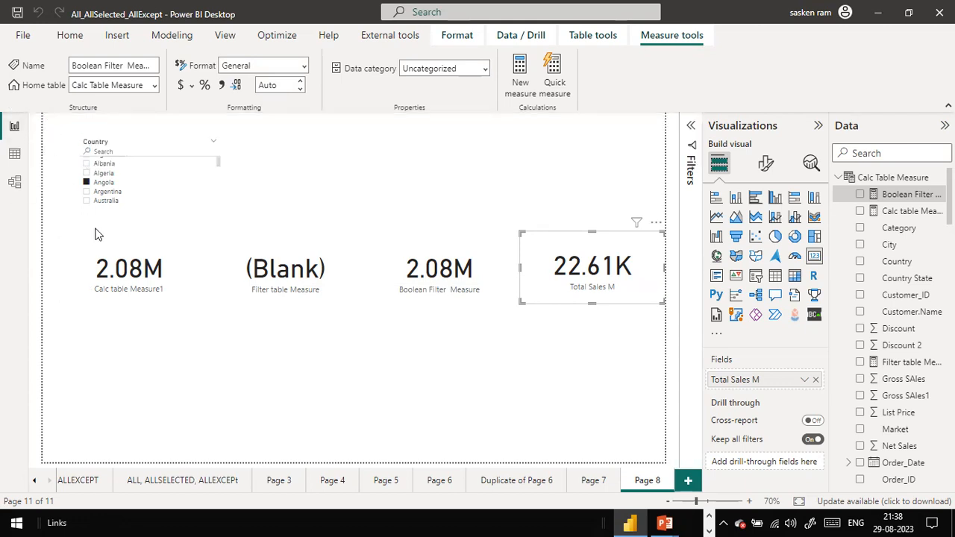
pyautogui.click(188, 271)
pyautogui.moveTo(321, 287); pyautogui.dragTo(344, 262)
pyautogui.moveTo(439, 277); pyautogui.dragTo(509, 258)
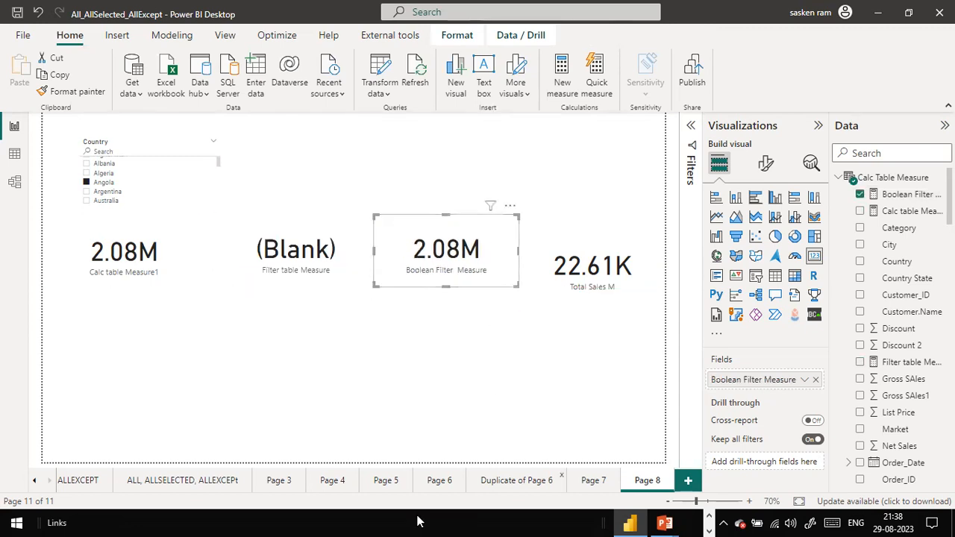
# View the PowerPoint slides on Filter versus Calculatetable and table versus Boolean filter expressions, and return to the Power BI report.
pyautogui.hotkey('alt', 'Tab')
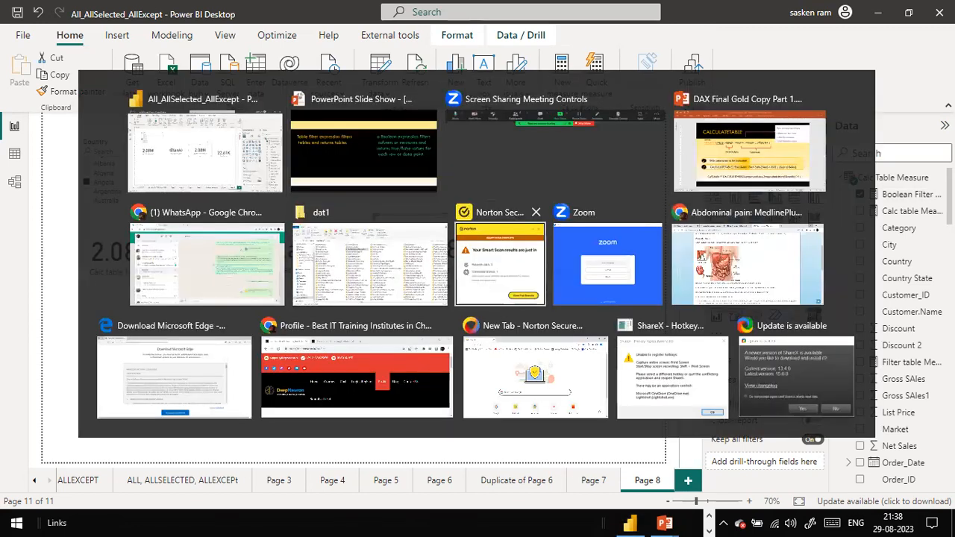
pyautogui.press('Right')
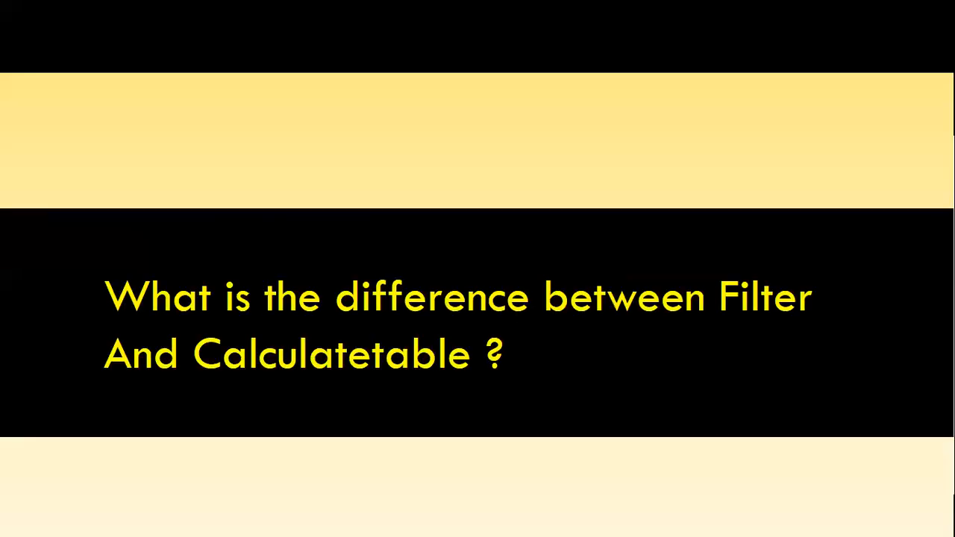
pyautogui.press('Right')
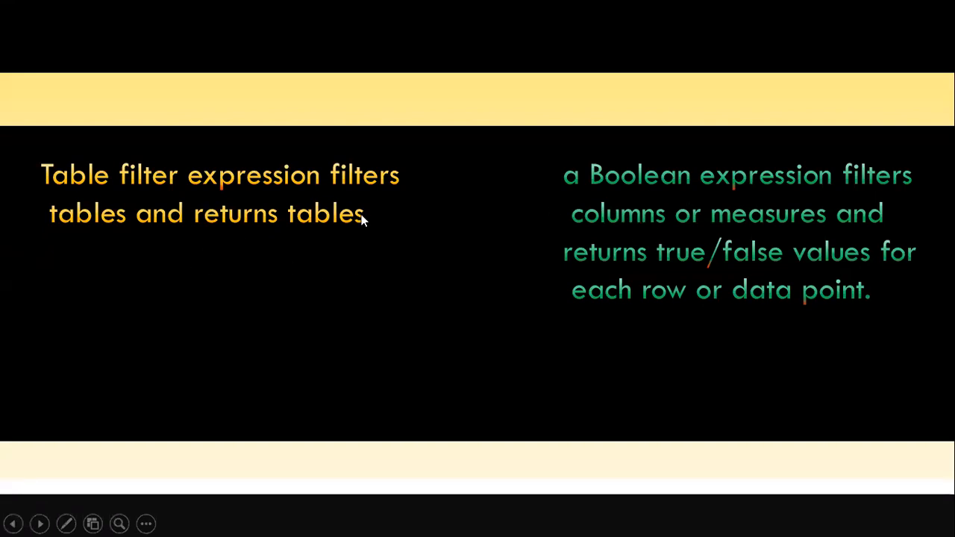
pyautogui.hotkey('alt', 'Tab')
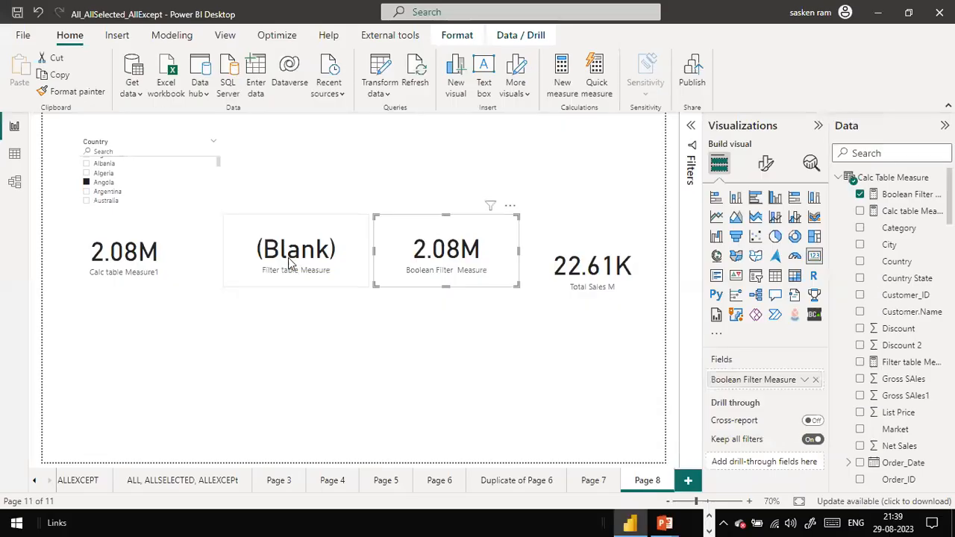
# Align the Filter table Measure and Total Sales M cards with the other cards in the row, leaving nothing selected.
pyautogui.moveTo(351, 272)
pyautogui.mouseDown()
pyautogui.moveTo(320, 266)
pyautogui.moveTo(334, 273)
pyautogui.mouseUp()
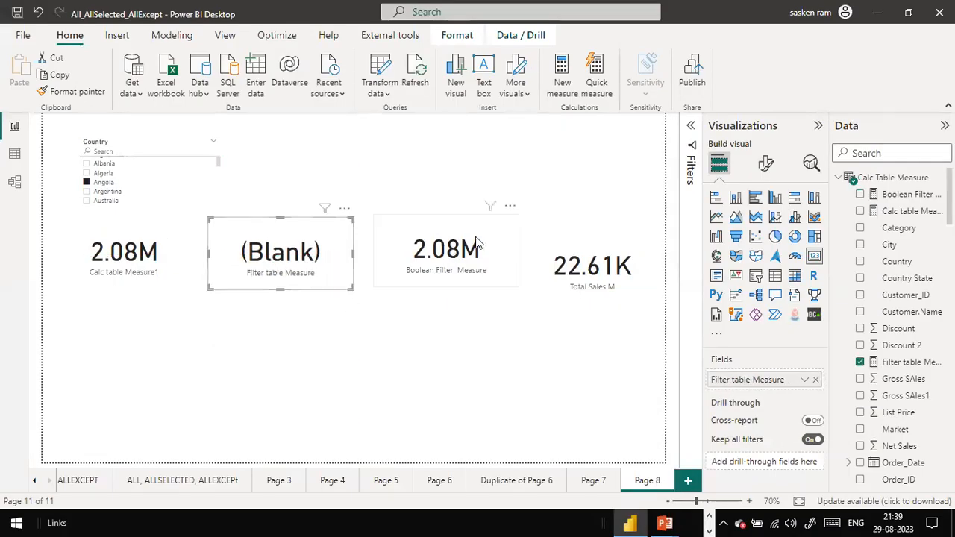
pyautogui.click(505, 238)
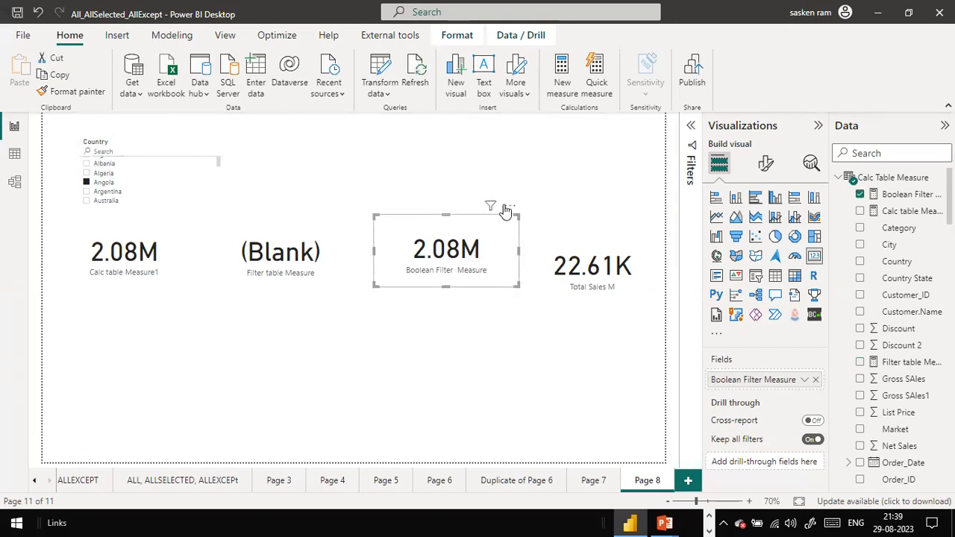
pyautogui.moveTo(491, 209)
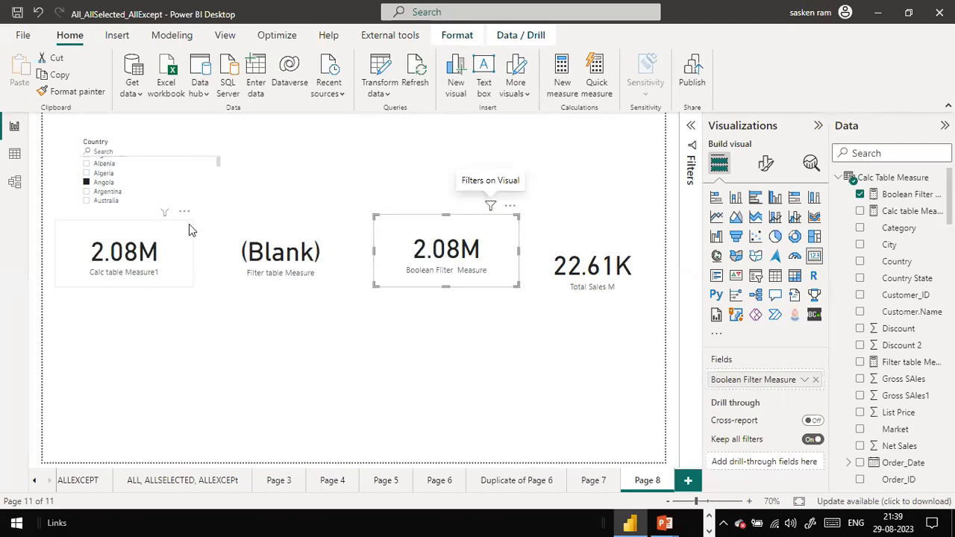
pyautogui.moveTo(616, 251); pyautogui.dragTo(627, 229)
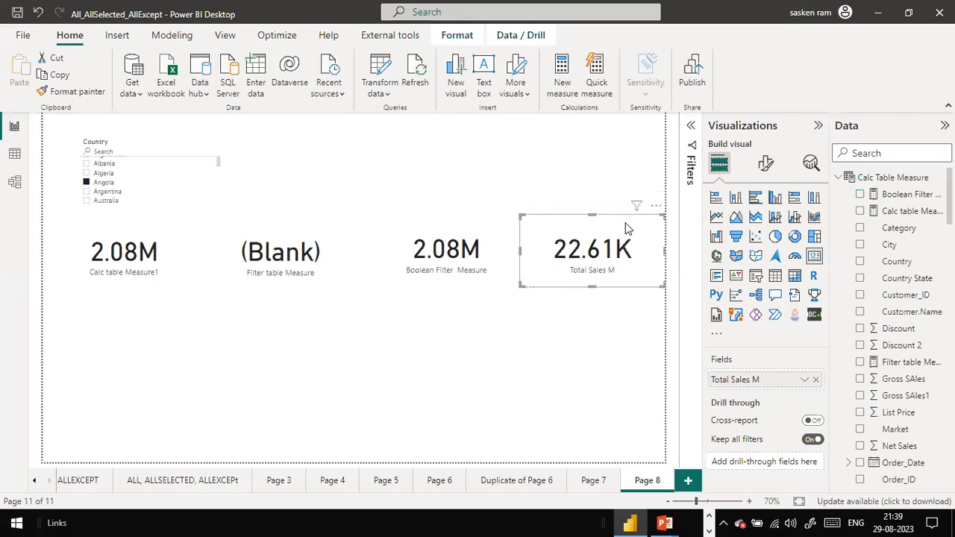
pyautogui.click(365, 370)
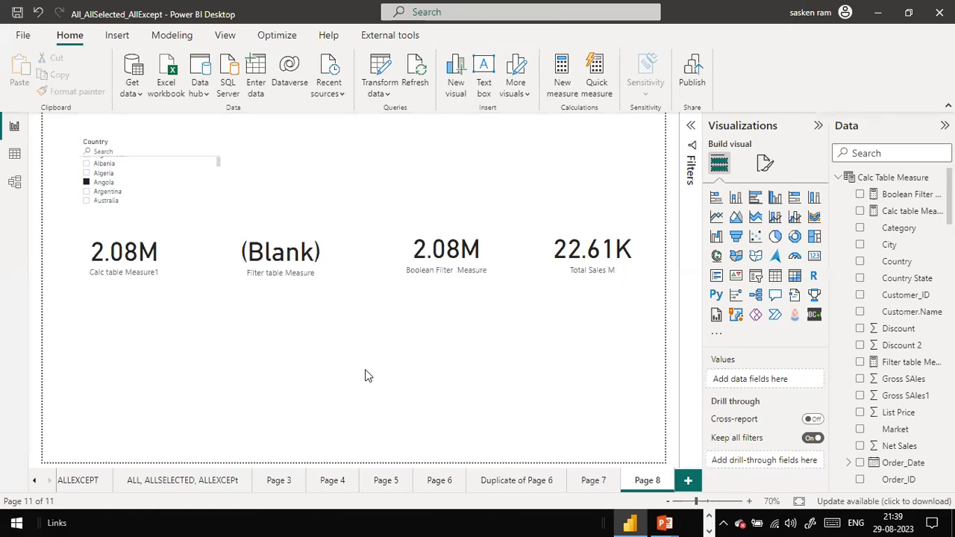
# Open report Page 7 and move the wide ALL and ALLSELECTED sales matrix up to make room beneath it.
pyautogui.hotkey('alt', 'Tab')
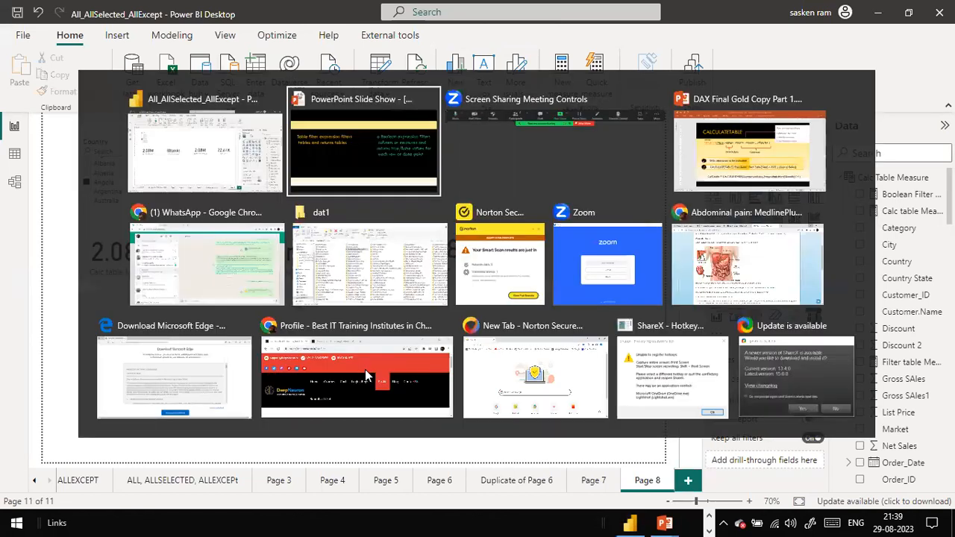
pyautogui.hotkey('alt', 'Tab')
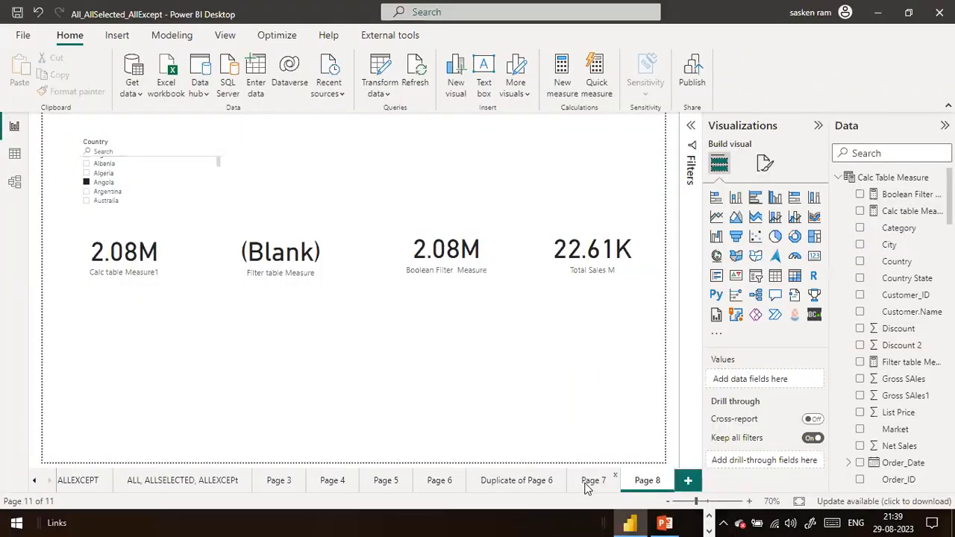
pyautogui.click(591, 481)
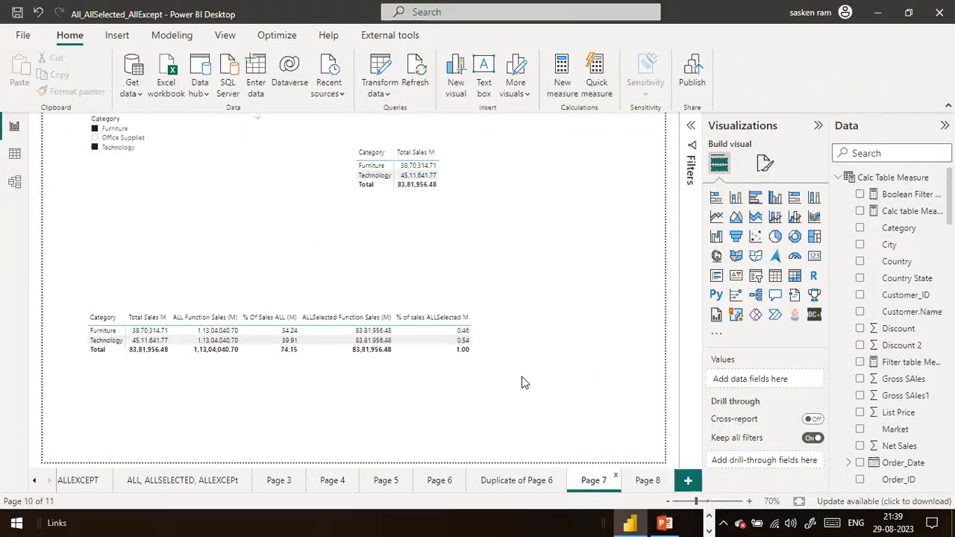
pyautogui.moveTo(433, 367); pyautogui.dragTo(420, 286)
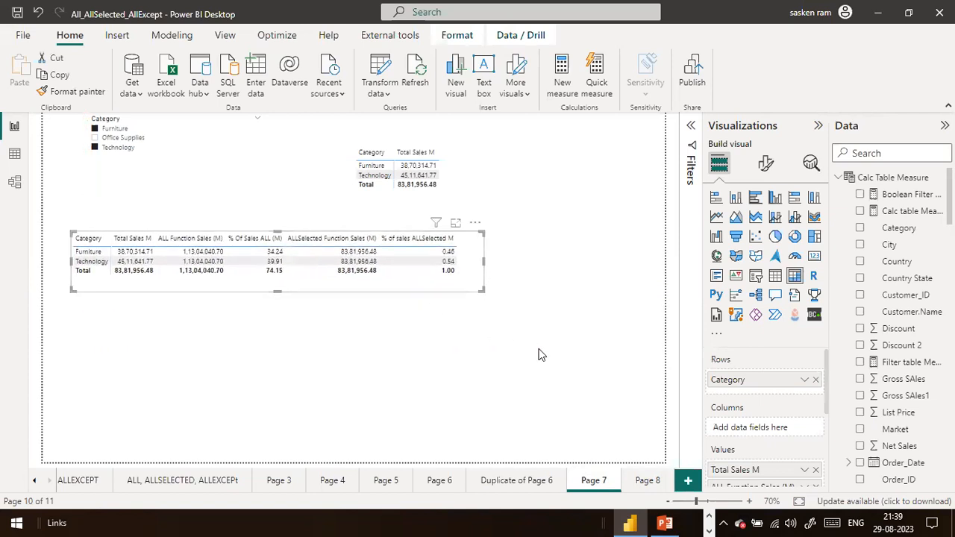
# Duplicate the ALL and ALLSELECTED sales matrix, place the copy directly below the original, and keep the copy selected.
pyautogui.hotkey('ctrl', 'c')
pyautogui.hotkey('ctrl', 'v')
pyautogui.moveTo(474, 295); pyautogui.dragTo(469, 369)
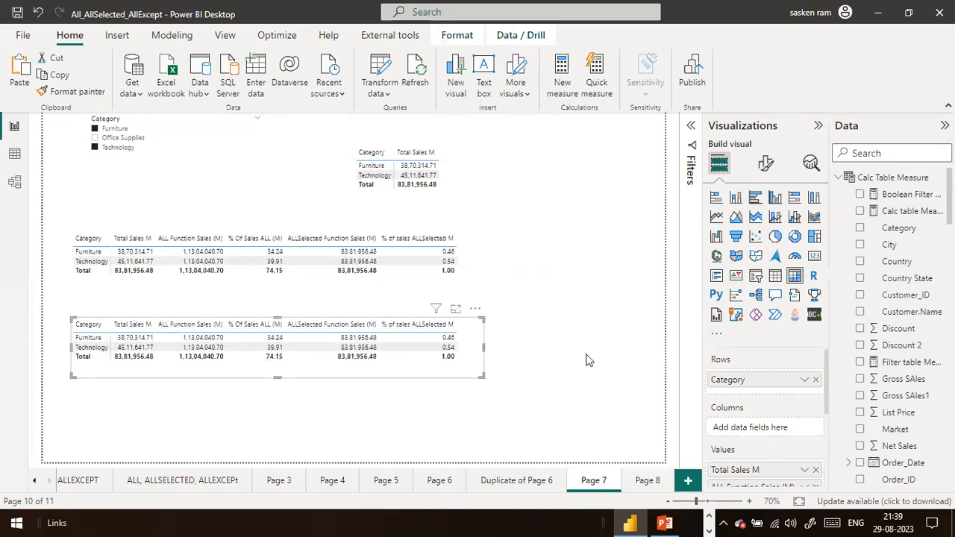
pyautogui.click(589, 359)
pyautogui.click(478, 375)
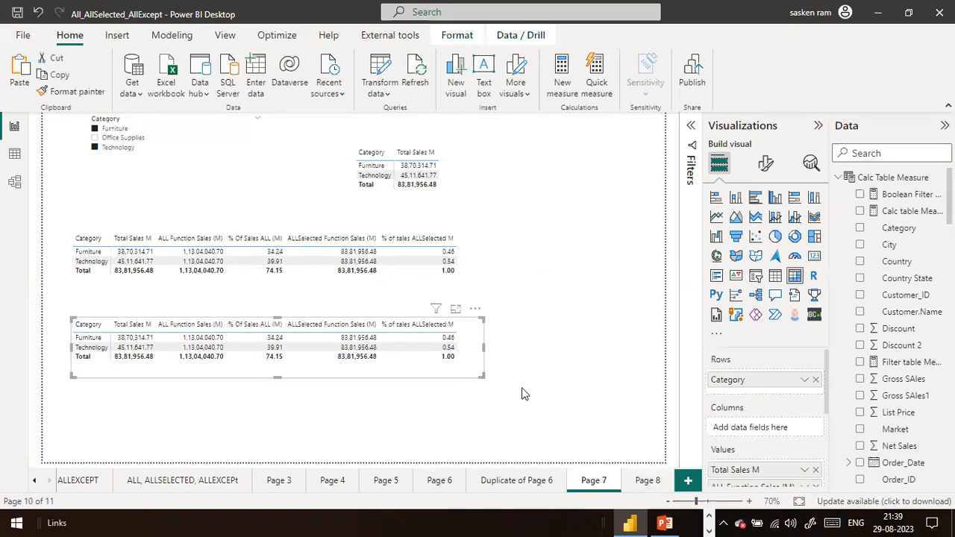